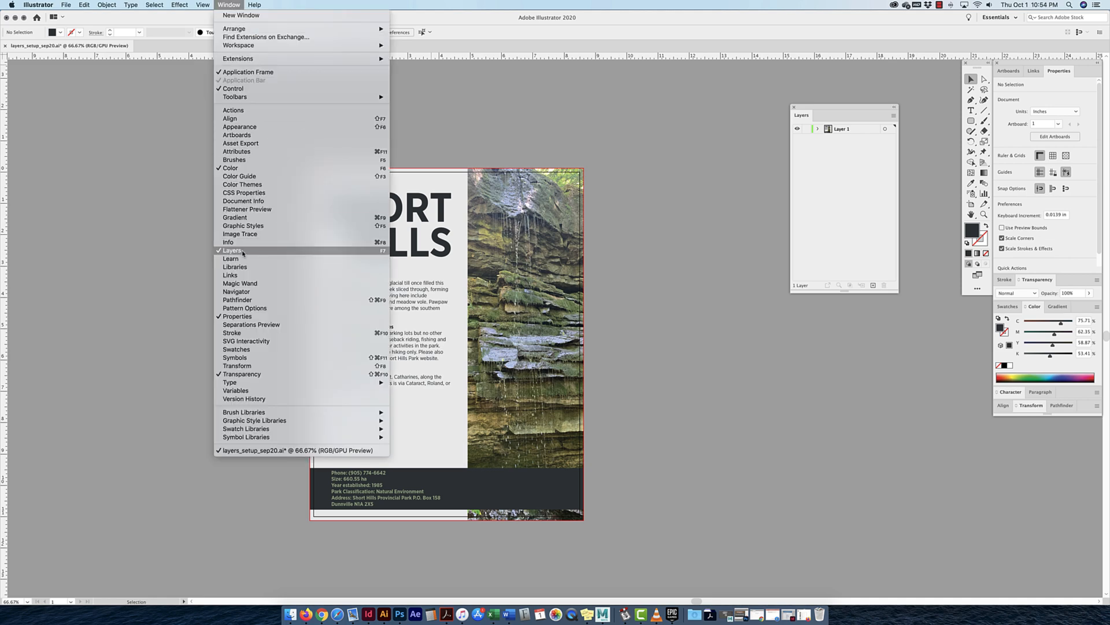
Select all the artwork and expand Layer 1 to examine the objects it contains
left_click(822, 111)
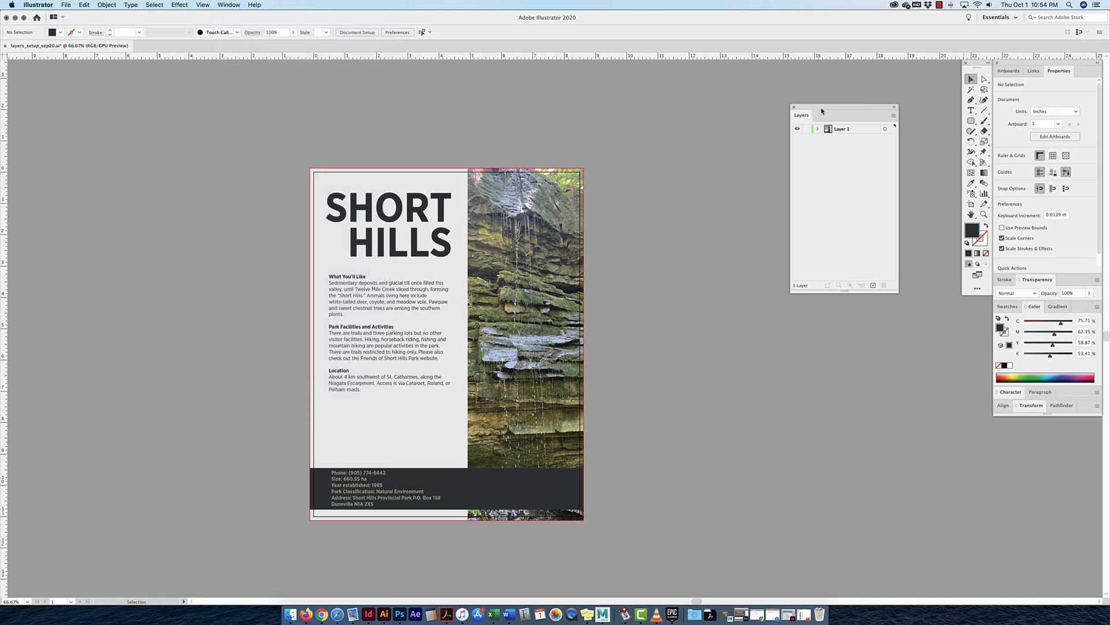
left_click_drag(822, 110, 809, 107)
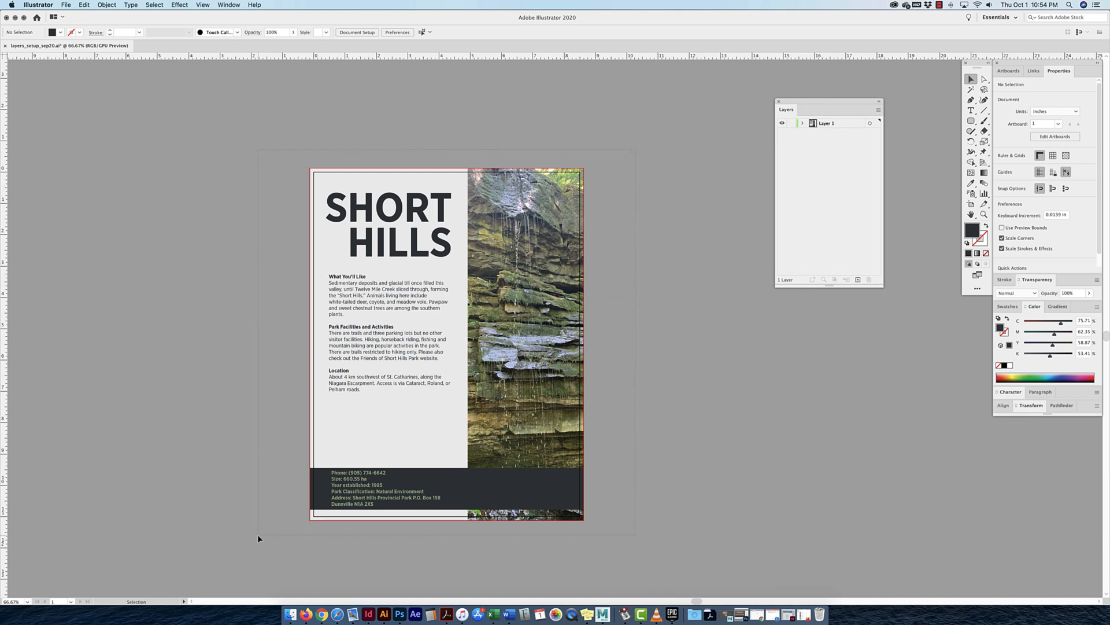
key("super+a")
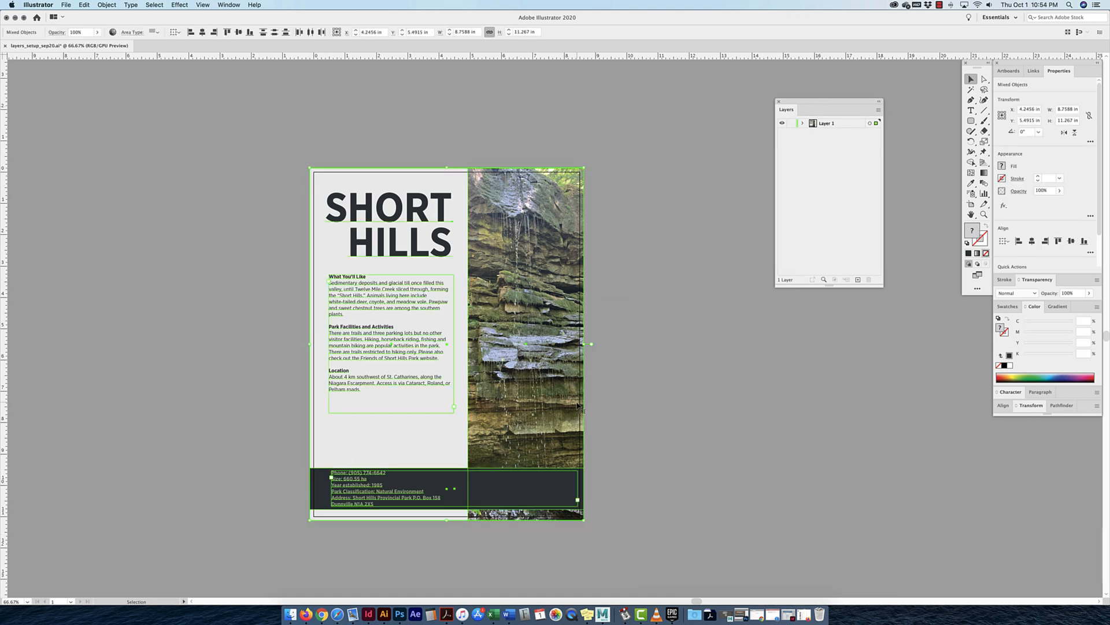
left_click(841, 124)
left_click(803, 123)
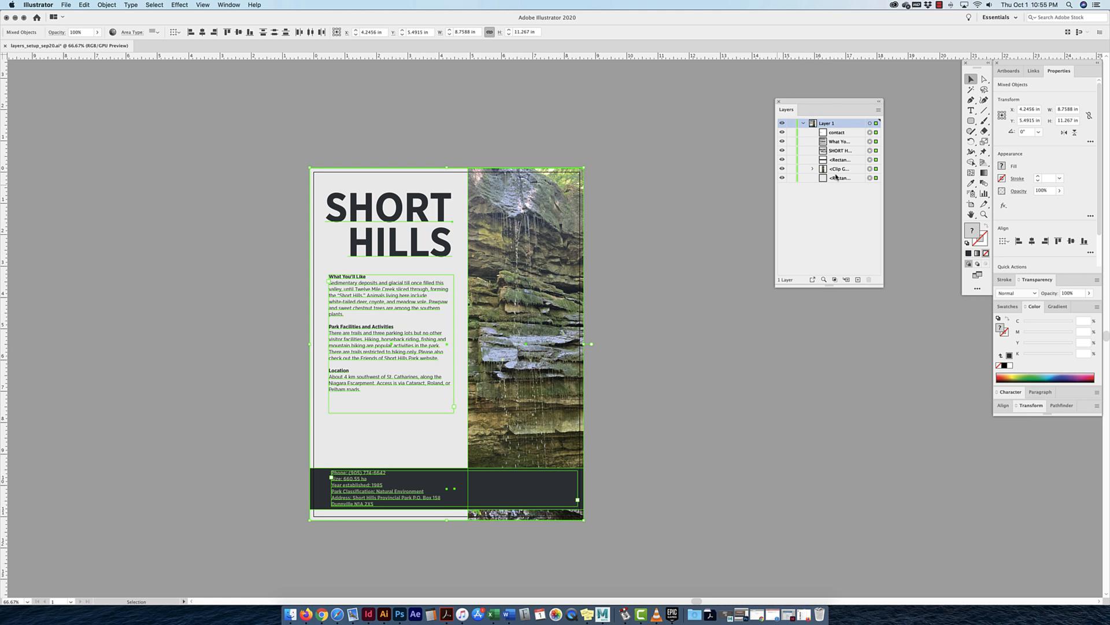
left_click(803, 123)
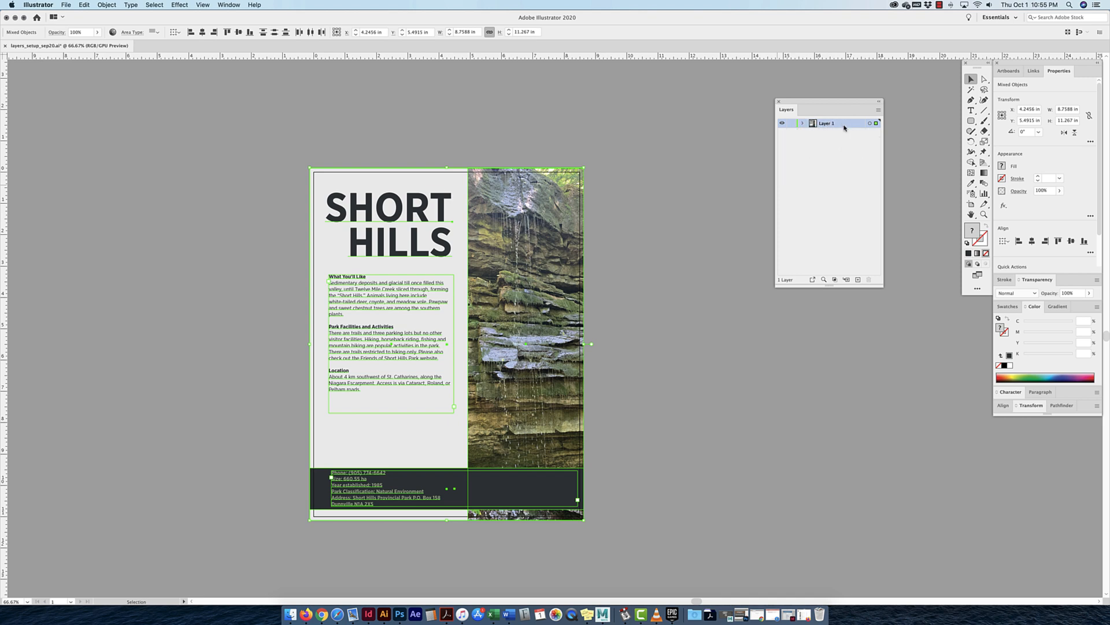
left_click(803, 123)
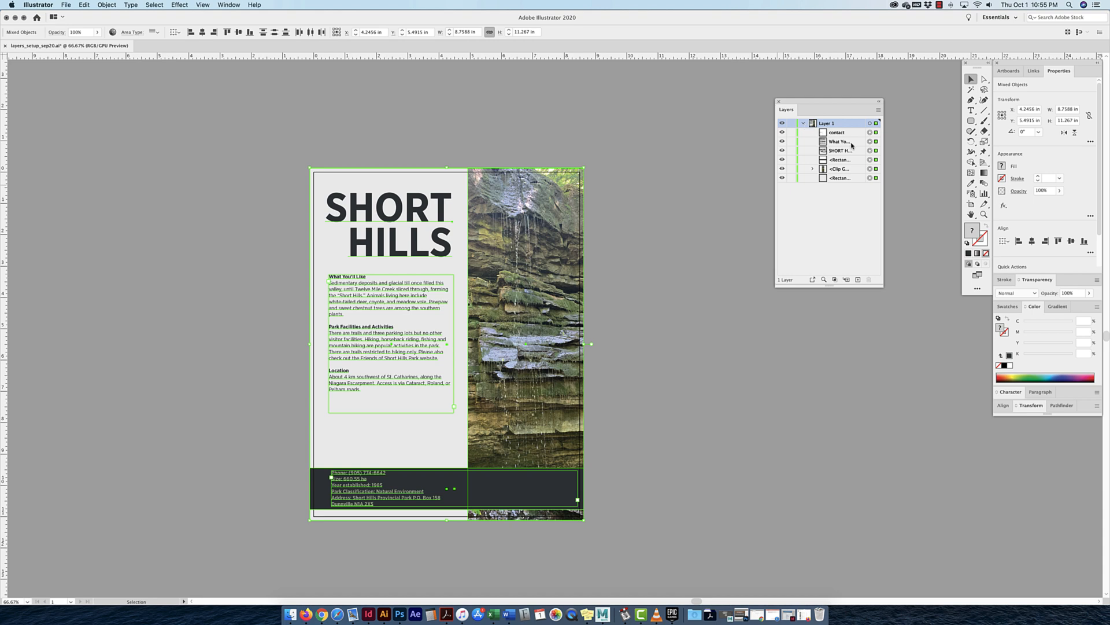
left_click(803, 123)
Move the Layers panel clear of the artwork, deselect everything and expand Layer 1's object list
left_click(812, 98)
left_click_drag(812, 102, 872, 87)
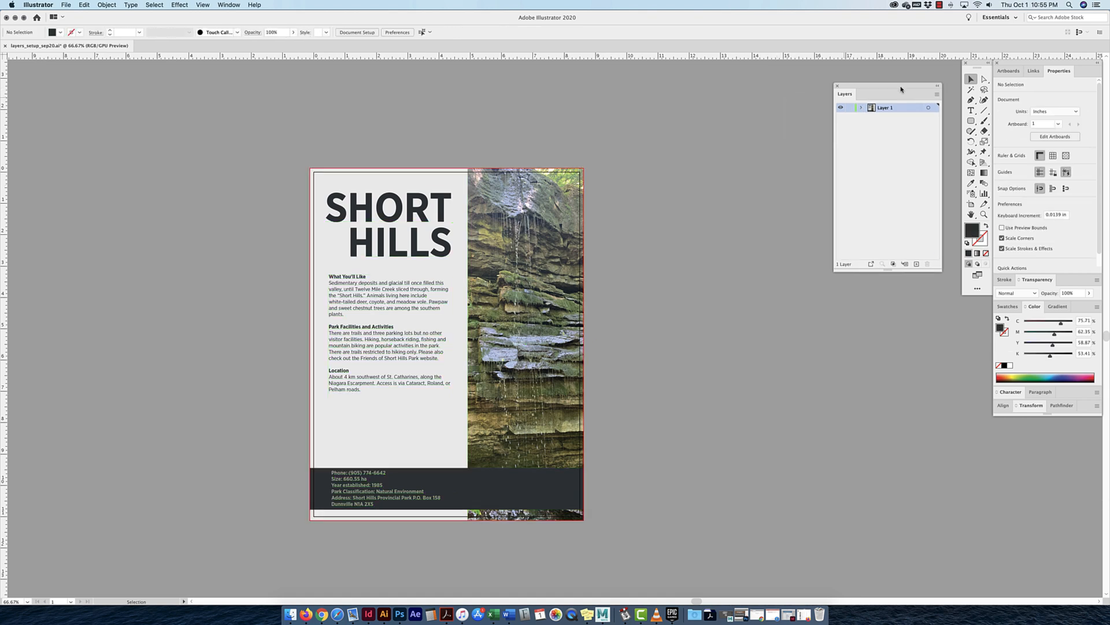
left_click(862, 109)
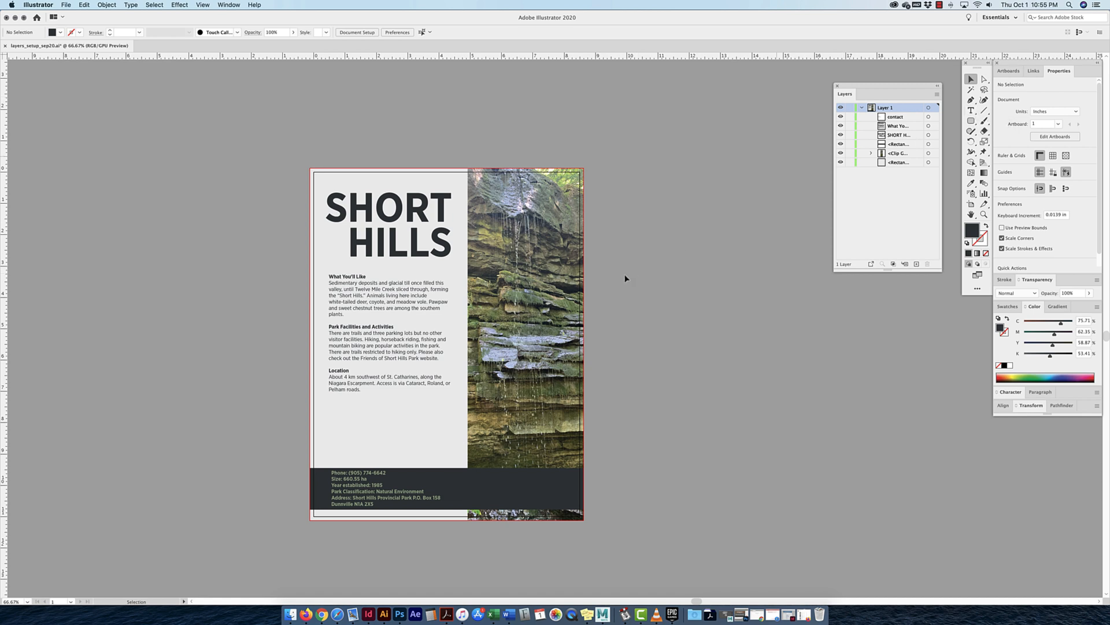
Draw a dark rounded rectangle about 5.15 × 4.25 in on the empty canvas beside the poster
key("m")
left_click_drag(627, 271, 787, 403)
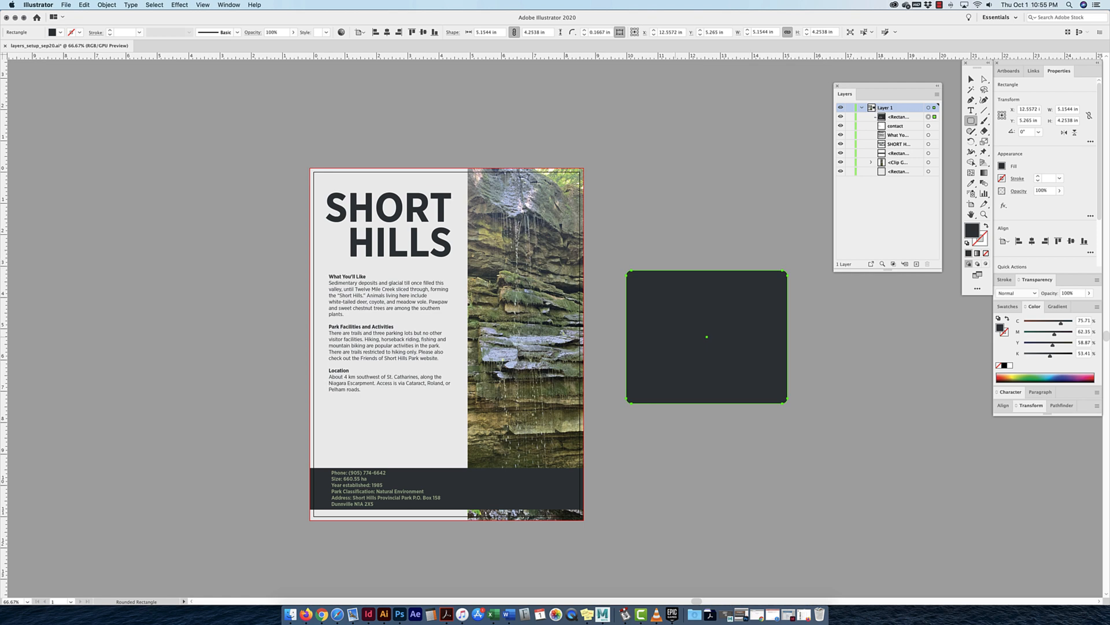
scroll(688, 323, "right", 1)
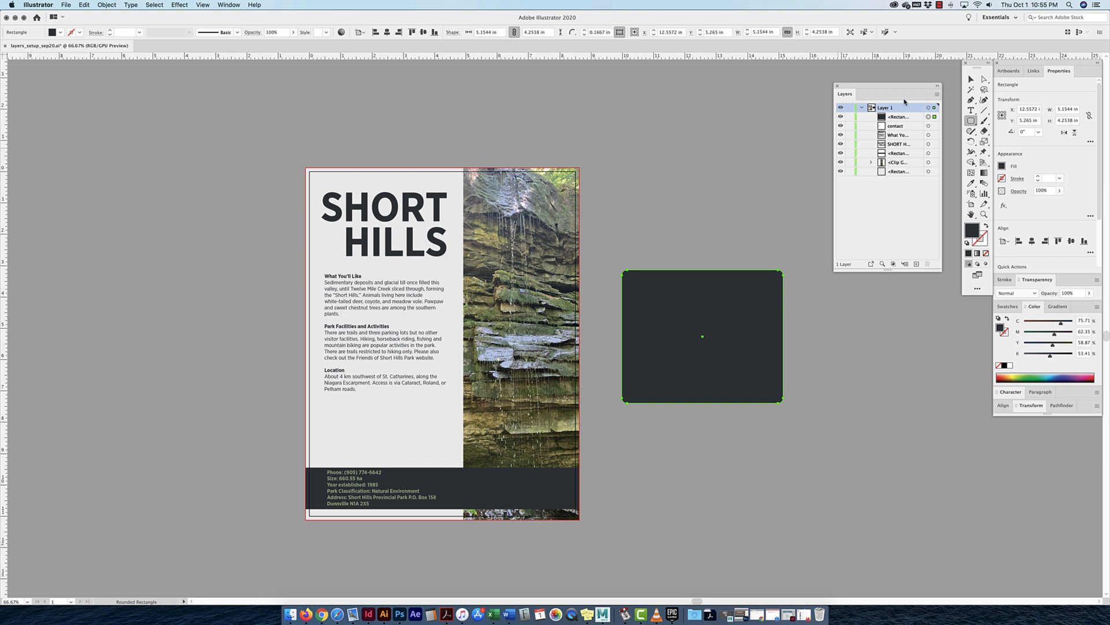
left_click(971, 79)
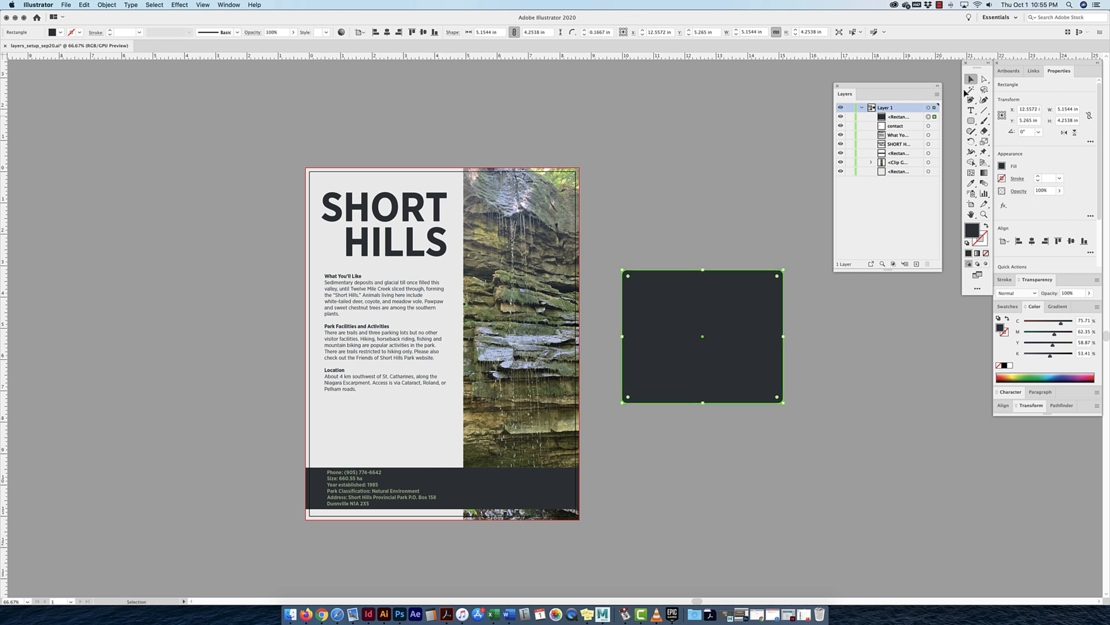
Draw an ellipse about 4.78 × 4.92 in overlapping the dark rectangle and fill it with green
left_click(971, 121)
left_click_drag(972, 121, 1007, 141)
left_click_drag(820, 338, 672, 185)
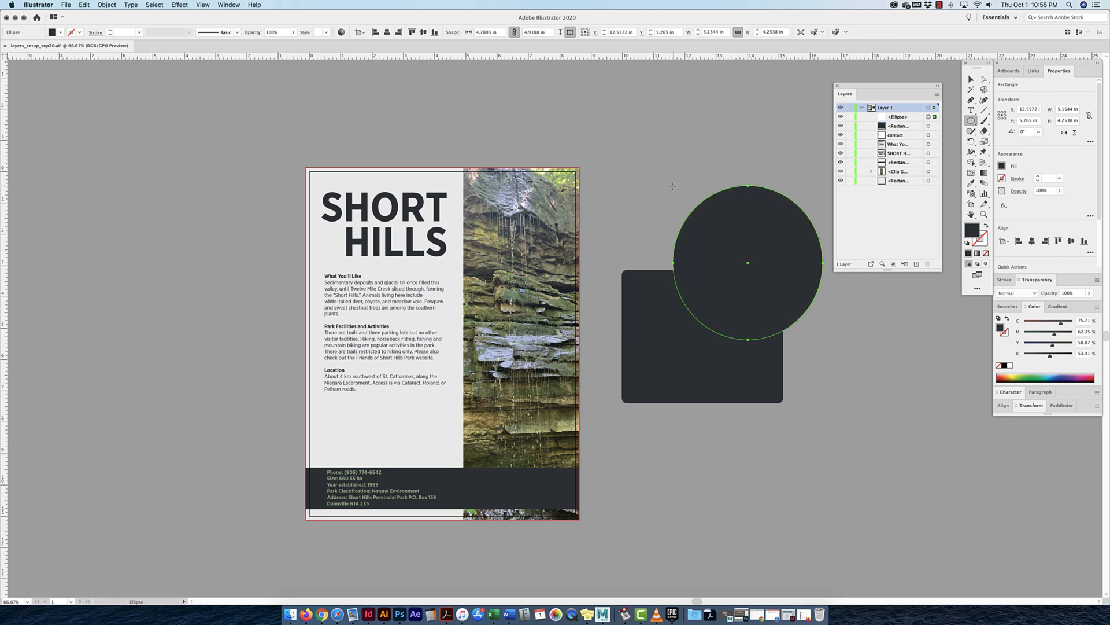
left_click(1029, 377)
left_click(1029, 376)
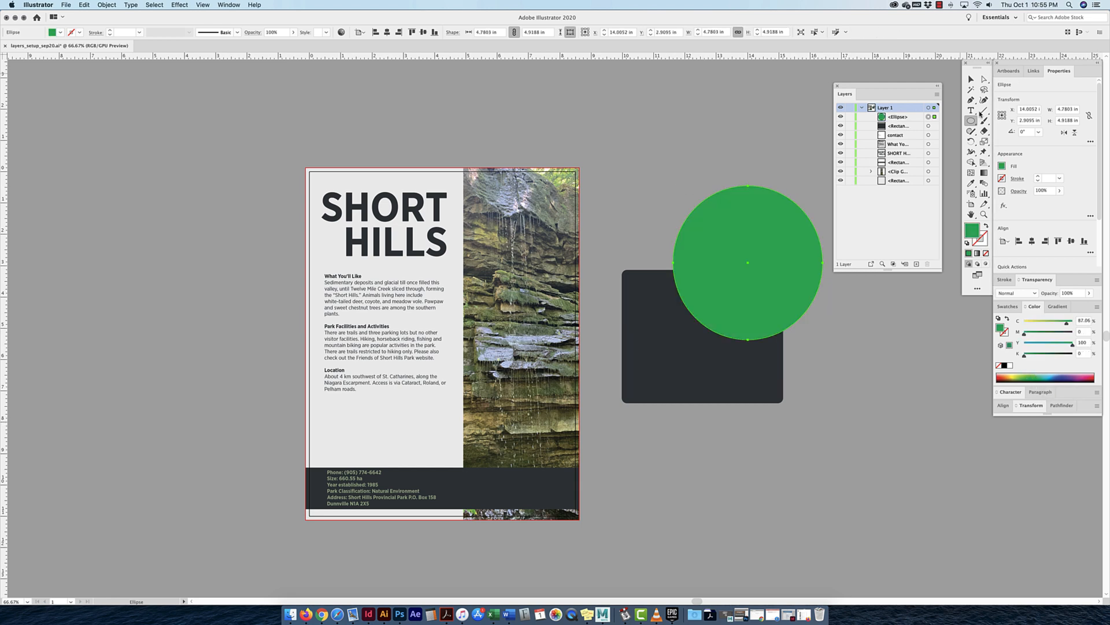
left_click(972, 79)
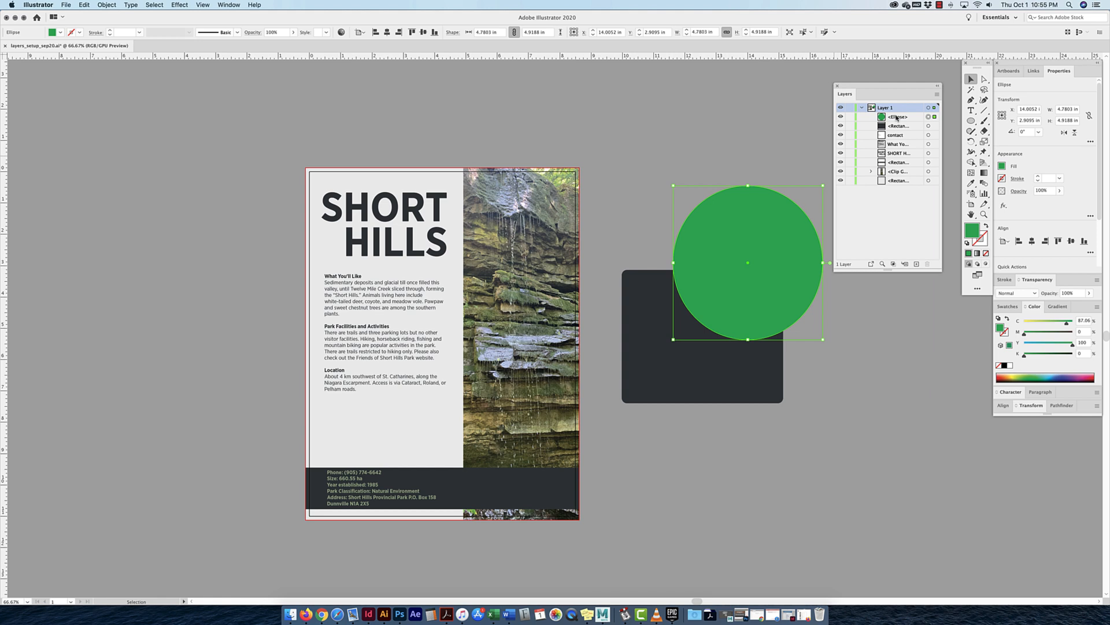
Add a placeholder text area about 6.79 × 3.62 in across the green ellipse and move the dark rectangle up behind it
left_click(972, 111)
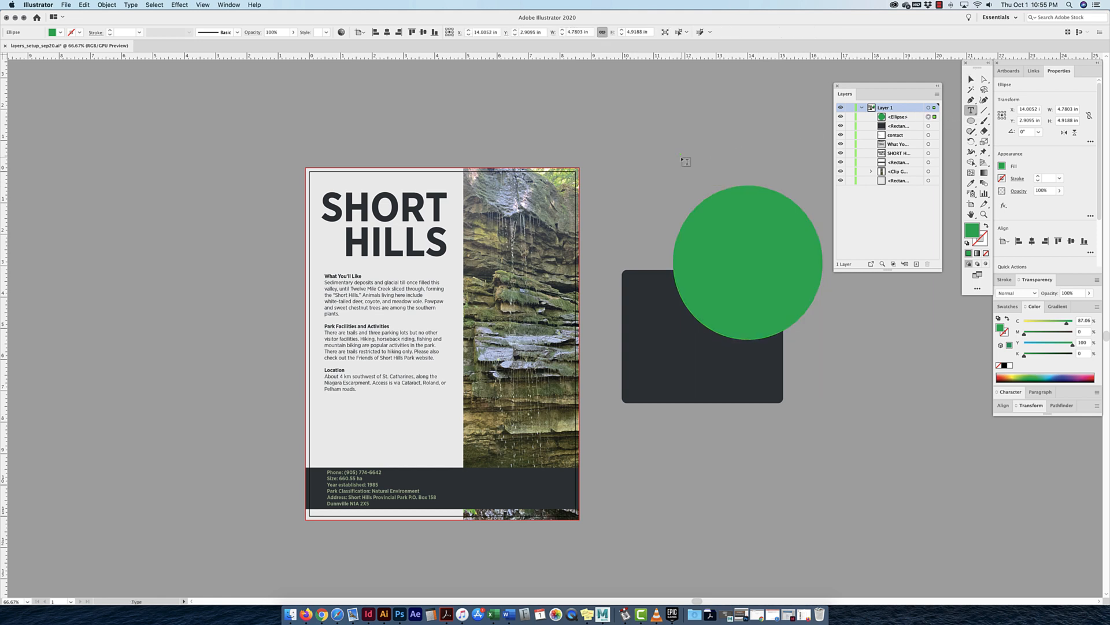
left_click_drag(681, 152, 892, 265)
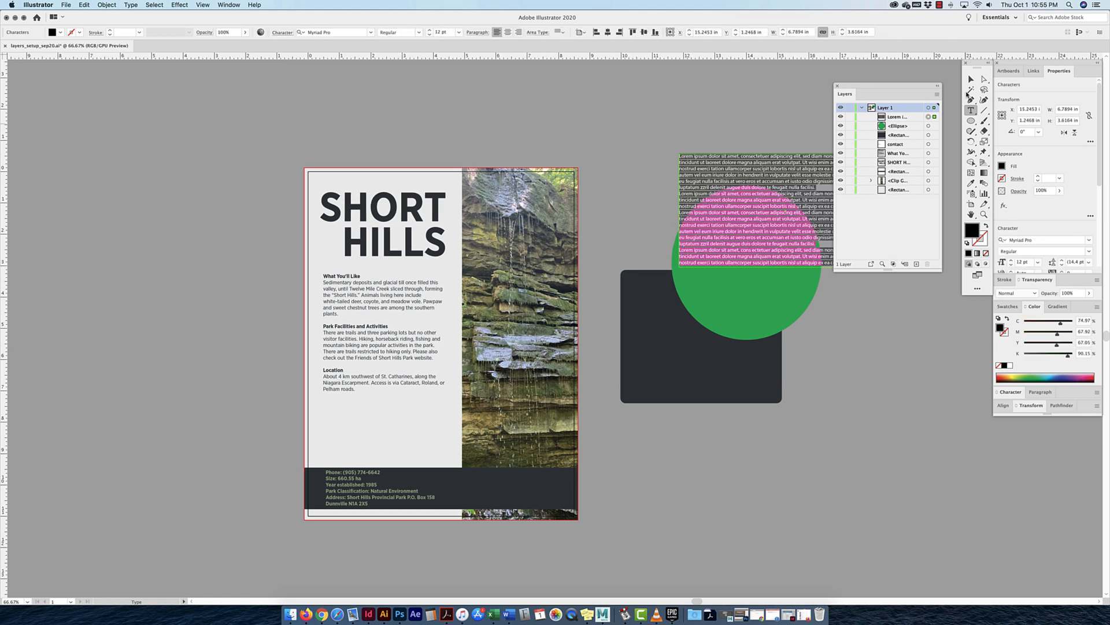
left_click(972, 79)
left_click_drag(660, 376, 666, 316)
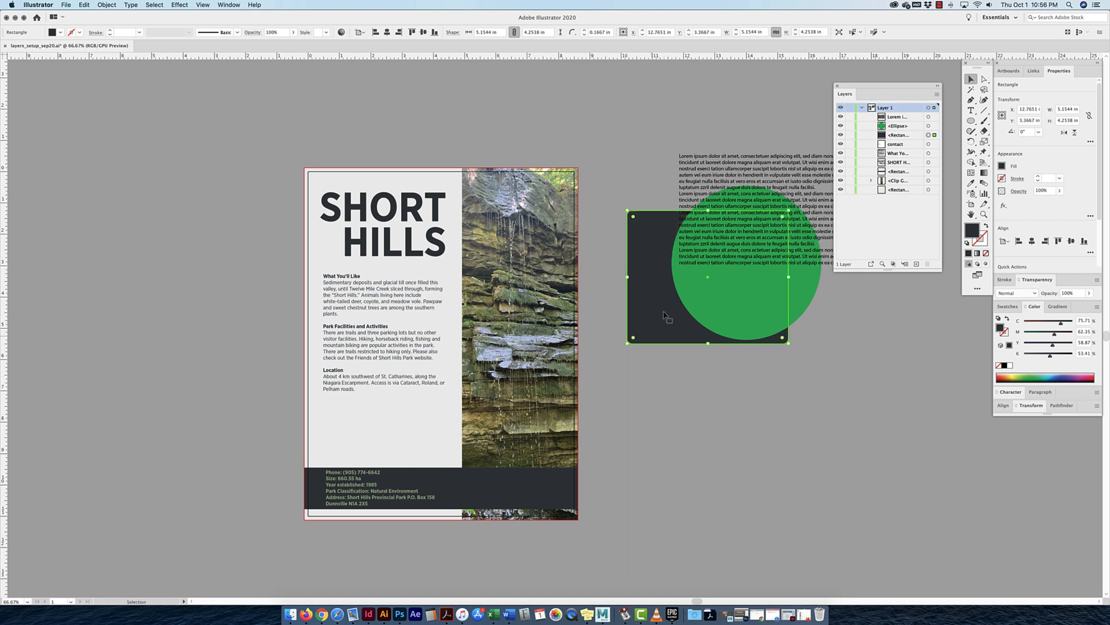
scroll(663, 307, "left", 1)
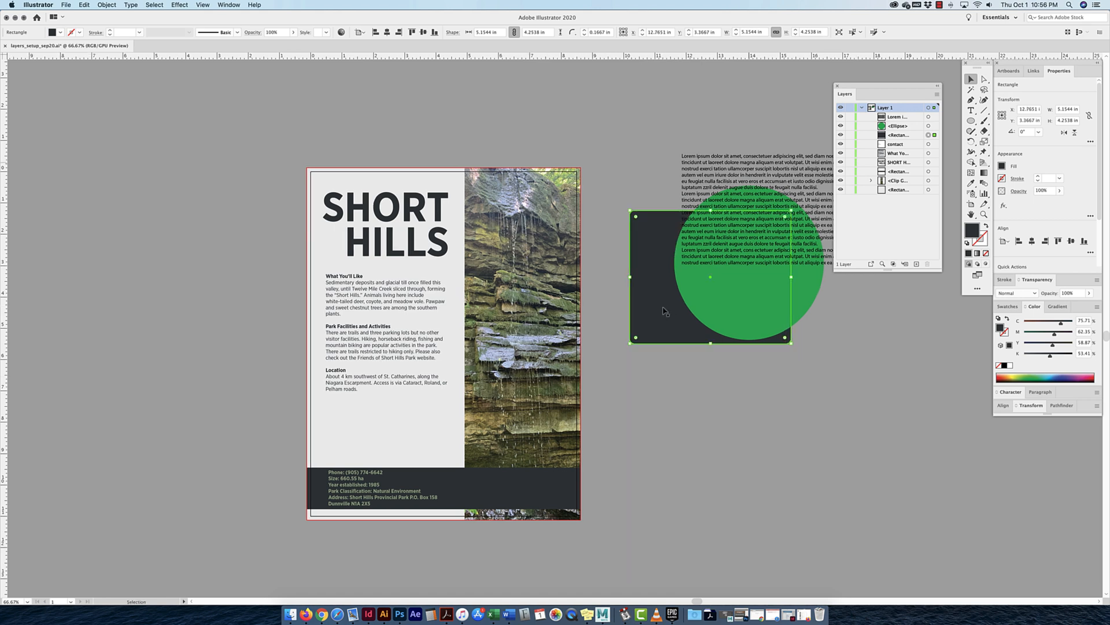
Reorder the dark rectangle to the top of Layer 1's object list and undo the reordering
left_click(913, 136)
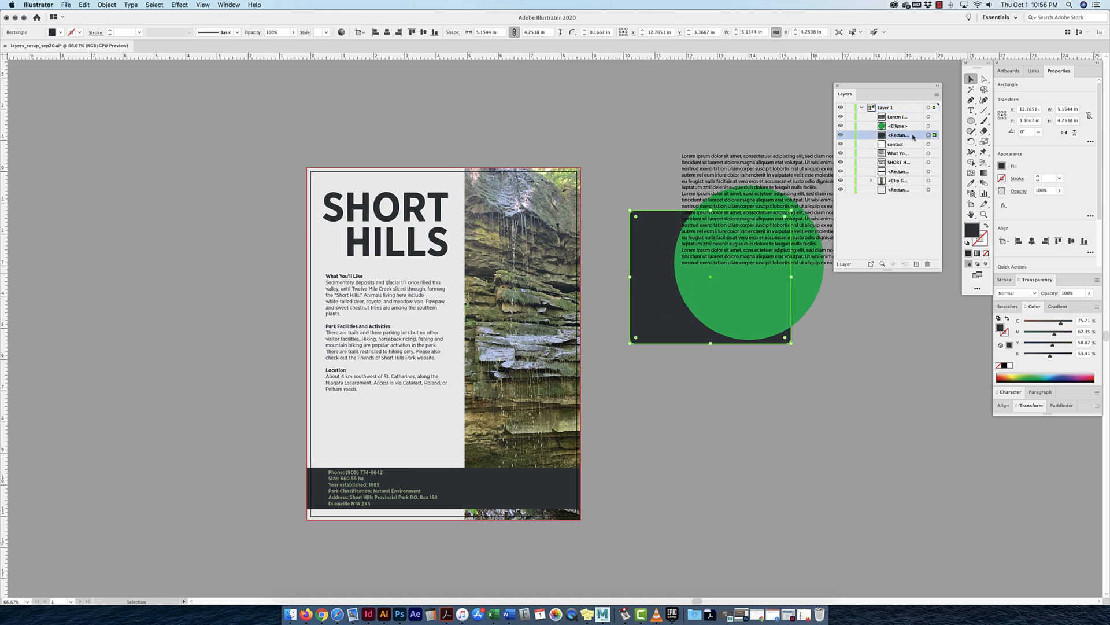
left_click_drag(912, 137, 910, 115)
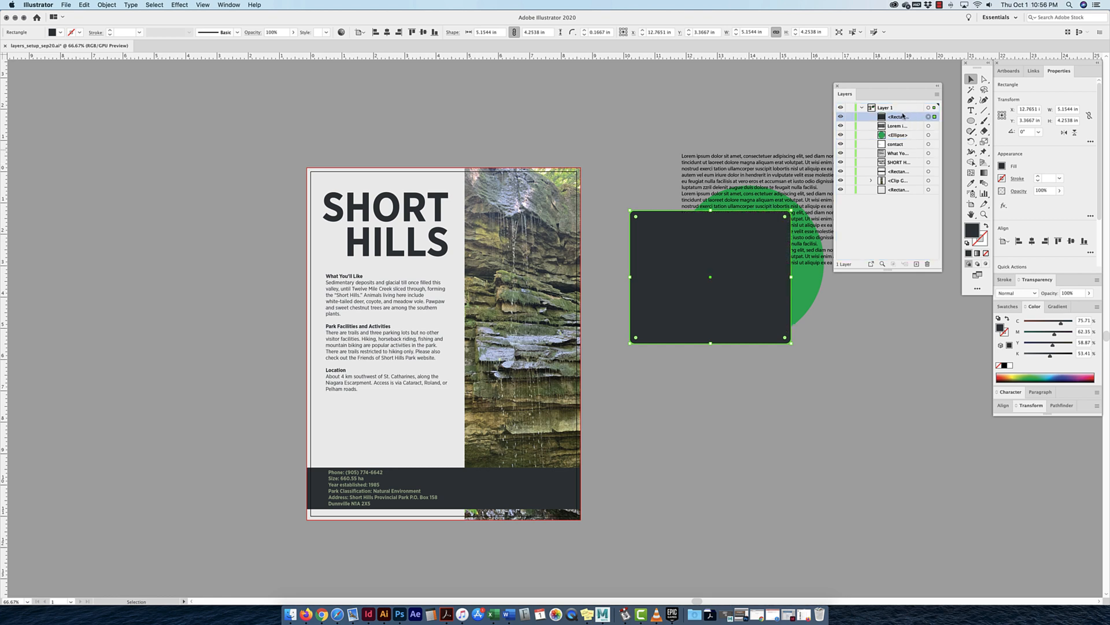
key("super+z")
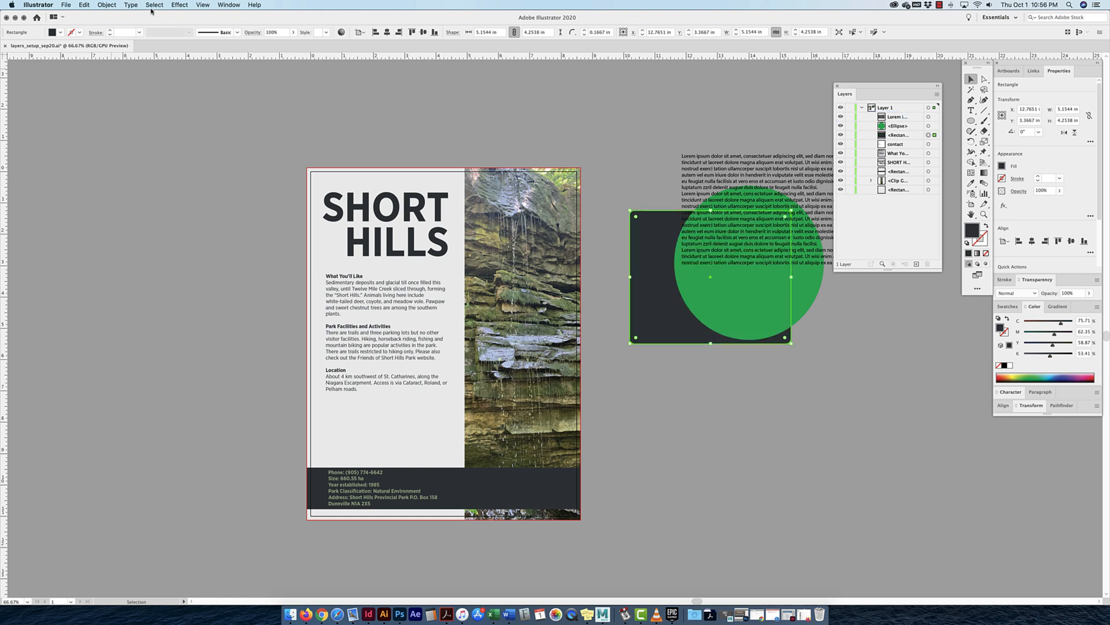
Bring the dark rectangle to the front and place the Lorem ipsum text below the ellipse in the stacking order
left_click(107, 5)
mouse_move(139, 23)
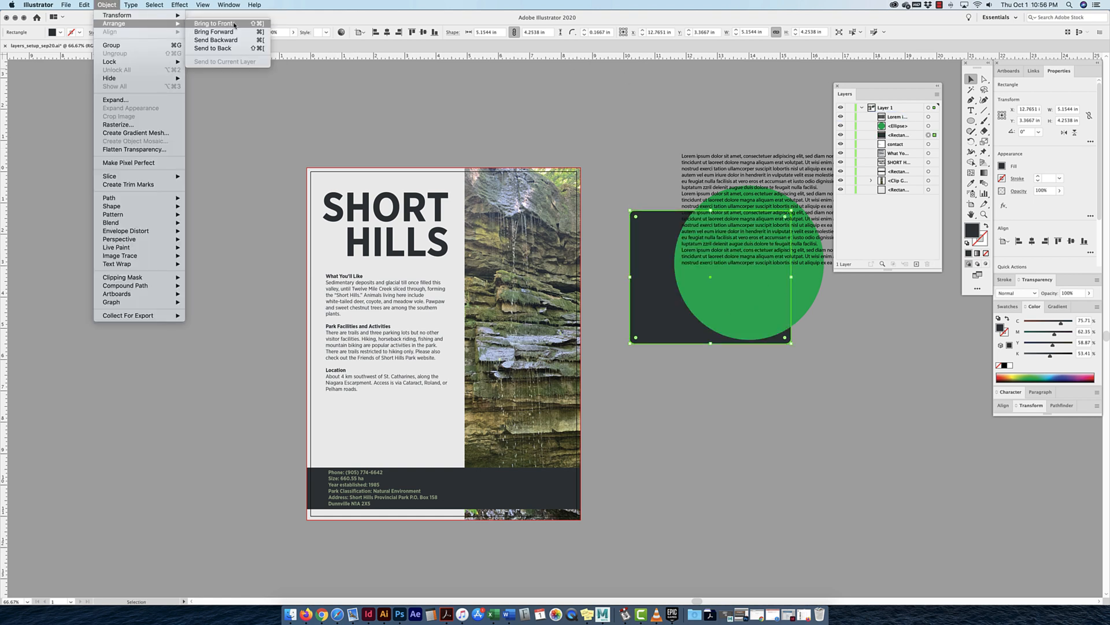
left_click(235, 24)
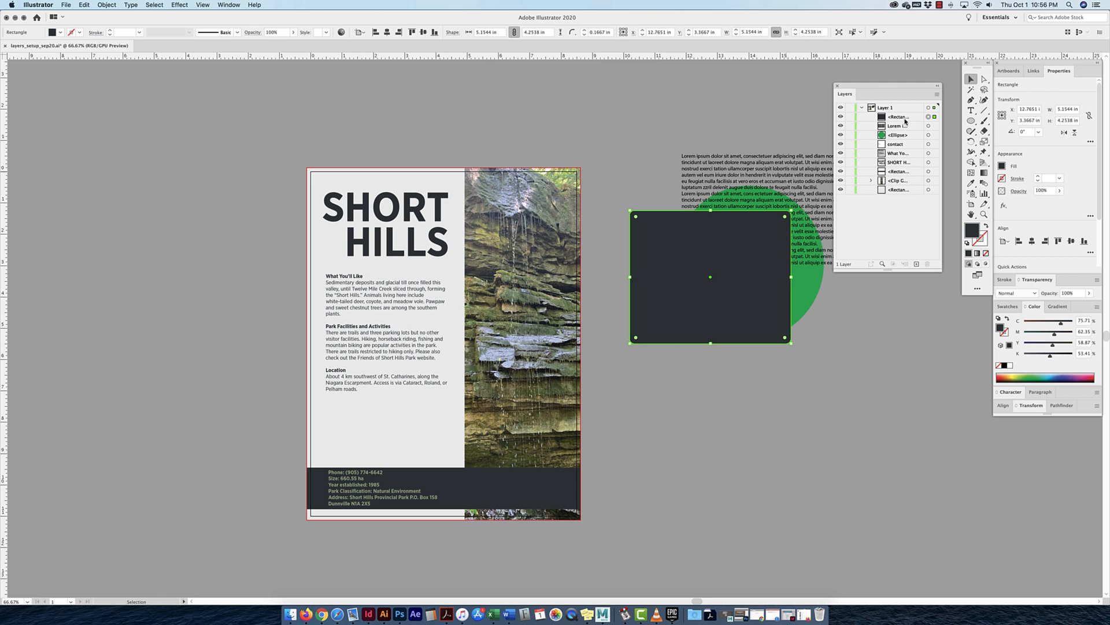
left_click(908, 127)
left_click_drag(907, 126, 909, 141)
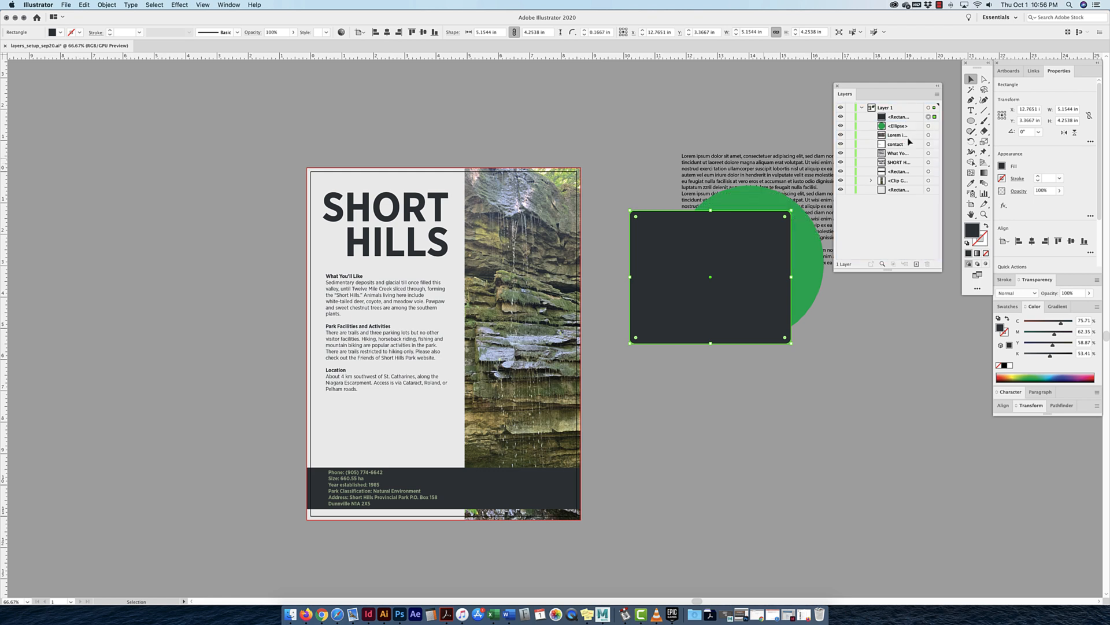
Delete the dark rectangle, green ellipse and placeholder text beside the poster
left_click_drag(717, 115, 797, 336)
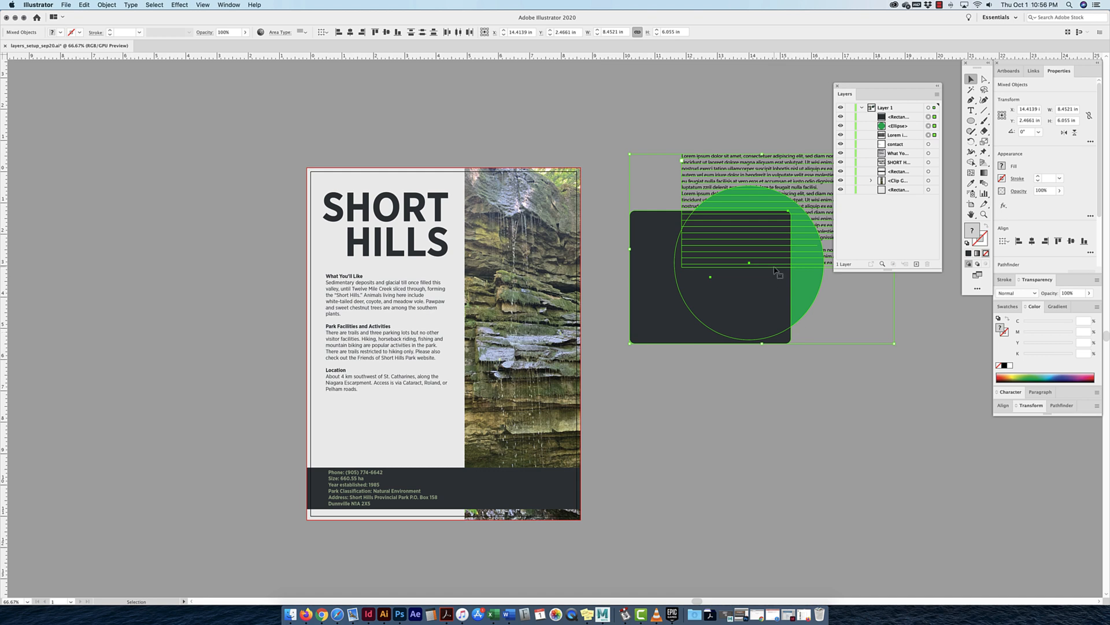
key("Delete")
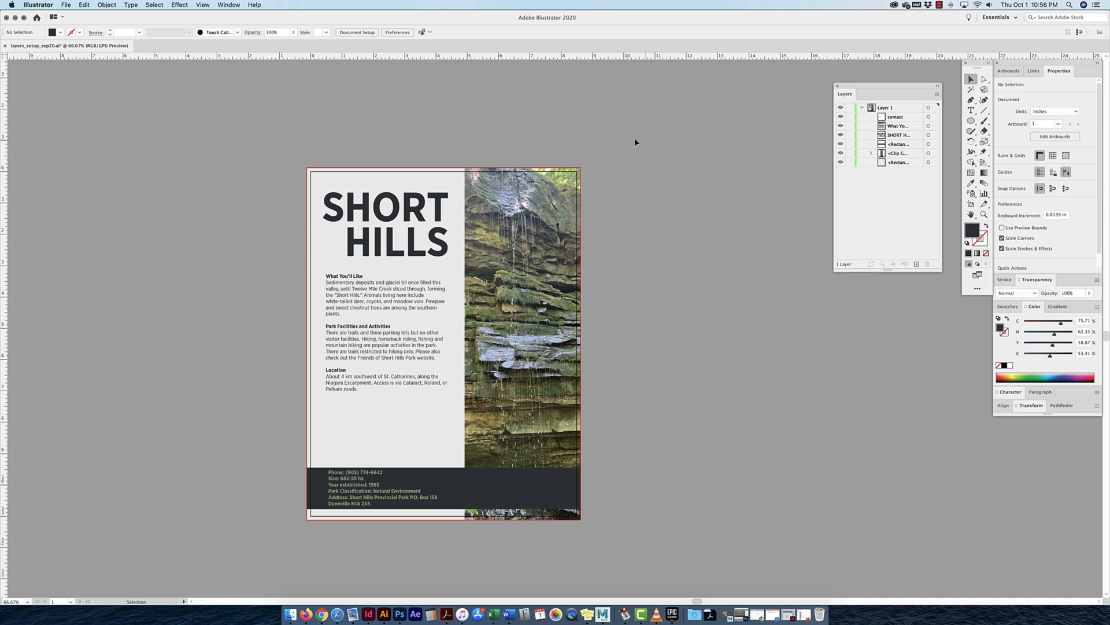
Leave all artwork deselected and collapse Layer 1's object list
left_click_drag(635, 141, 316, 548)
left_click(650, 239)
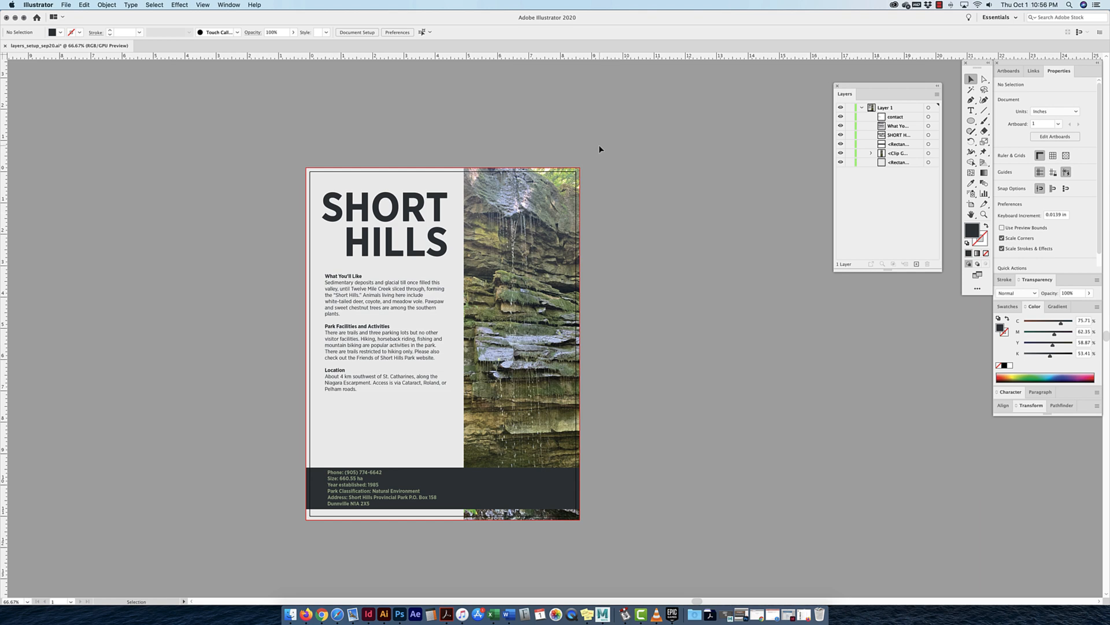
scroll(599, 146, "left", 1)
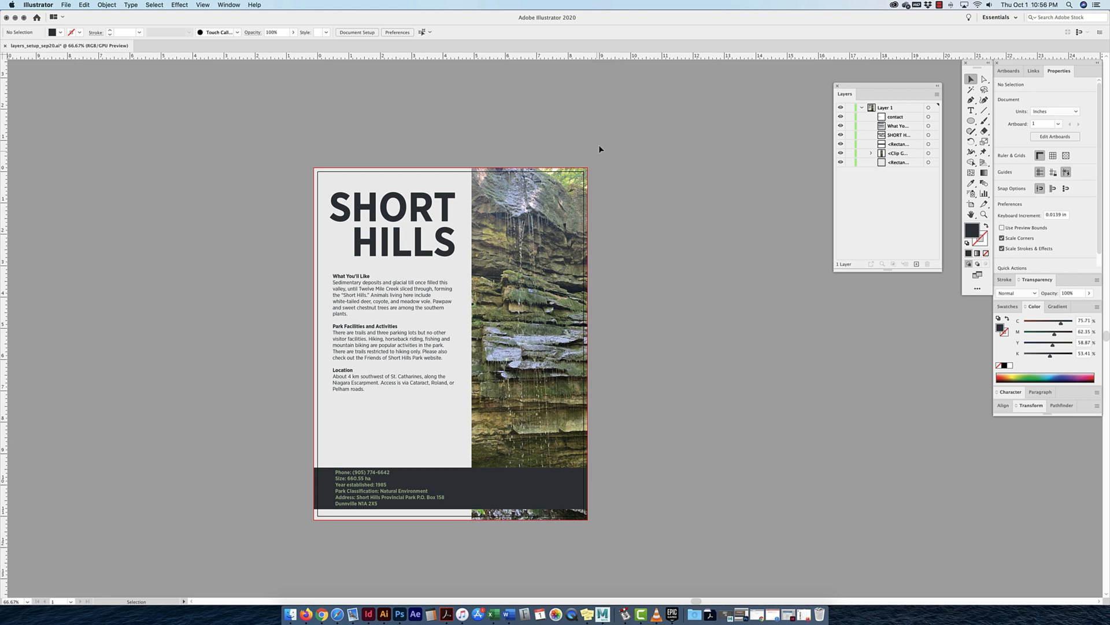
left_click(862, 108)
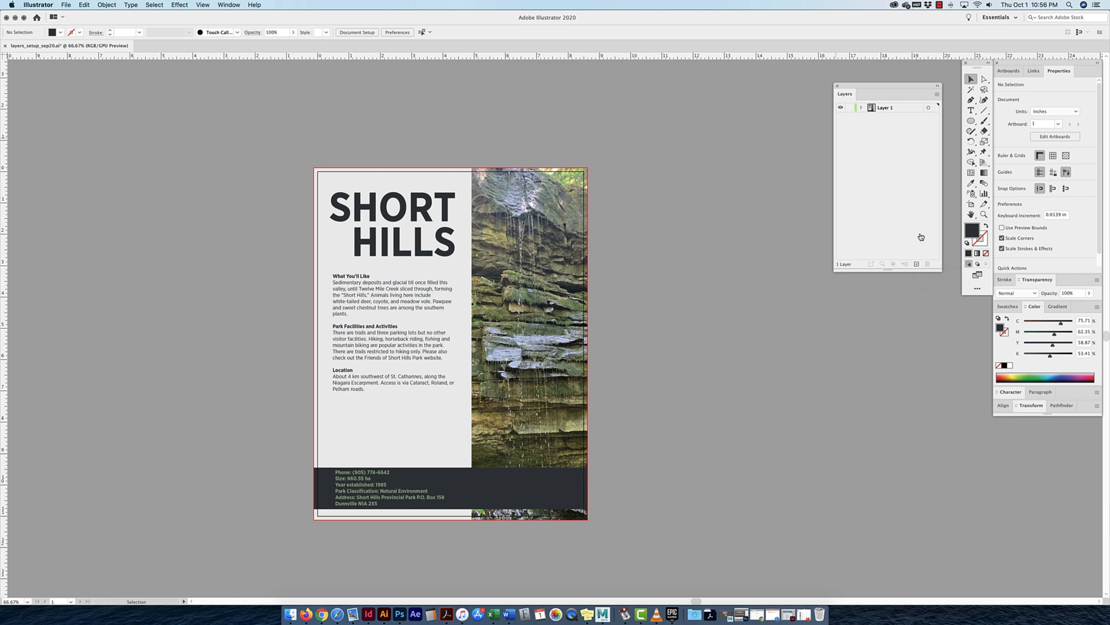
Create a new layer and name it picture
left_click(937, 94)
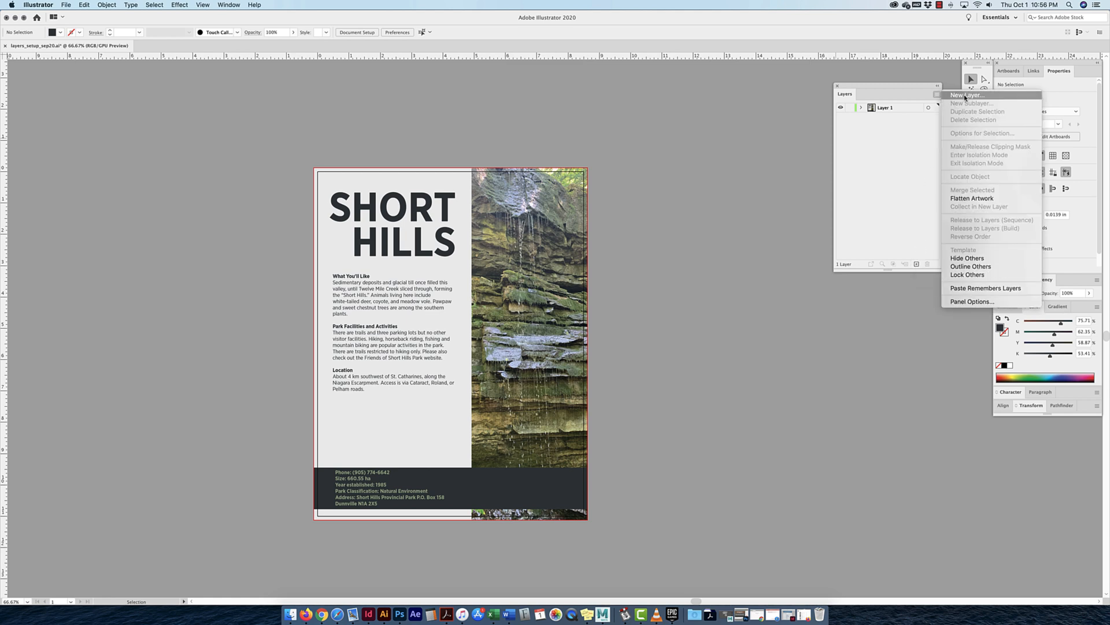
left_click(965, 96)
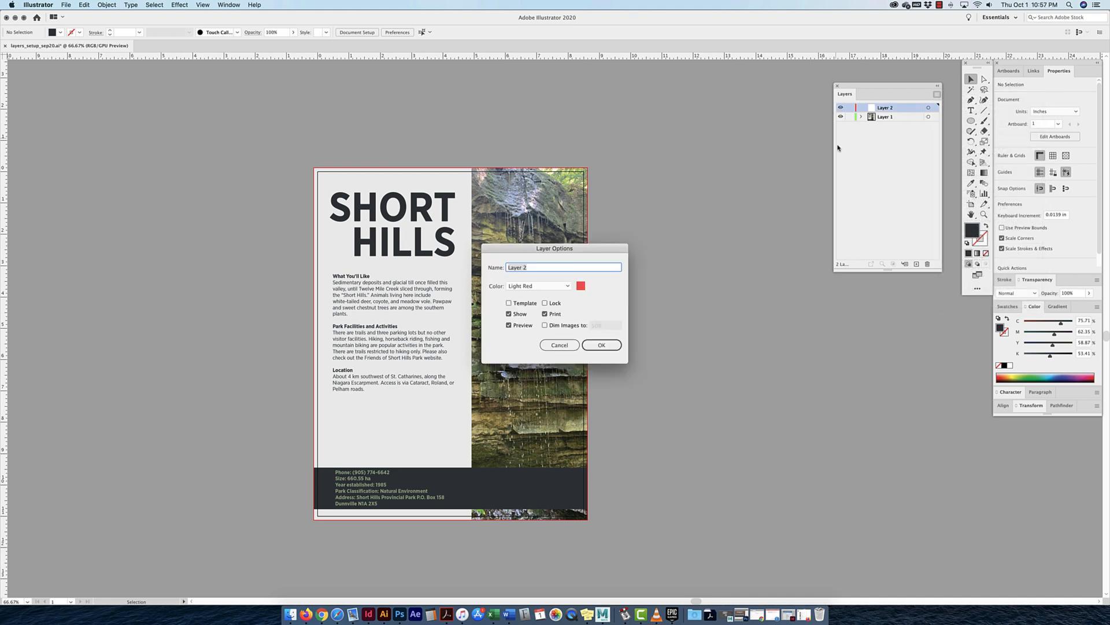
left_click_drag(576, 250, 735, 228)
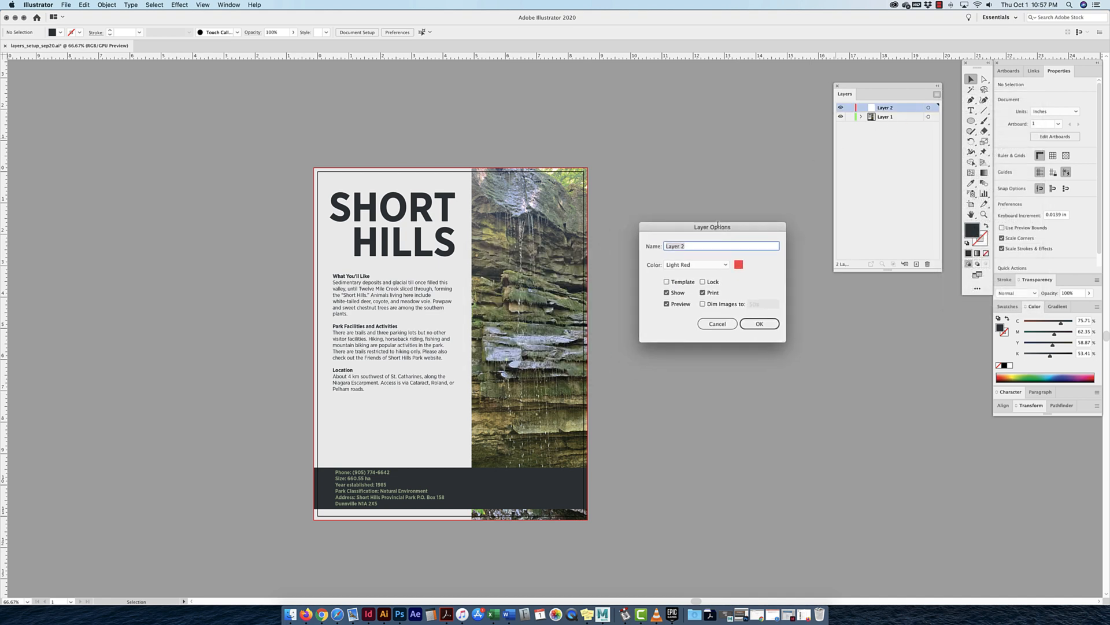
type("picture")
Look through the custom and preset color choices for the picture layer without changing its color
left_click(739, 265)
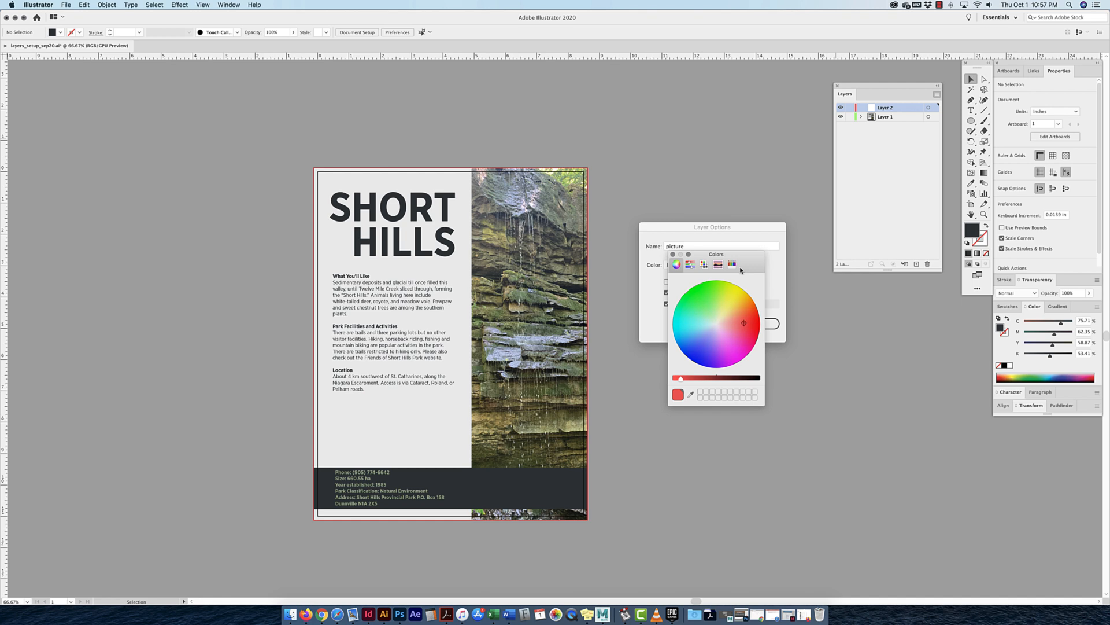
left_click(673, 254)
left_click(697, 265)
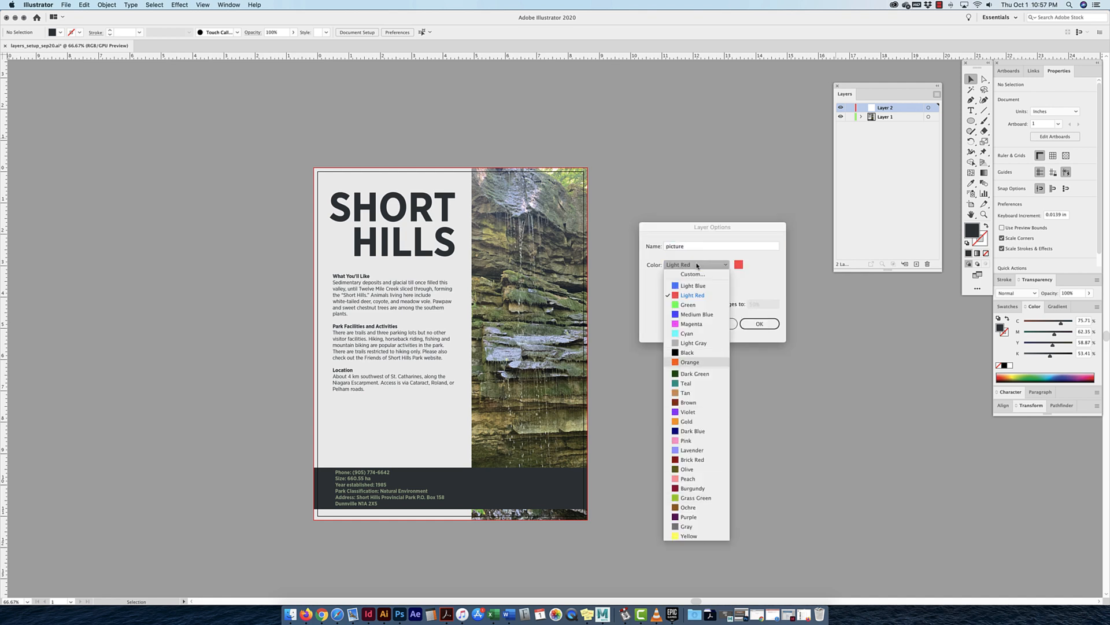
left_click(771, 264)
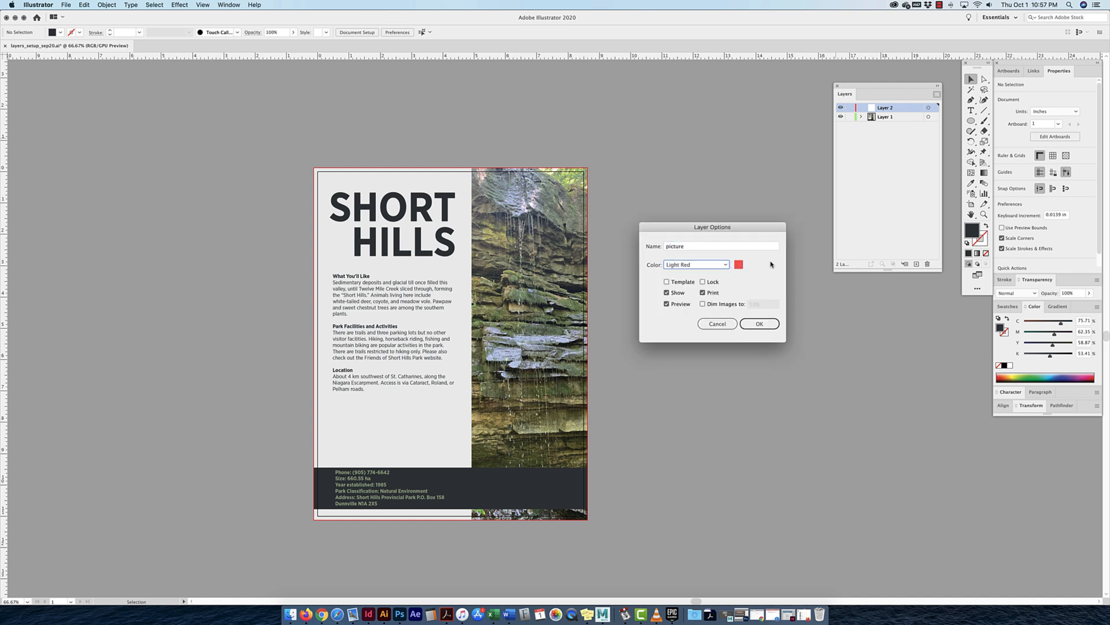
Accept the picture layer's options and move the waterfall photo from Layer 1 to the picture layer
left_click(753, 324)
left_click(752, 324)
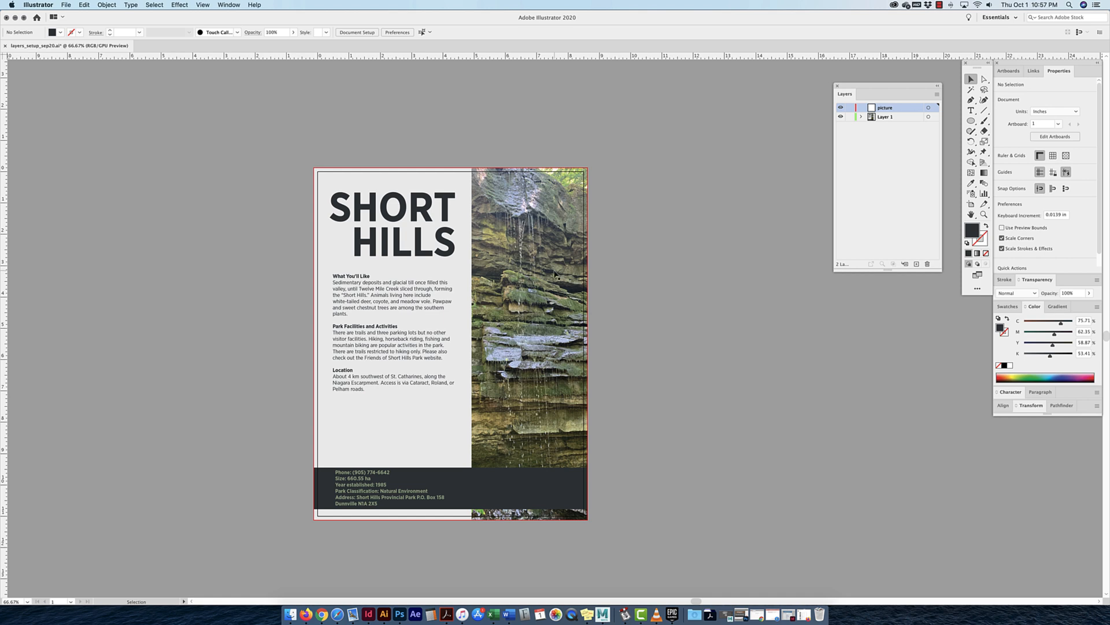
left_click(556, 274)
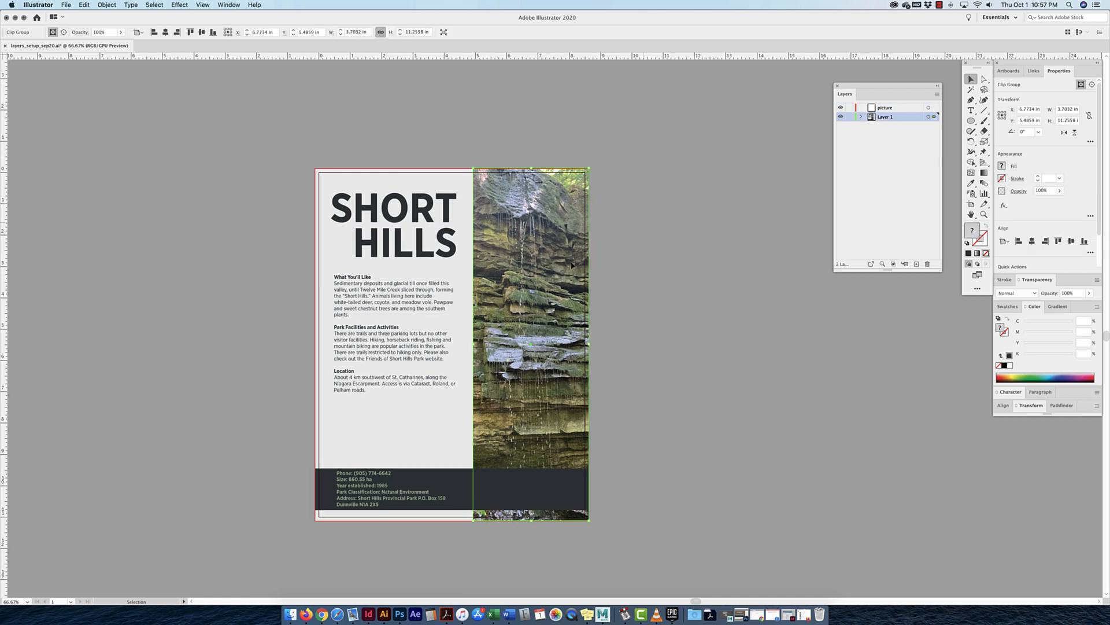
left_click(861, 116)
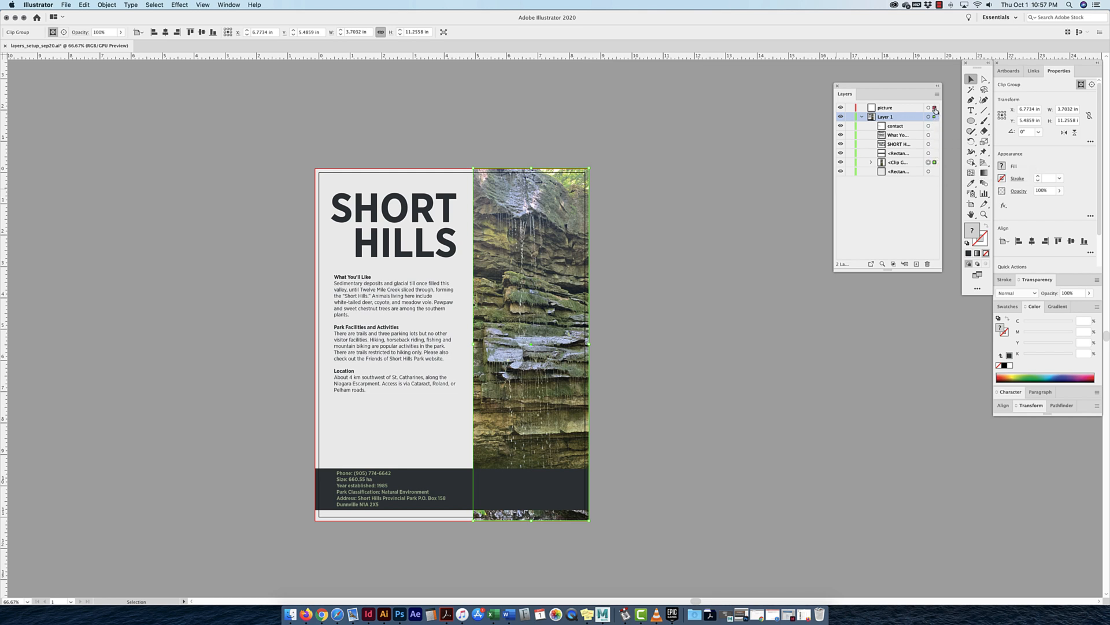
left_click_drag(935, 110, 934, 110)
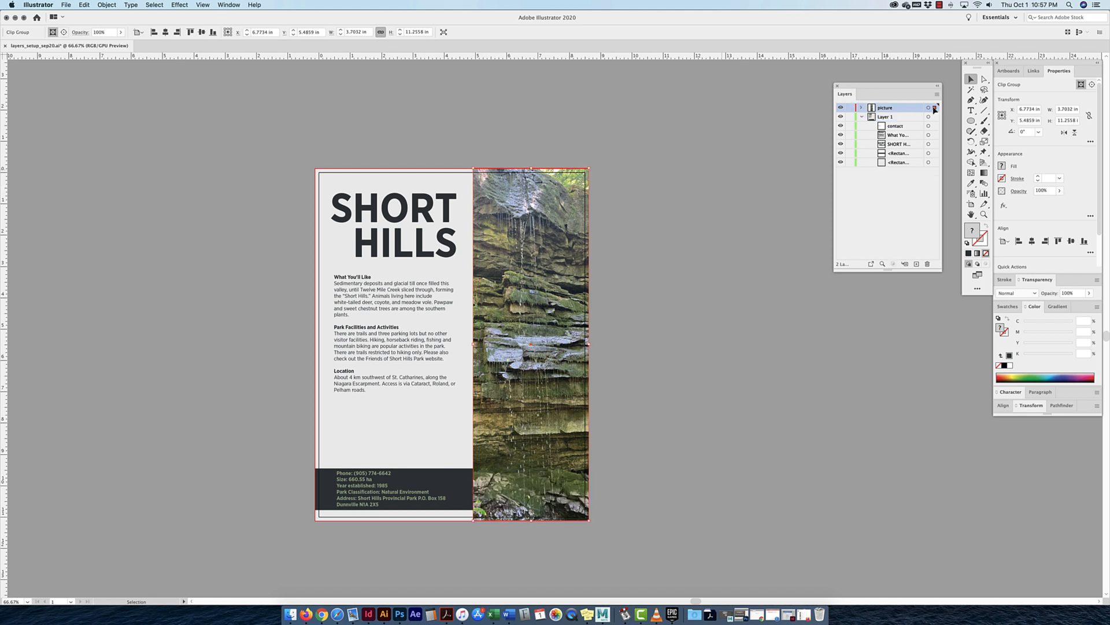
Check the picture layer's content by hiding and reshowing it, and lock the layer
left_click(841, 108)
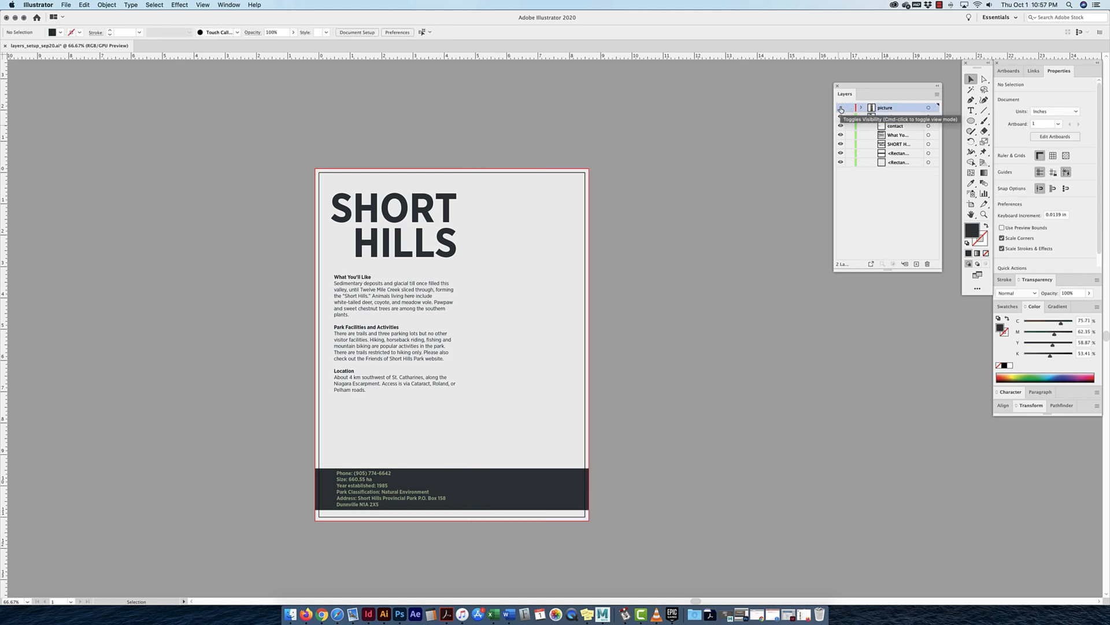
left_click(841, 108)
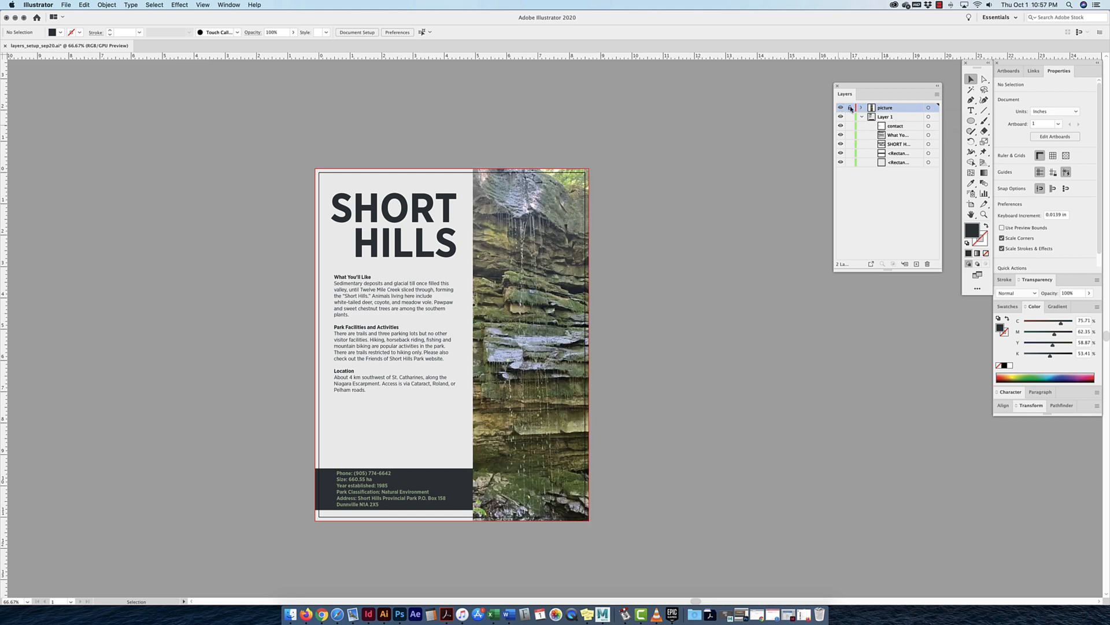
Select the light gray page rectangle, create a new layer above Layer 1 and name it background
mouse_move(382, 258)
left_mouse_down()
mouse_move(669, 203)
mouse_move(721, 210)
mouse_move(372, 258)
left_mouse_up()
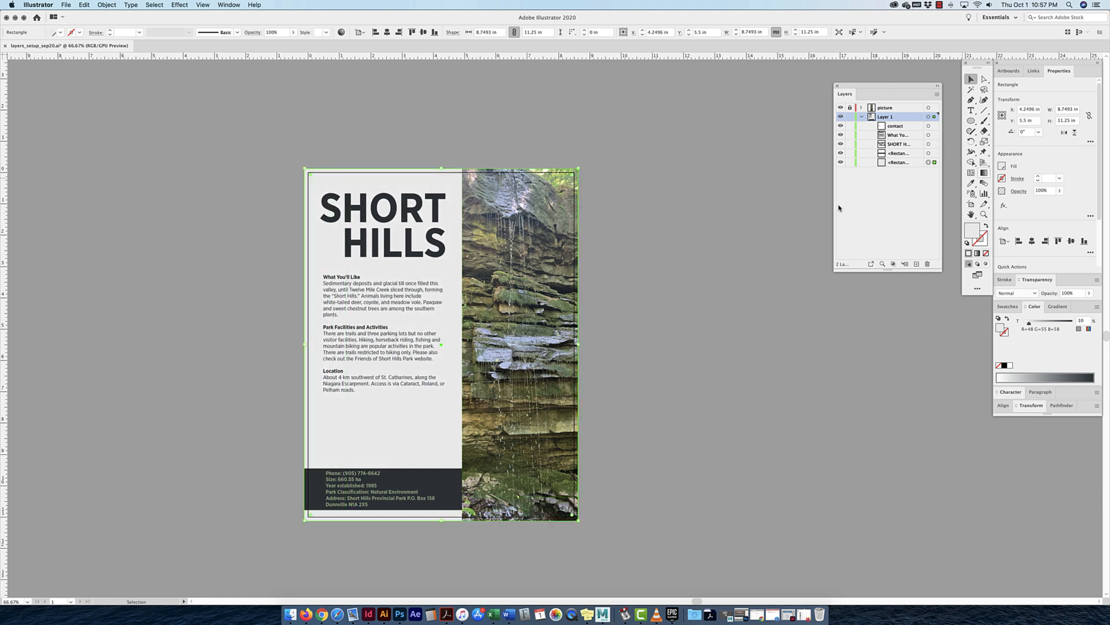
left_click(908, 191)
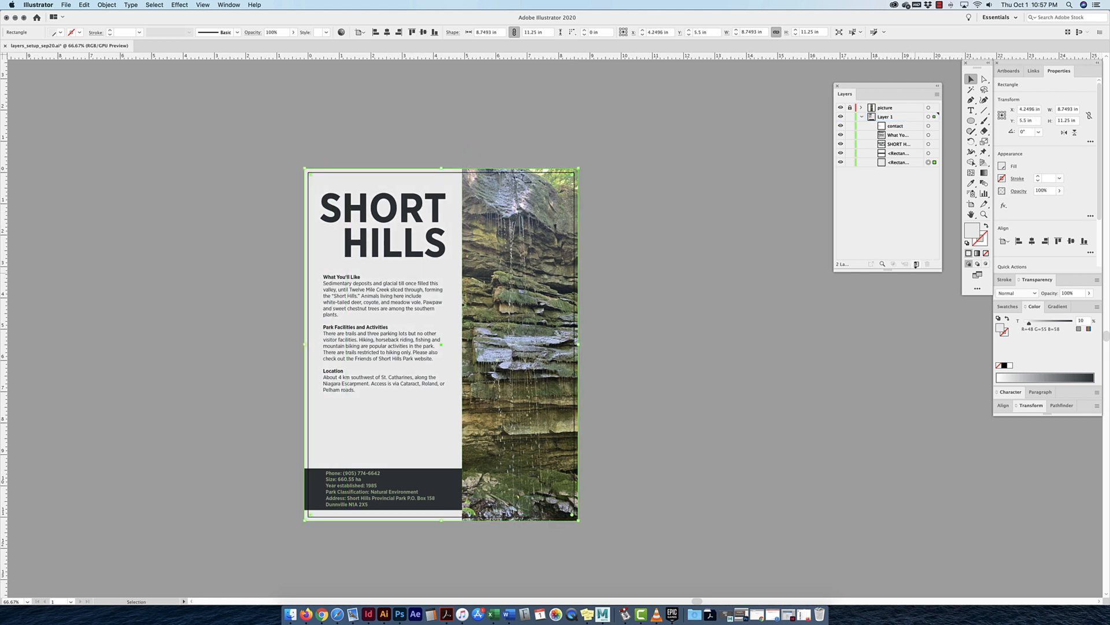
left_click(916, 265)
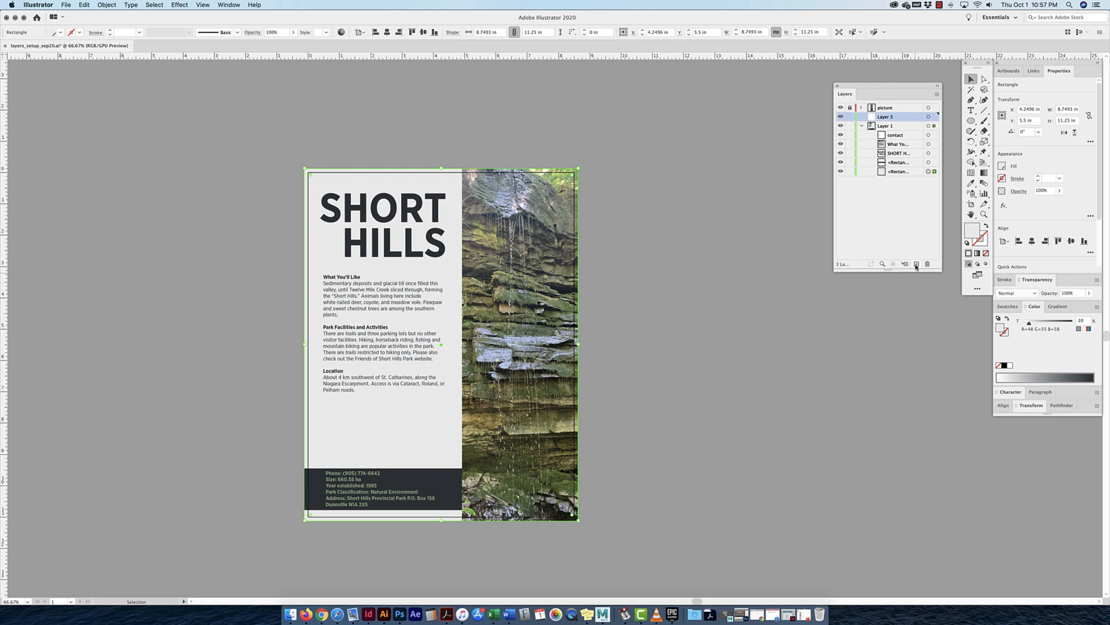
double_click(884, 117)
type("background")
key("Return")
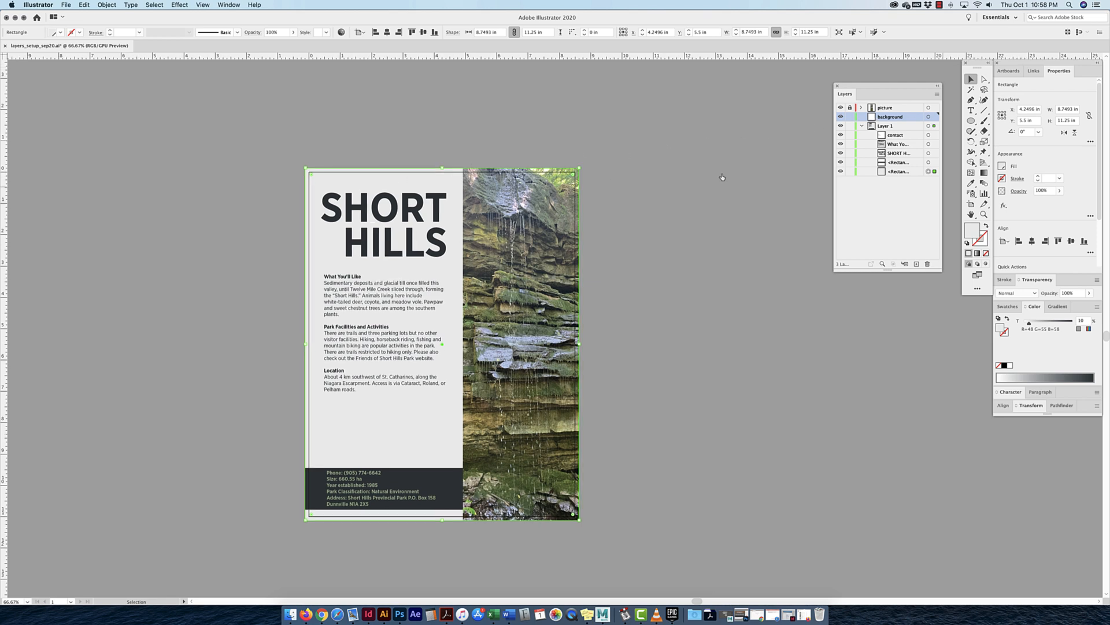
Move the light gray page rectangle from Layer 1 to the background layer and collapse both layers' object lists
left_click_drag(934, 144, 935, 118)
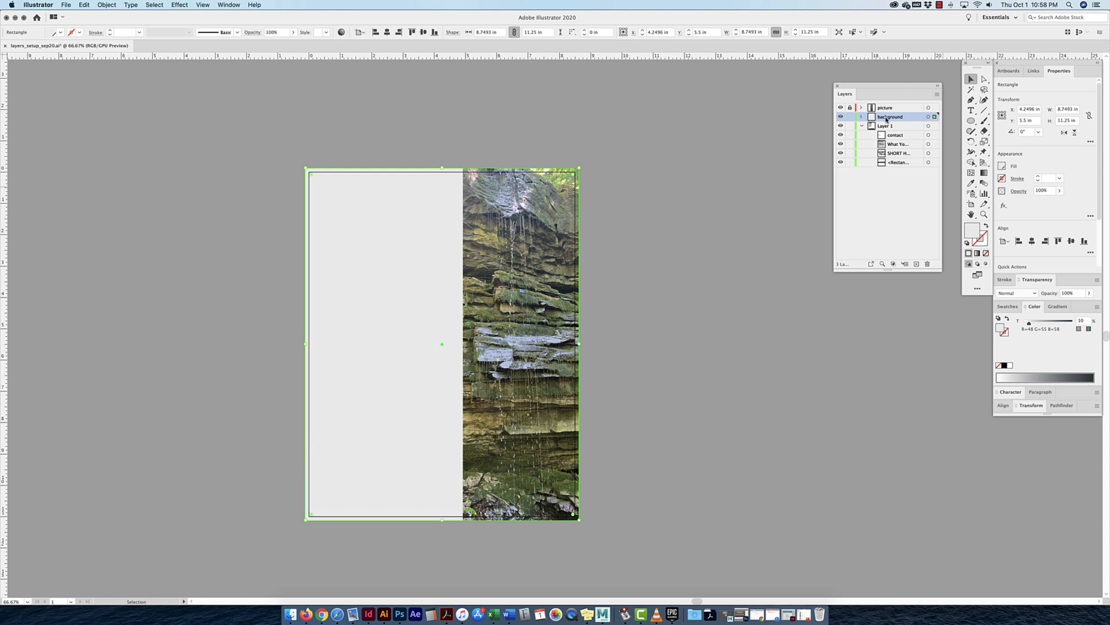
key("super+z")
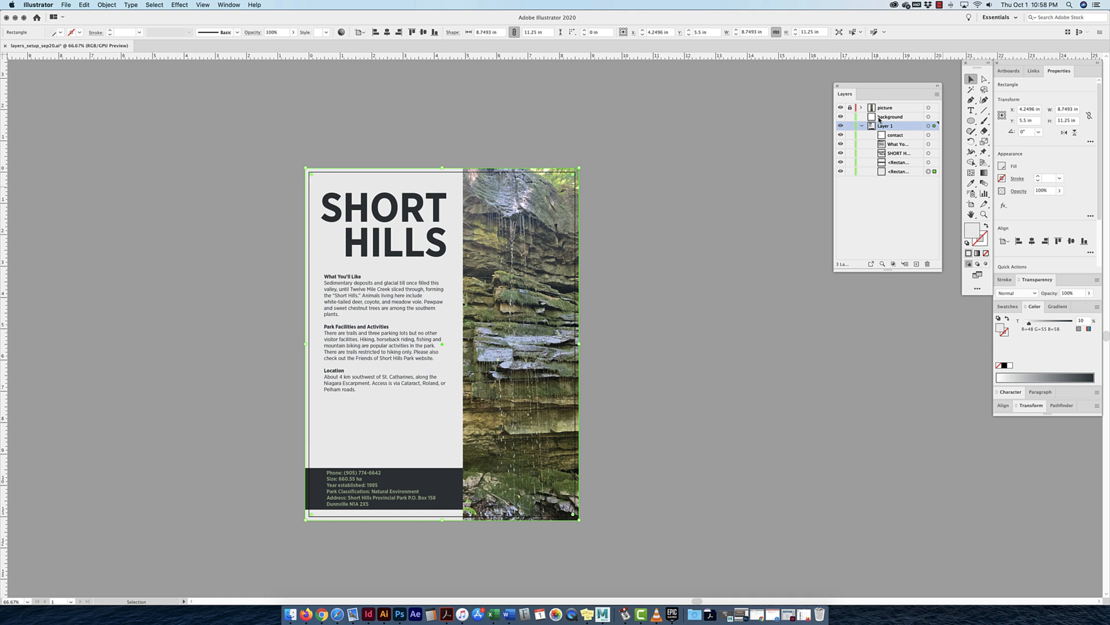
left_click(879, 119)
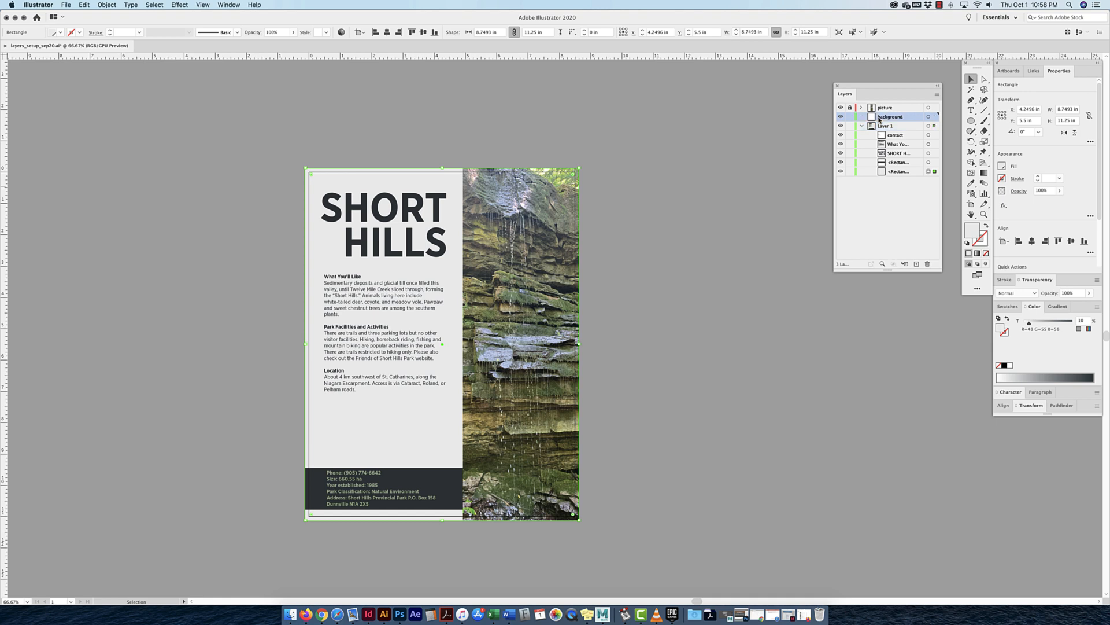
left_click_drag(934, 171, 934, 118)
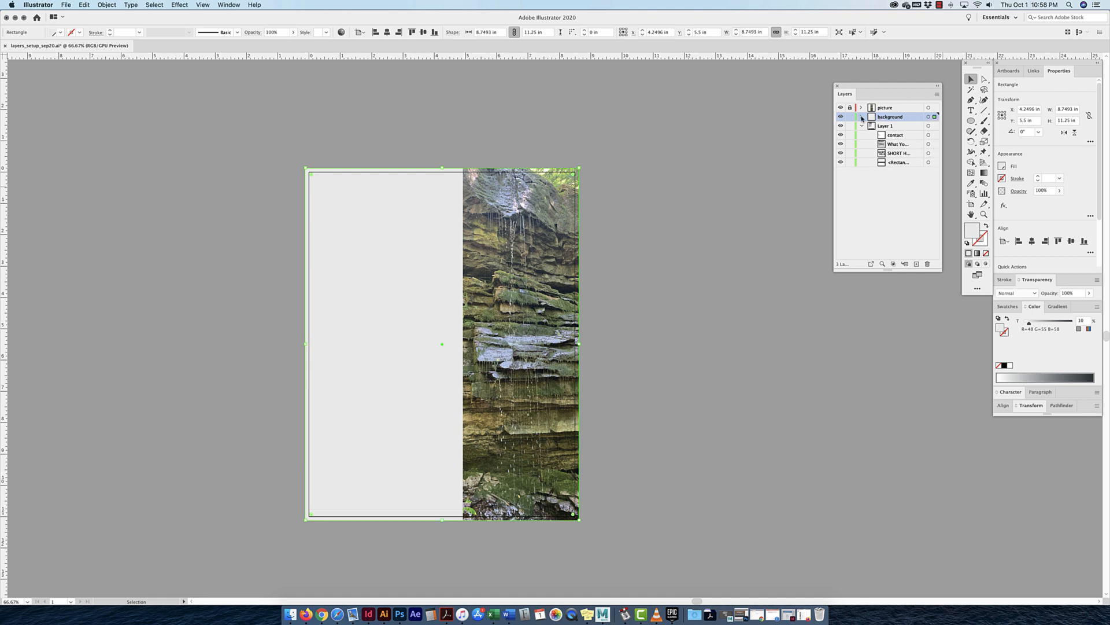
left_click(862, 117)
left_click(862, 118)
left_click(862, 126)
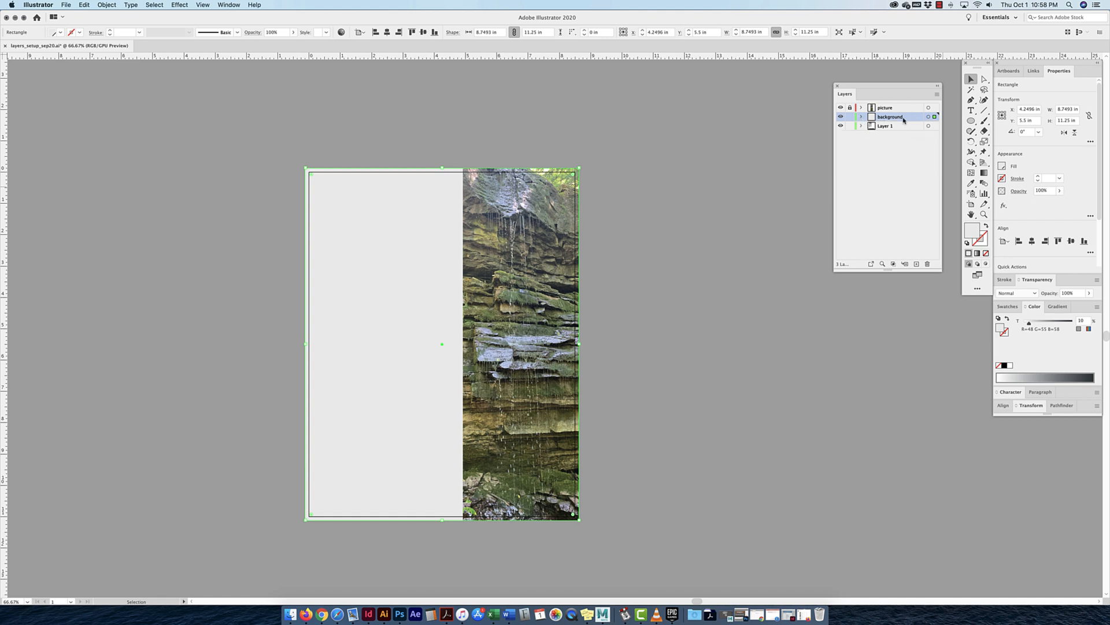
Place the background layer below Layer 1 and unlock the picture layer
mouse_move(909, 119)
left_mouse_down()
mouse_move(901, 132)
mouse_move(900, 117)
left_mouse_up()
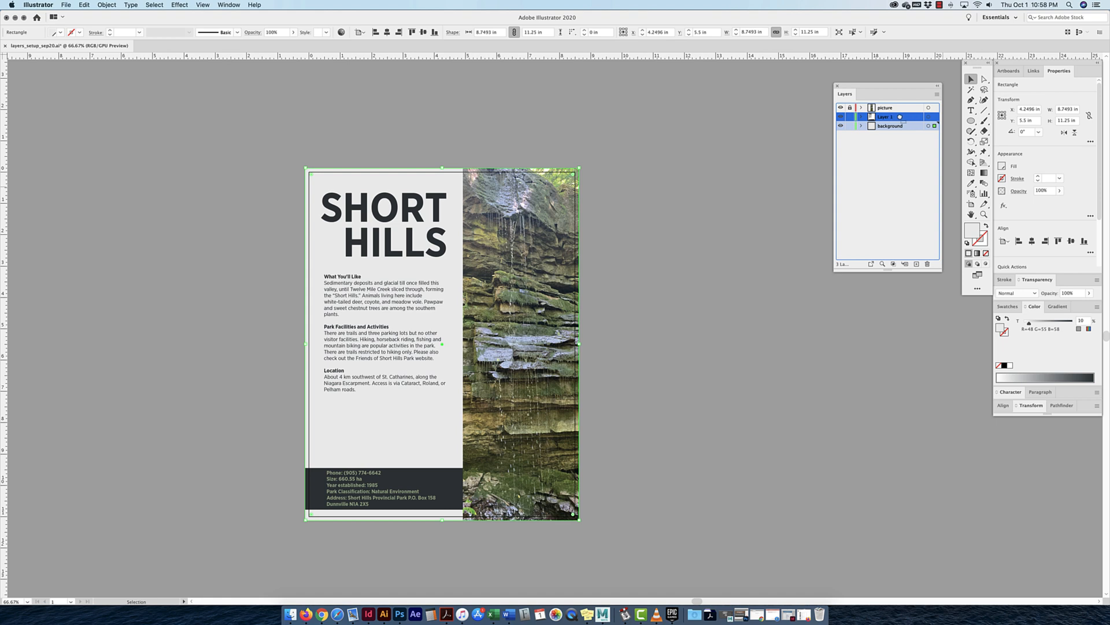
left_click_drag(900, 117, 900, 127)
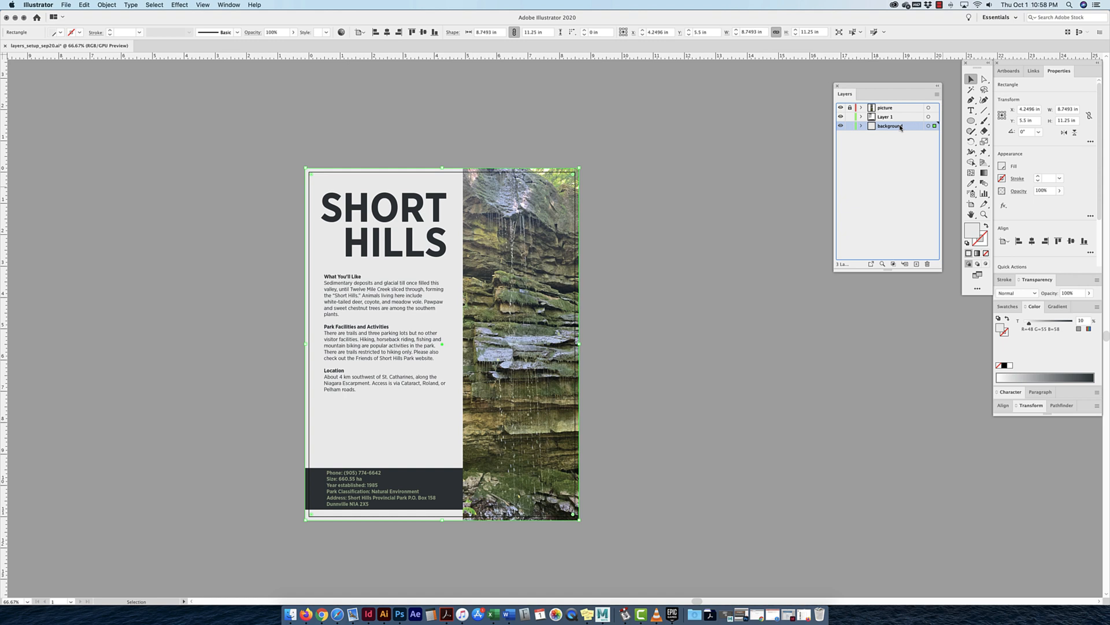
left_click(897, 167)
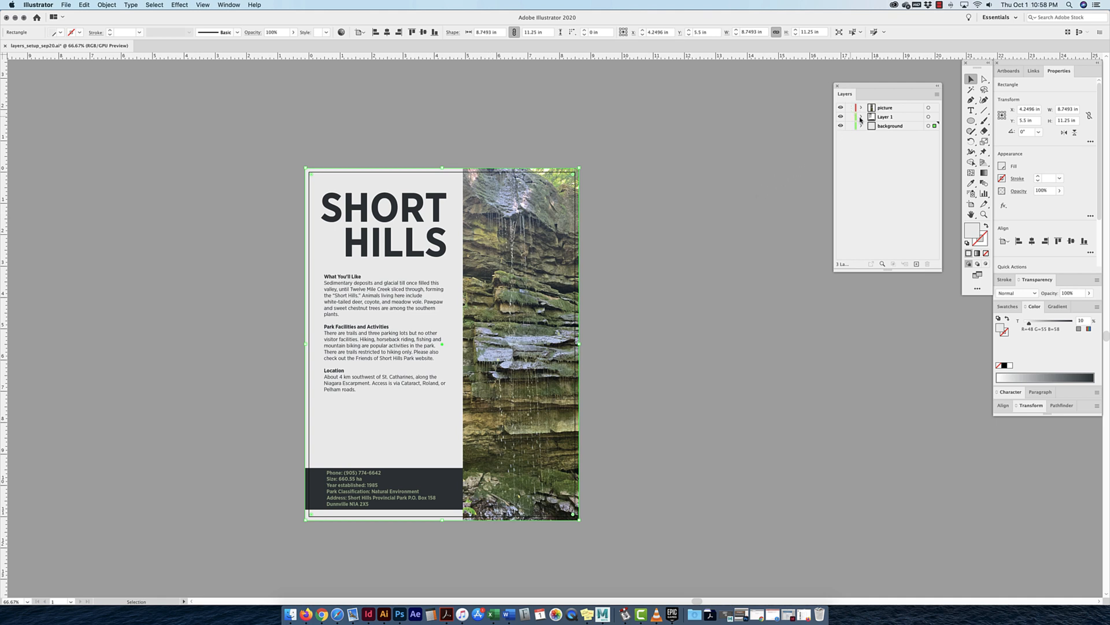
Create a new layer directly above the background layer and name it graphics
left_click(861, 118)
left_click(916, 264)
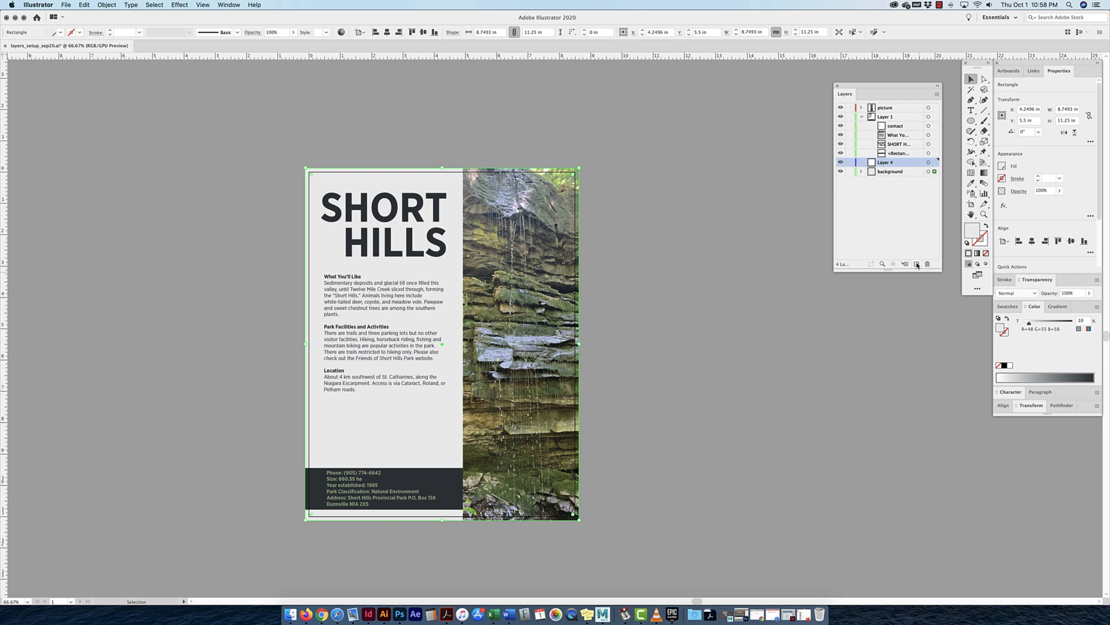
double_click(886, 162)
type("graphics")
key("Return")
Move the dark bar behind the contact text to the graphics layer and collapse Layer 1's object list
left_click(308, 479)
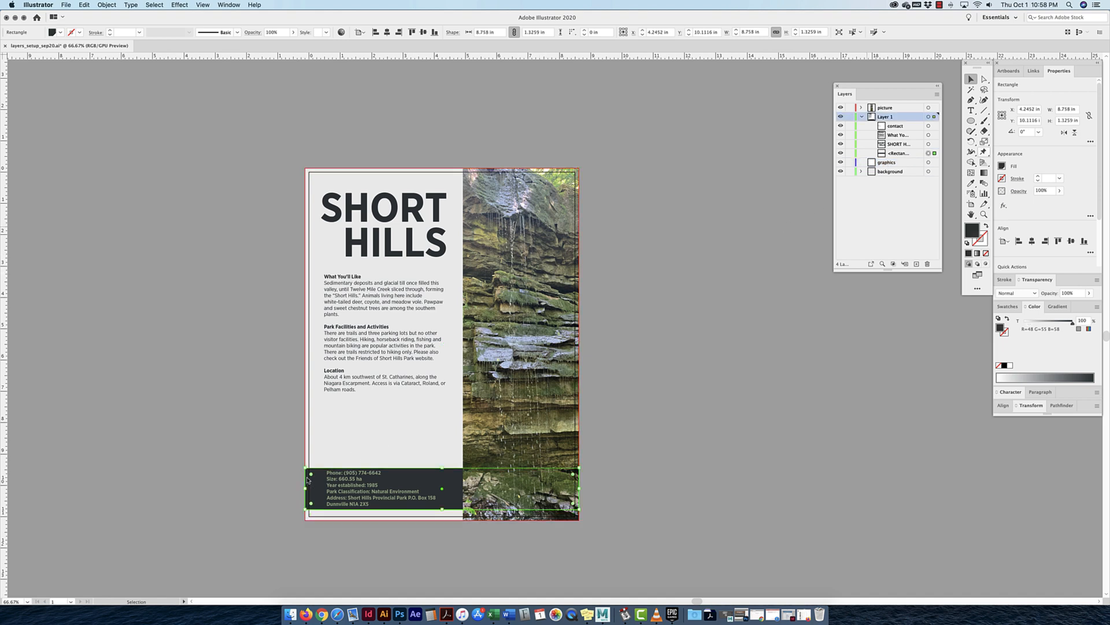
left_click_drag(935, 153, 936, 163)
left_click(861, 117)
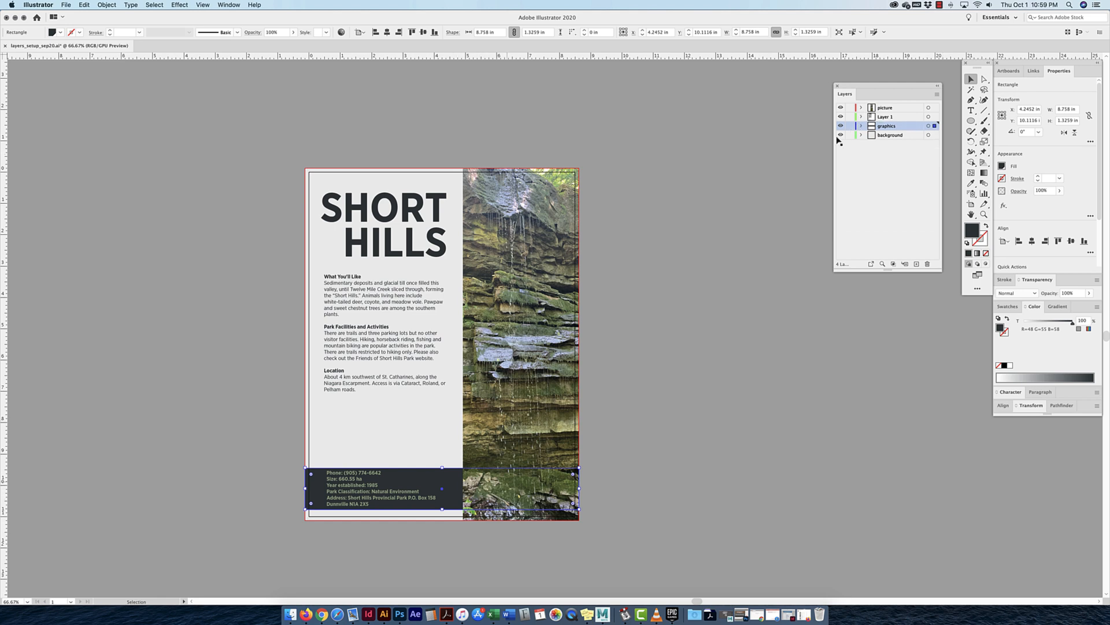
Move the graphics layer above the picture layer so the dark bar overlaps the waterfall photo
left_click(562, 362)
scroll(564, 364, "right", 1)
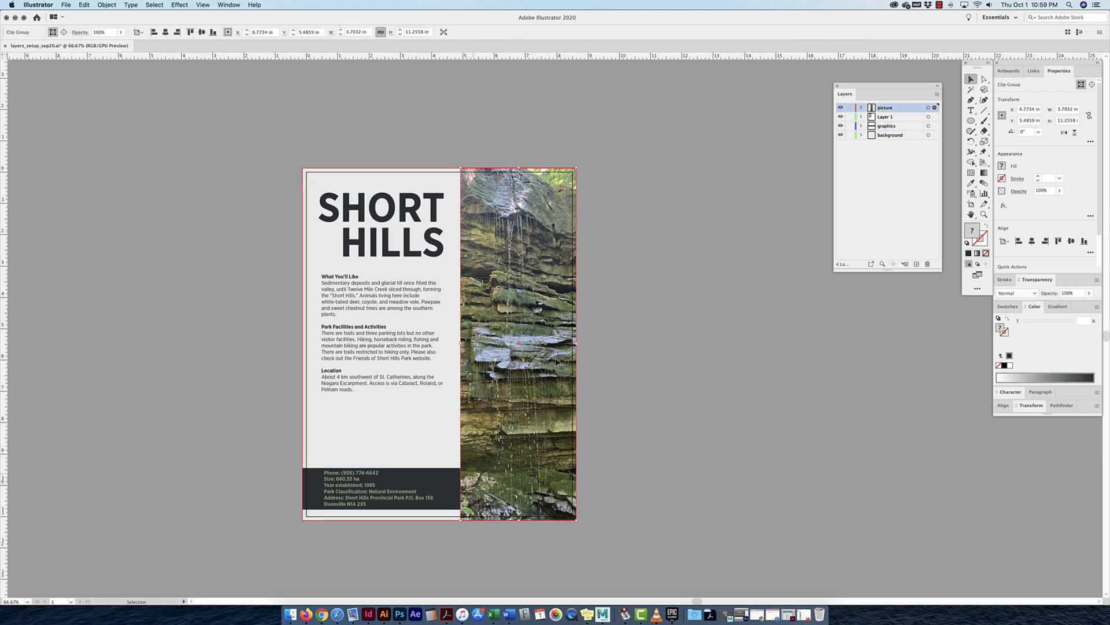
left_click(300, 493)
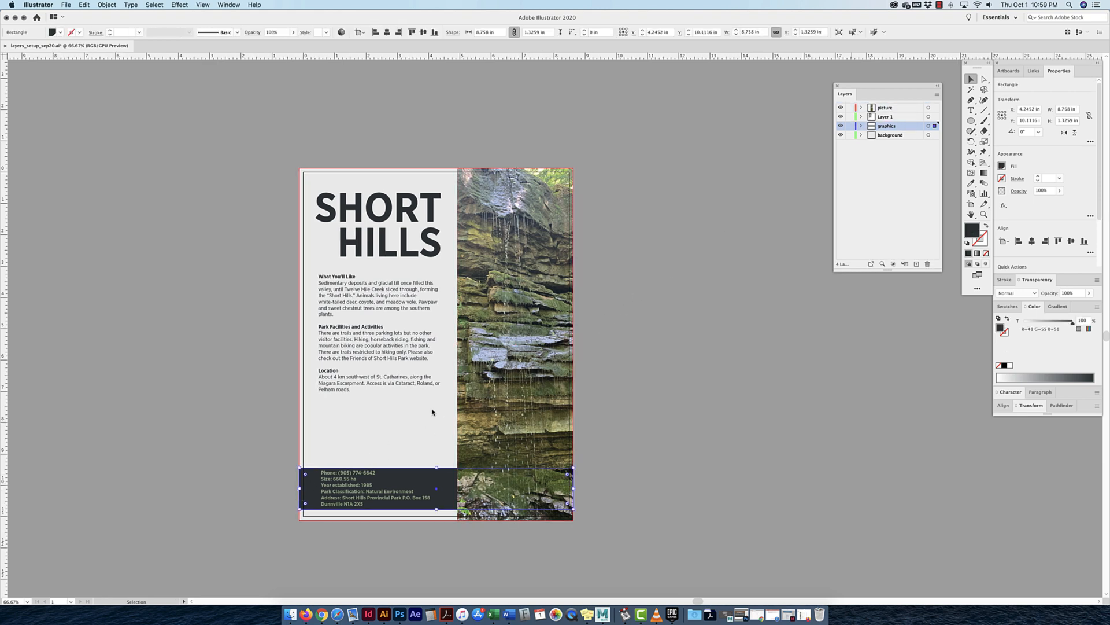
left_click(901, 108)
left_click_drag(890, 125, 902, 107)
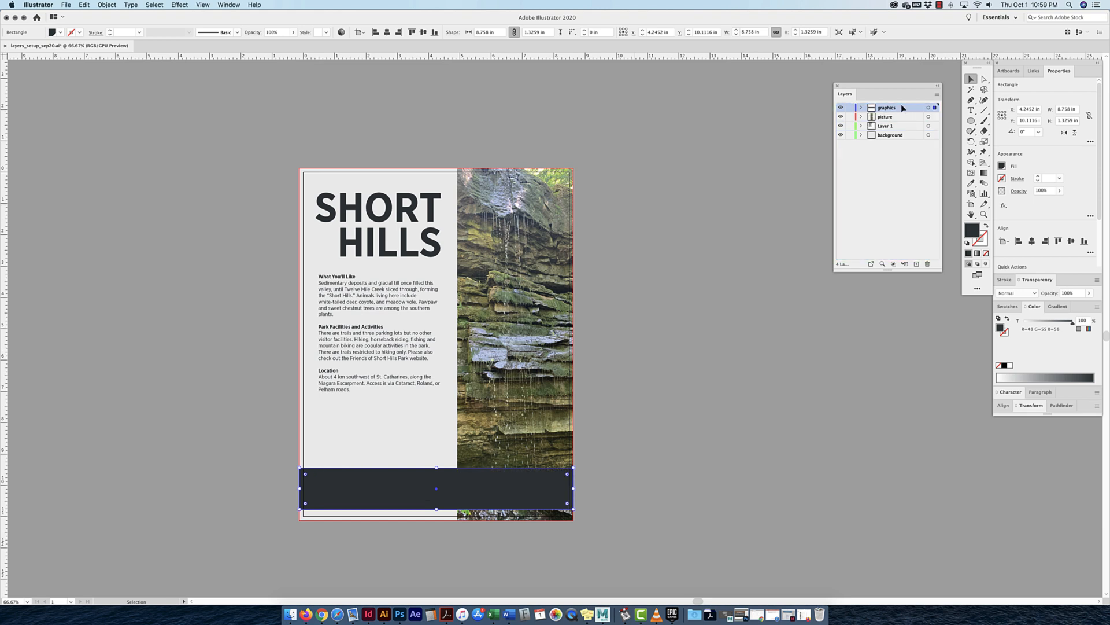
Rename Layer 1 as type and check its content by hiding and reshowing the layer
double_click(886, 126)
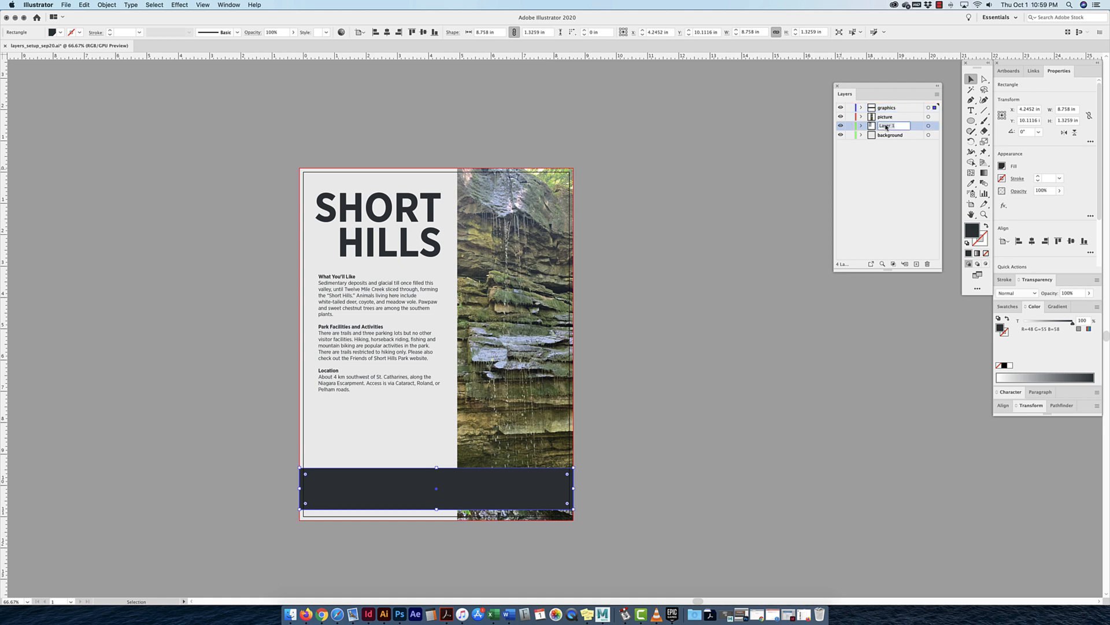
type("type")
key("Return")
left_click(841, 126)
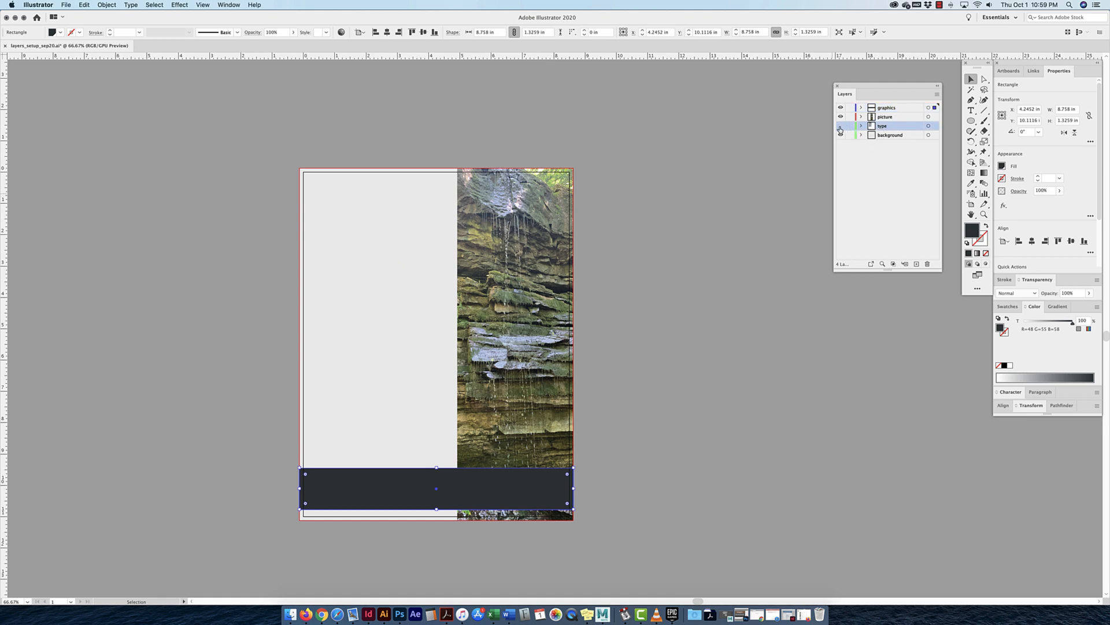
left_click(841, 126)
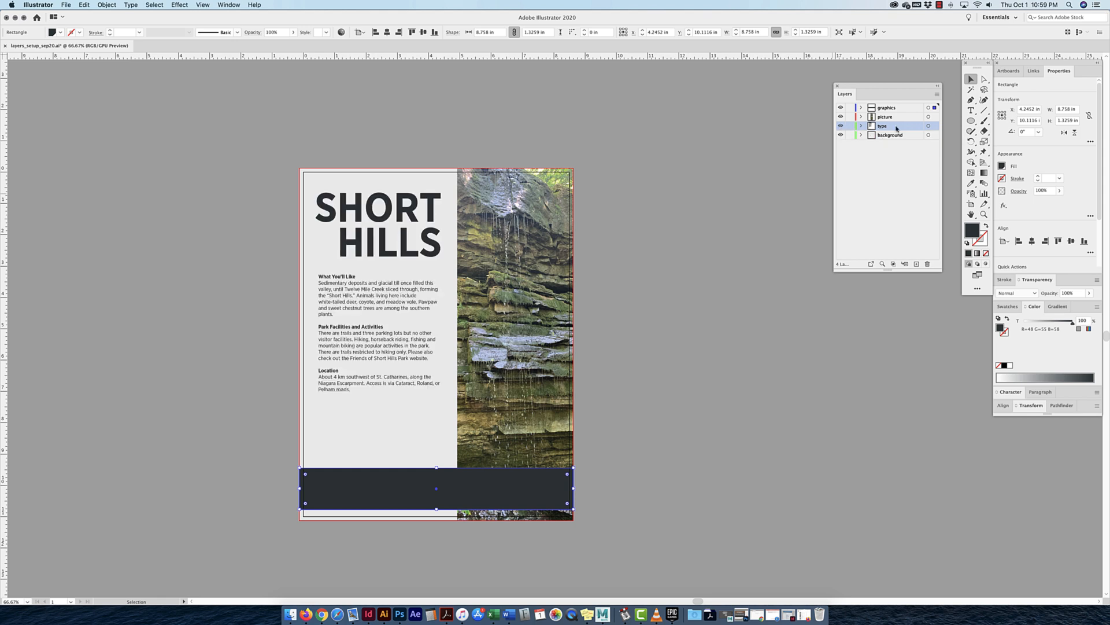
Move the type layer above the graphics layer and toggle its visibility off and on to check it
left_click_drag(897, 128, 898, 107)
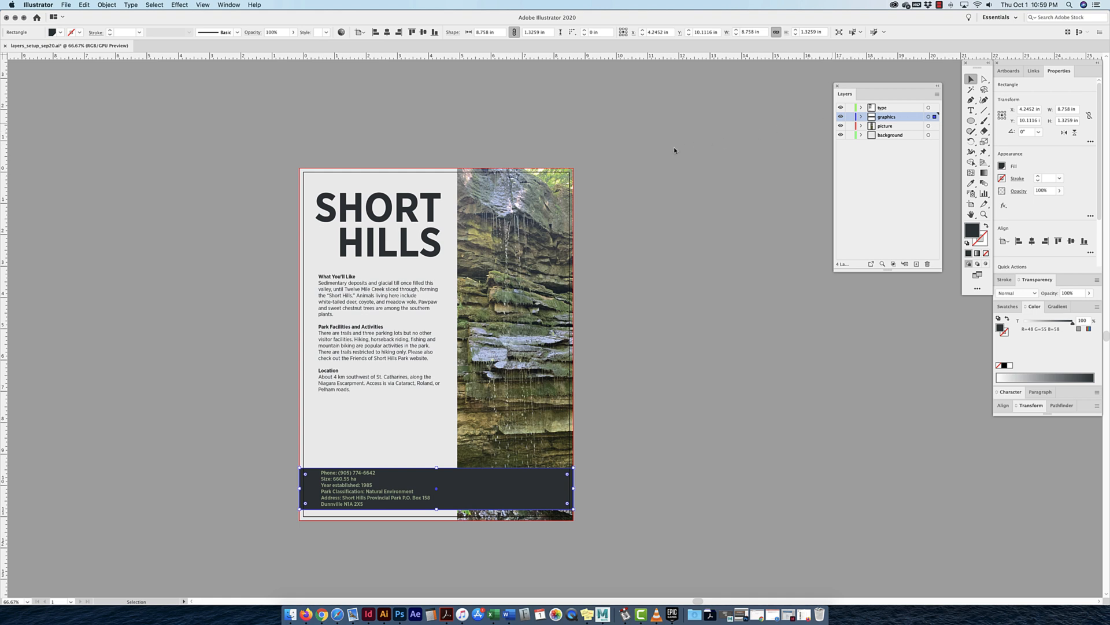
left_click(899, 110)
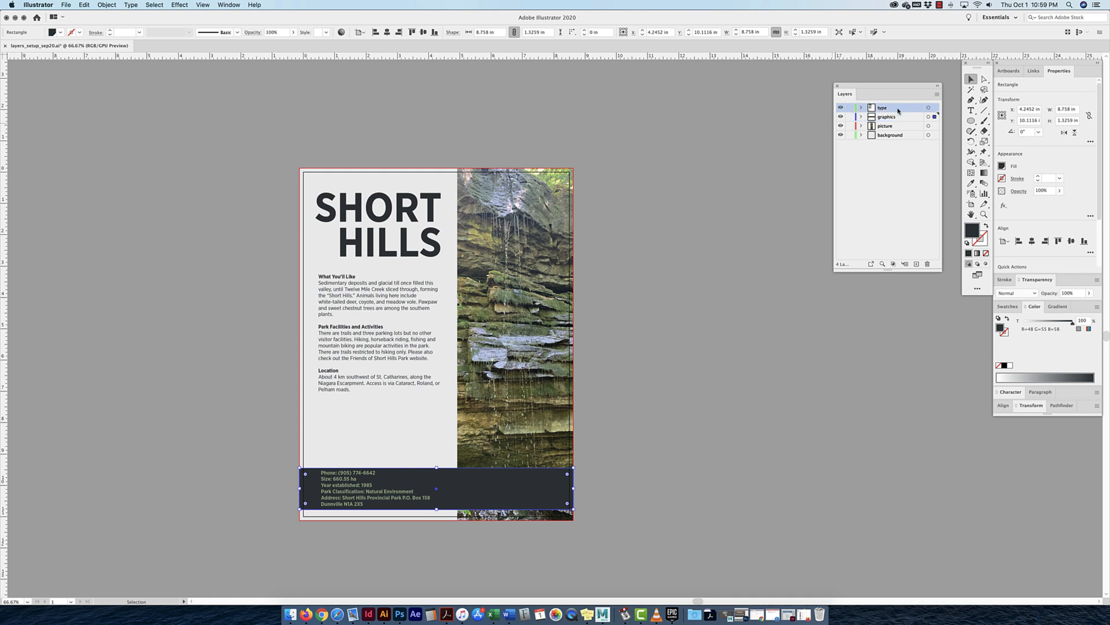
left_click(841, 109)
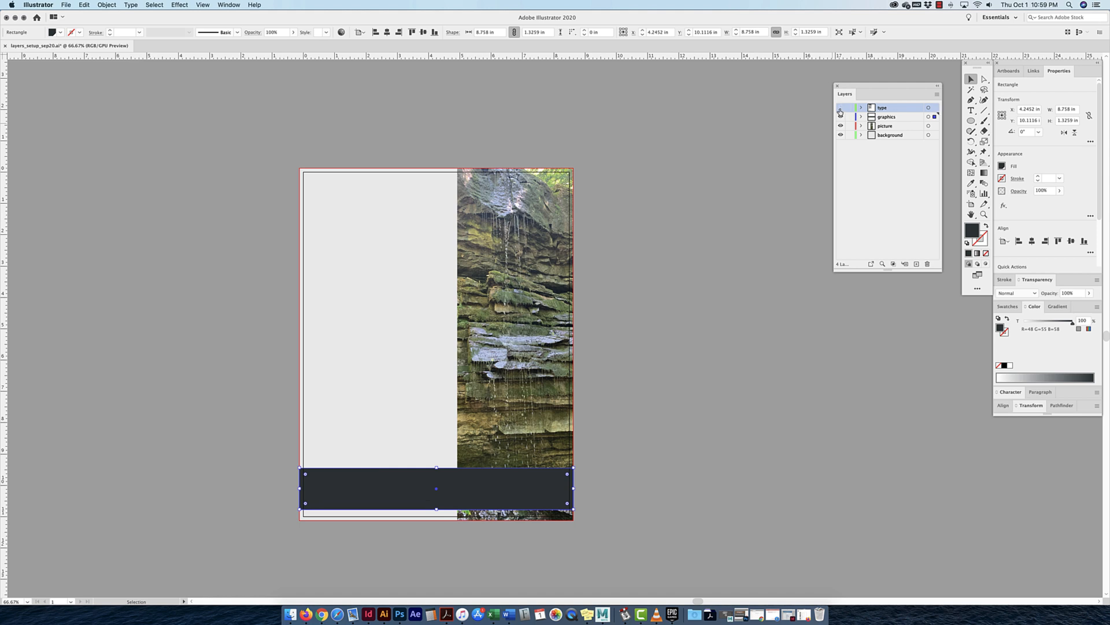
left_click(841, 109)
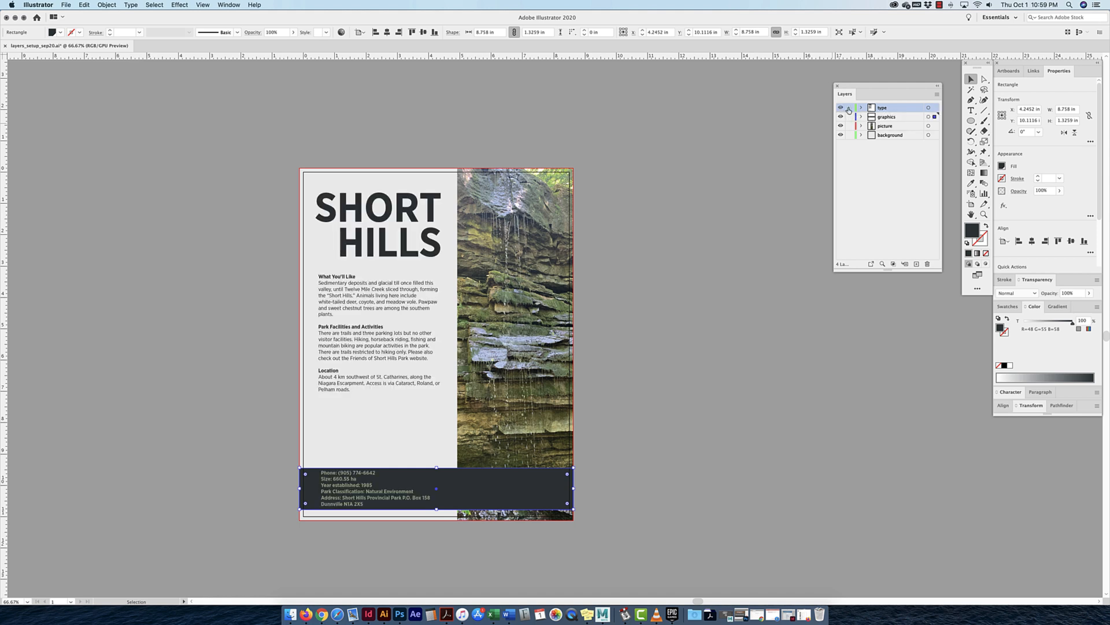
Examine the contact, body and title text objects in the type layer's object list, leaving the list collapsed
left_click(861, 109)
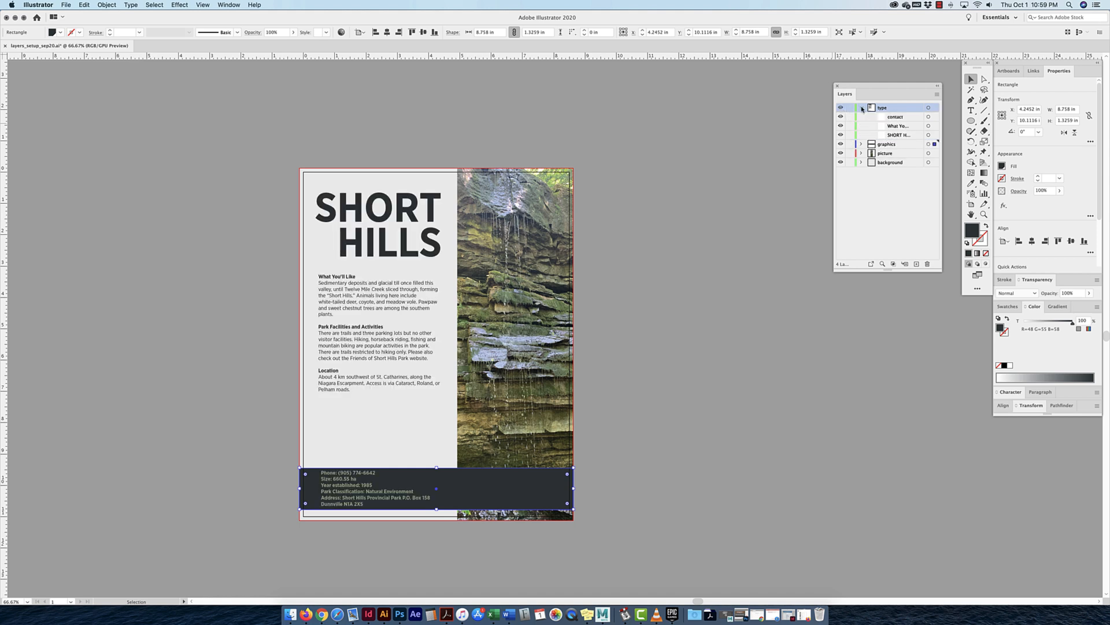
left_click(904, 118)
left_click(905, 126)
left_click(906, 136)
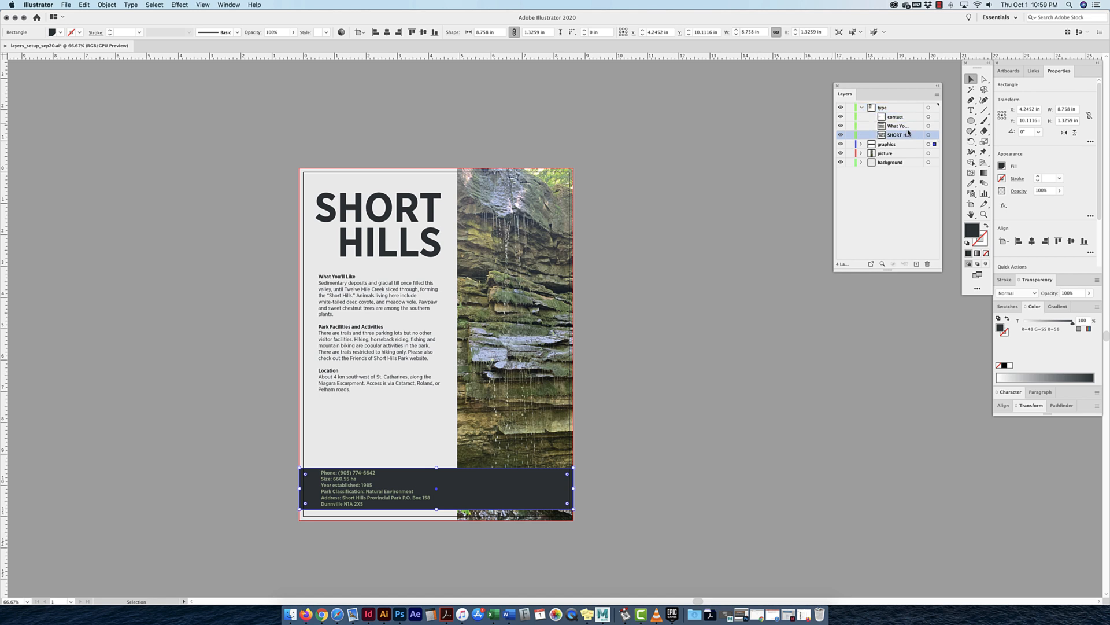
left_click(905, 127)
left_click(904, 118)
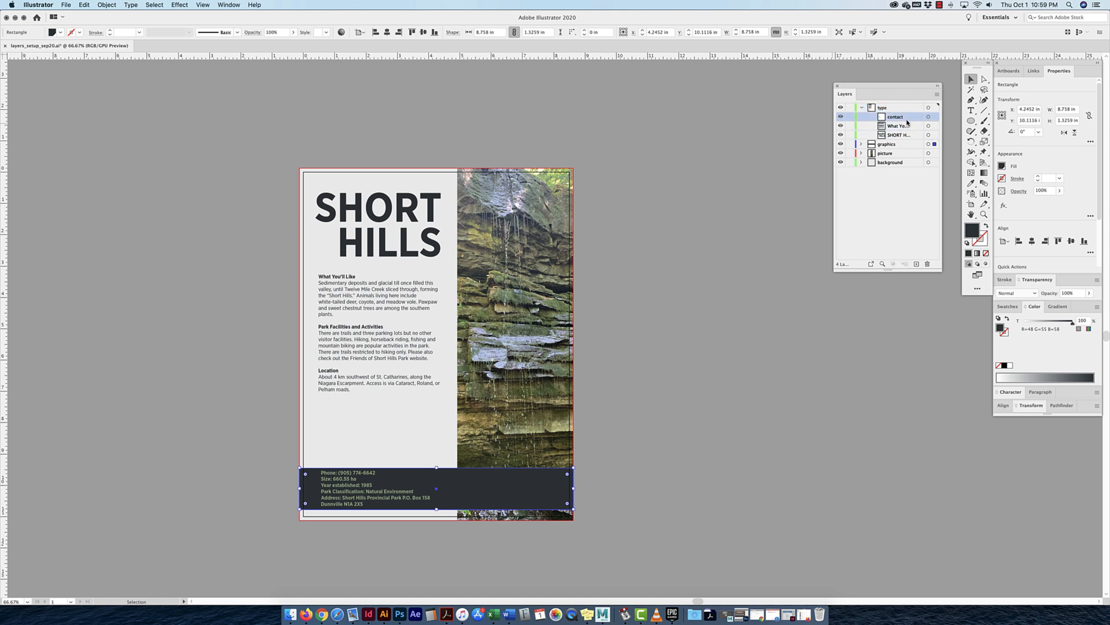
left_click(862, 108)
Inspect the type layer's name and its Layer Options, and cancel the dialog
double_click(882, 108)
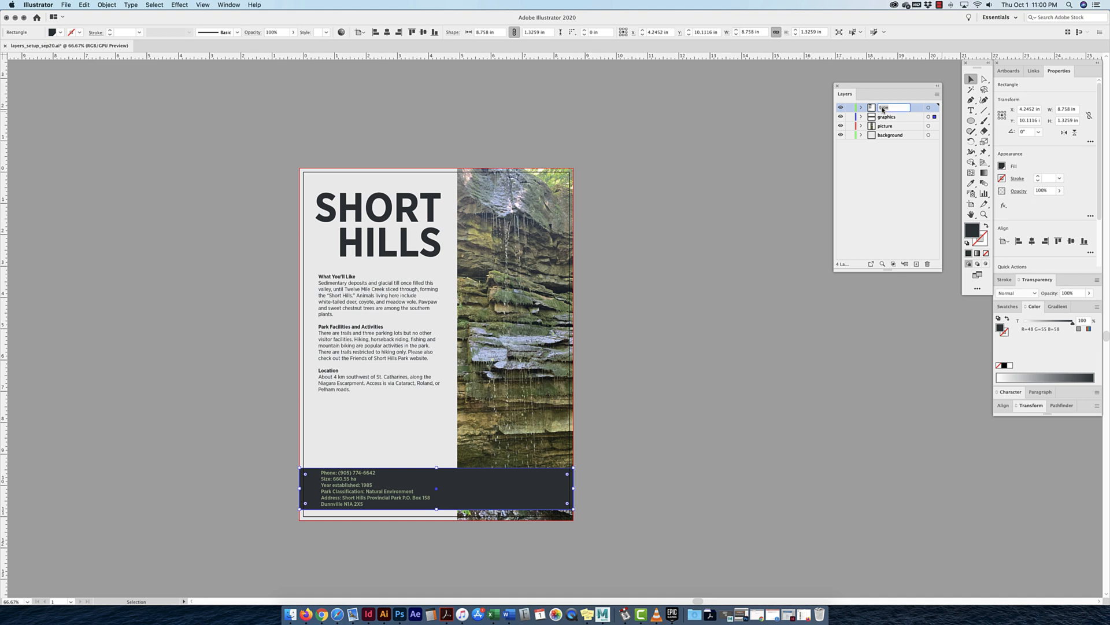
left_click(917, 109)
double_click(913, 108)
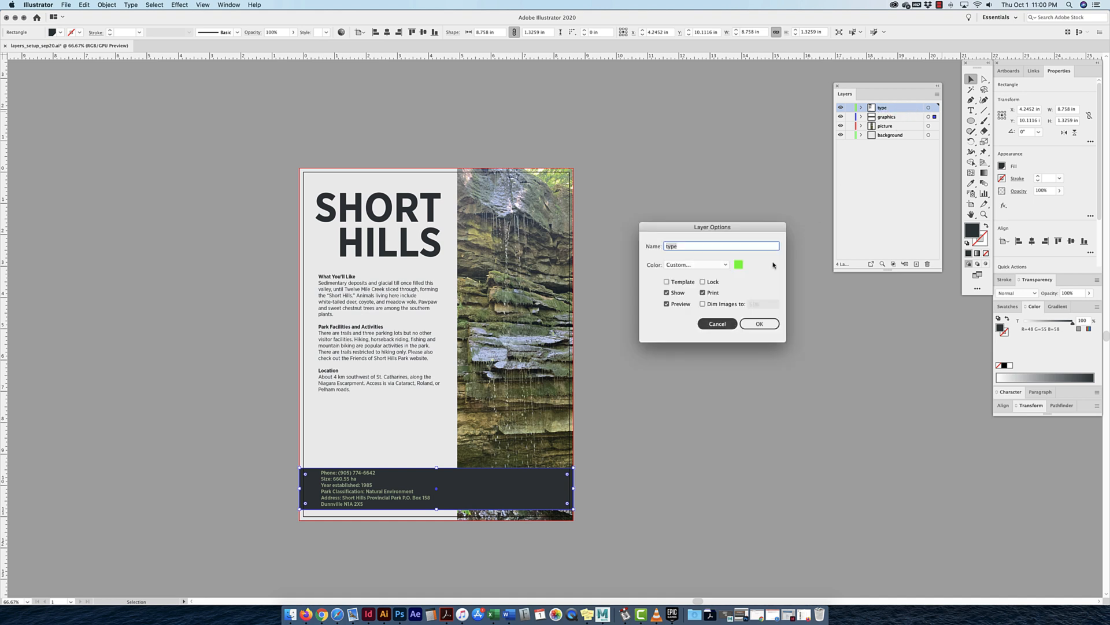
left_click(721, 322)
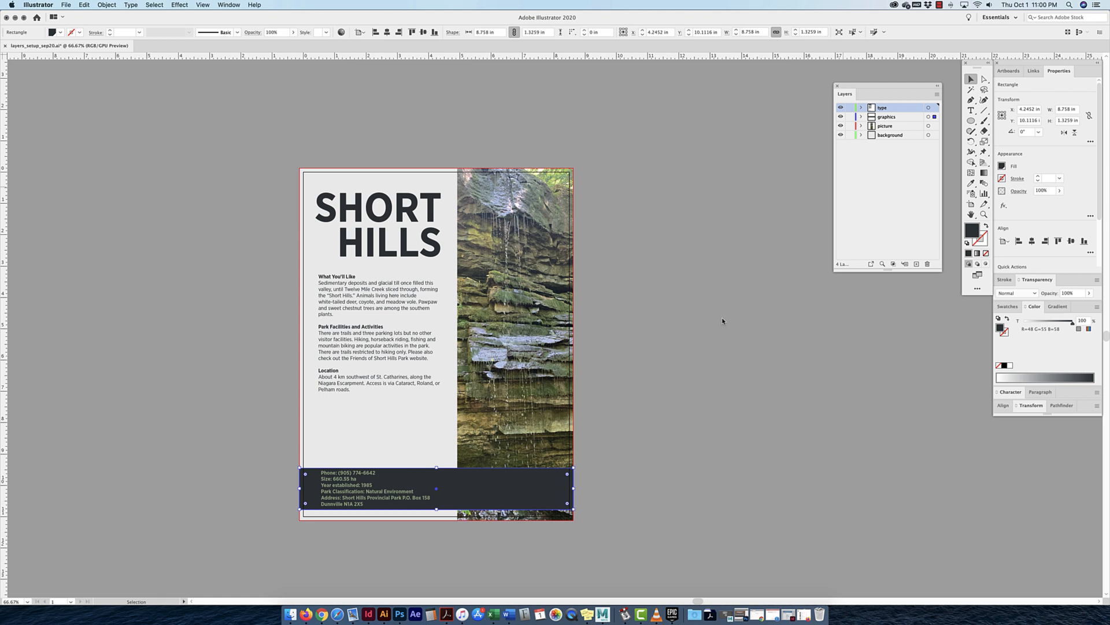
Target the type layer to select all its artwork, deselect it, and select the title, body and contact text individually together
left_click(929, 107)
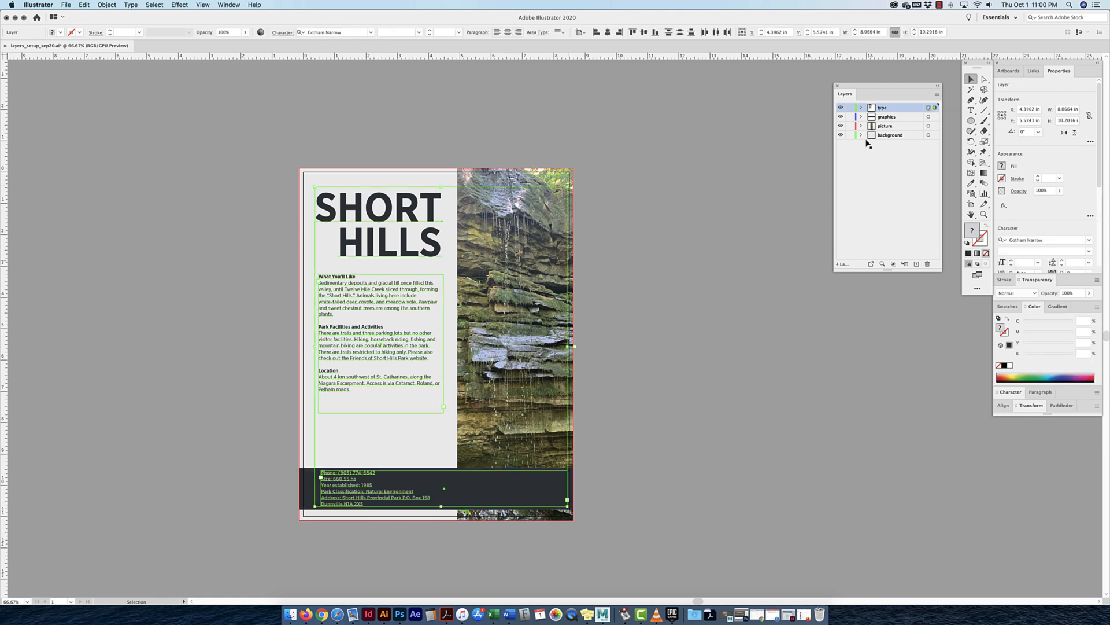
left_click(651, 251)
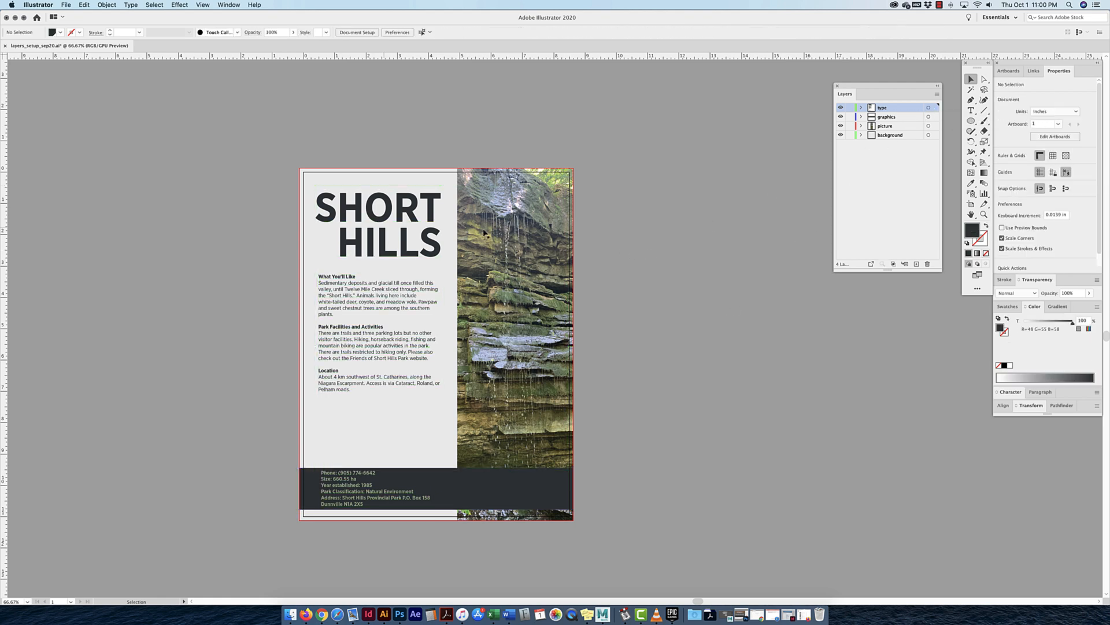
left_click(385, 221)
left_click(387, 308, "shift")
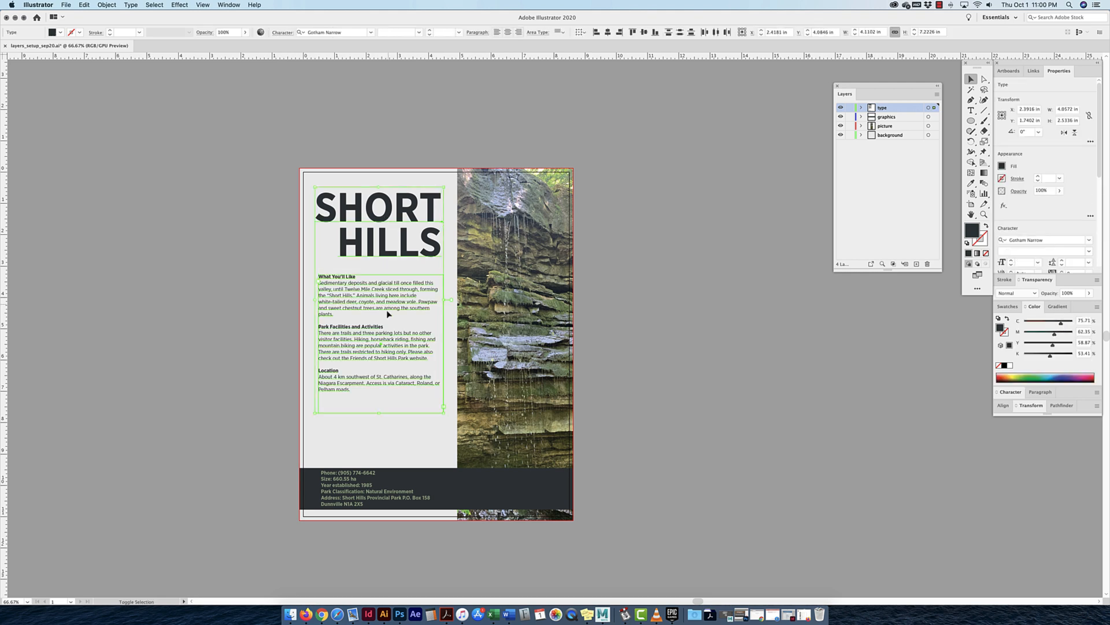
left_click(350, 486, "shift")
scroll(347, 484, "right", 1)
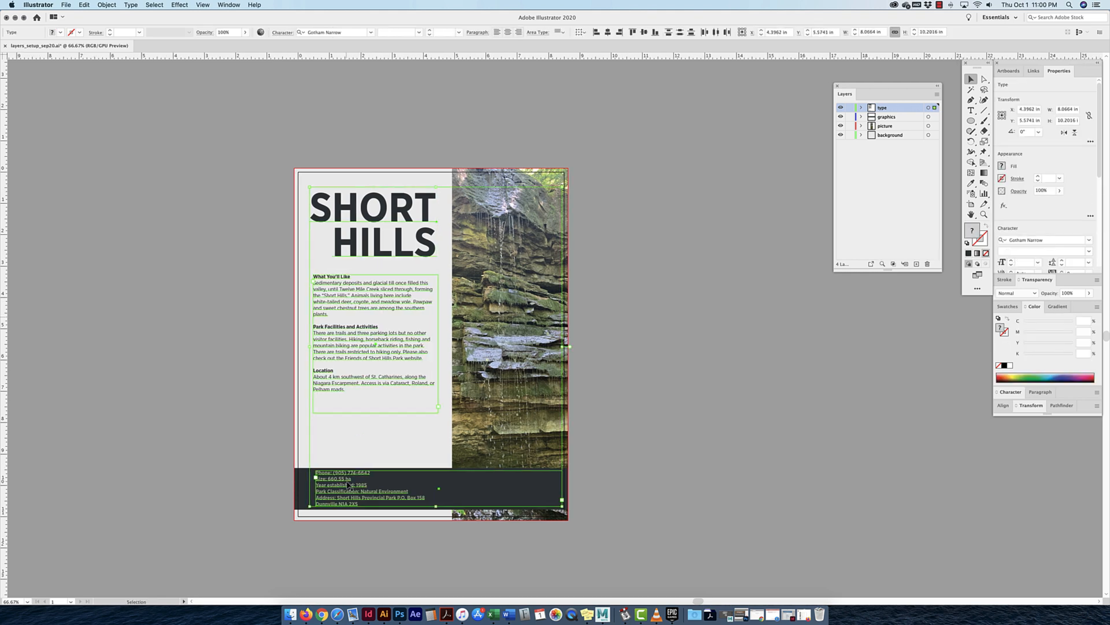
scroll(348, 484, "right", 2)
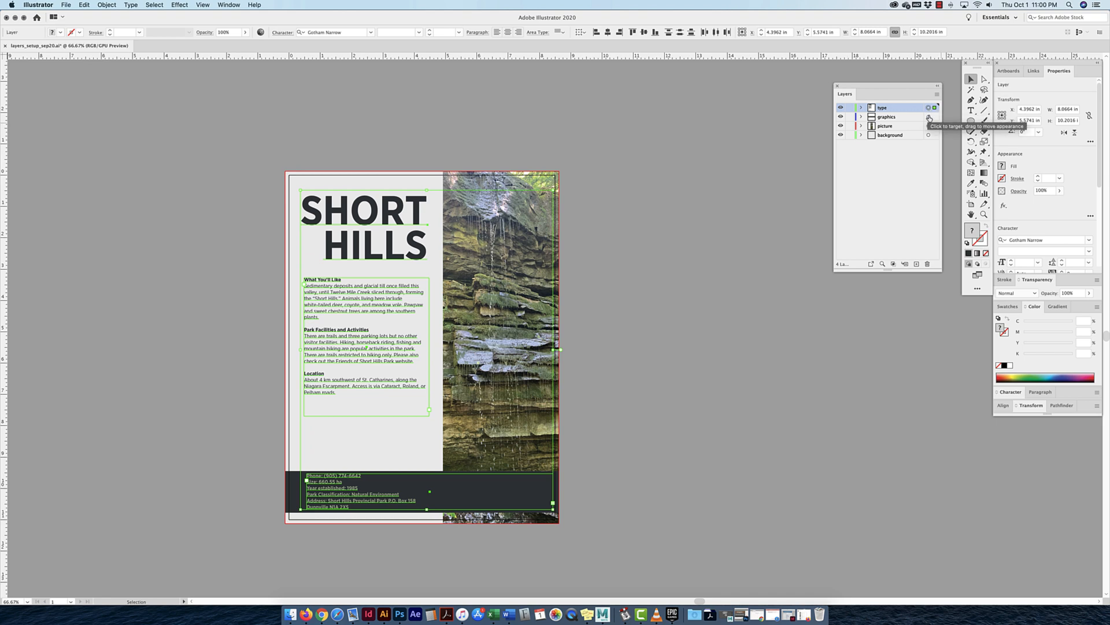
Target the graphics, picture and background layers in turn to select the artwork each one contains
left_click(930, 117)
left_click(929, 125)
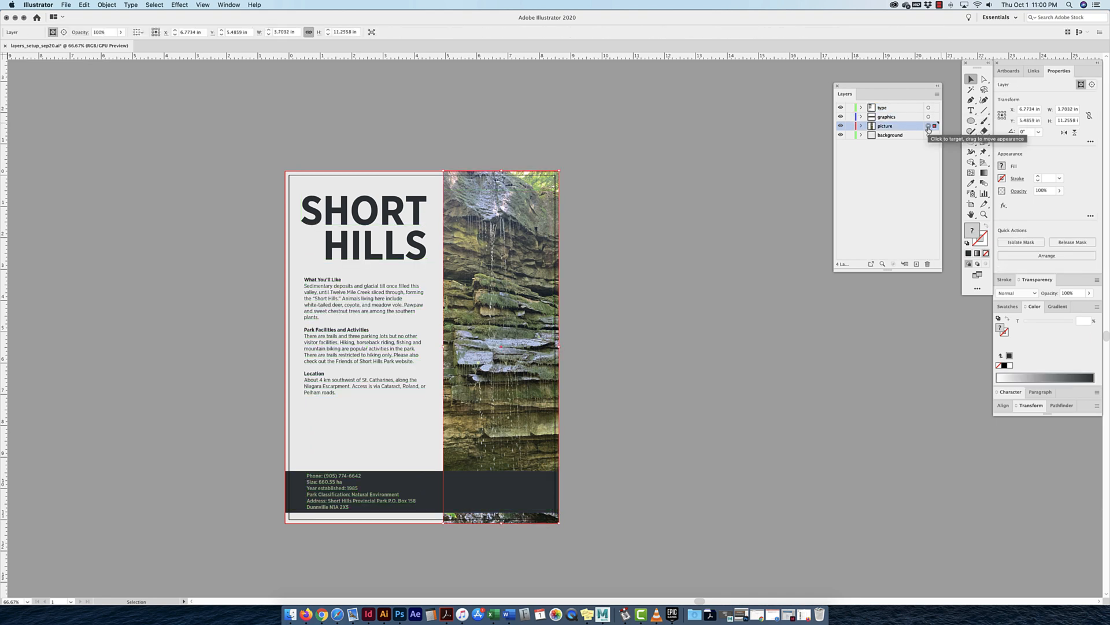
left_click(928, 135)
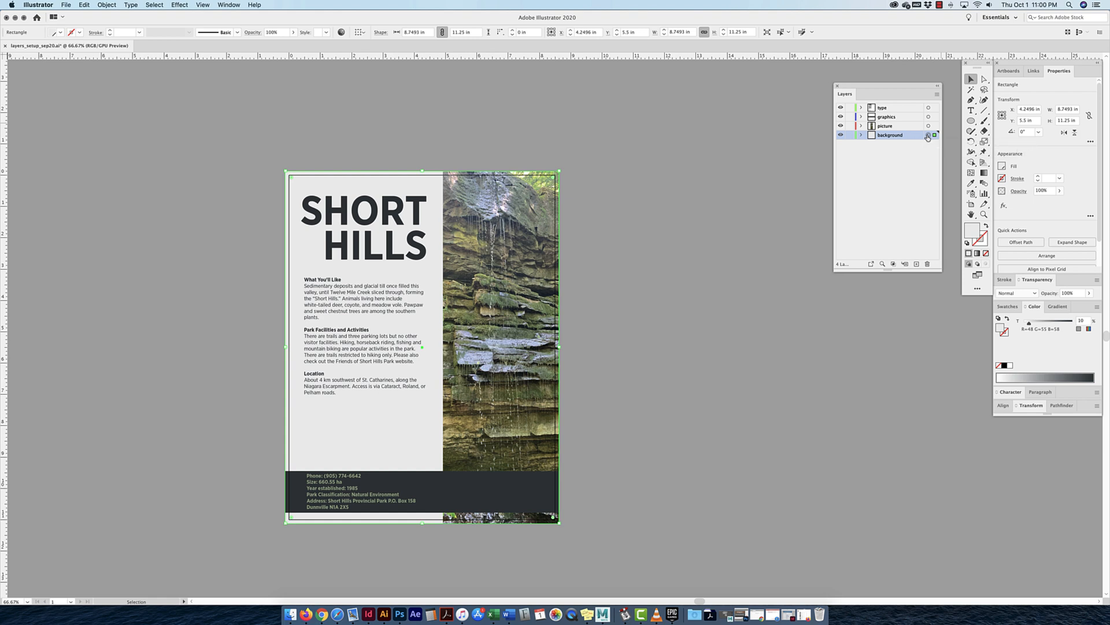
left_click(908, 149)
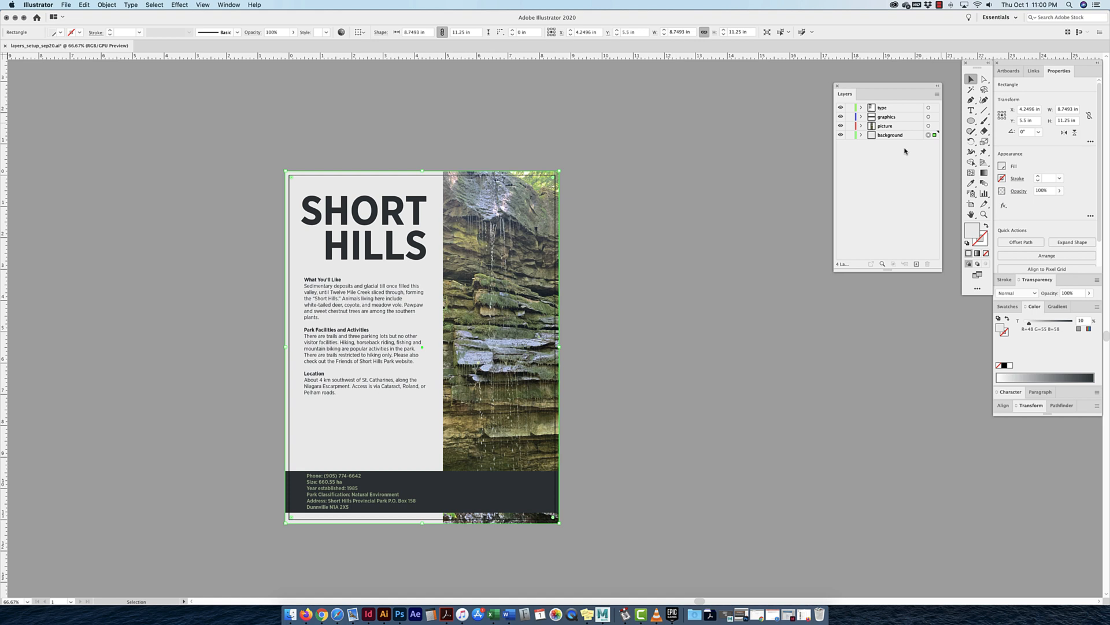
Switch the picture, graphics, type and background layers one at a time to outline view and back to preview
left_click(842, 126)
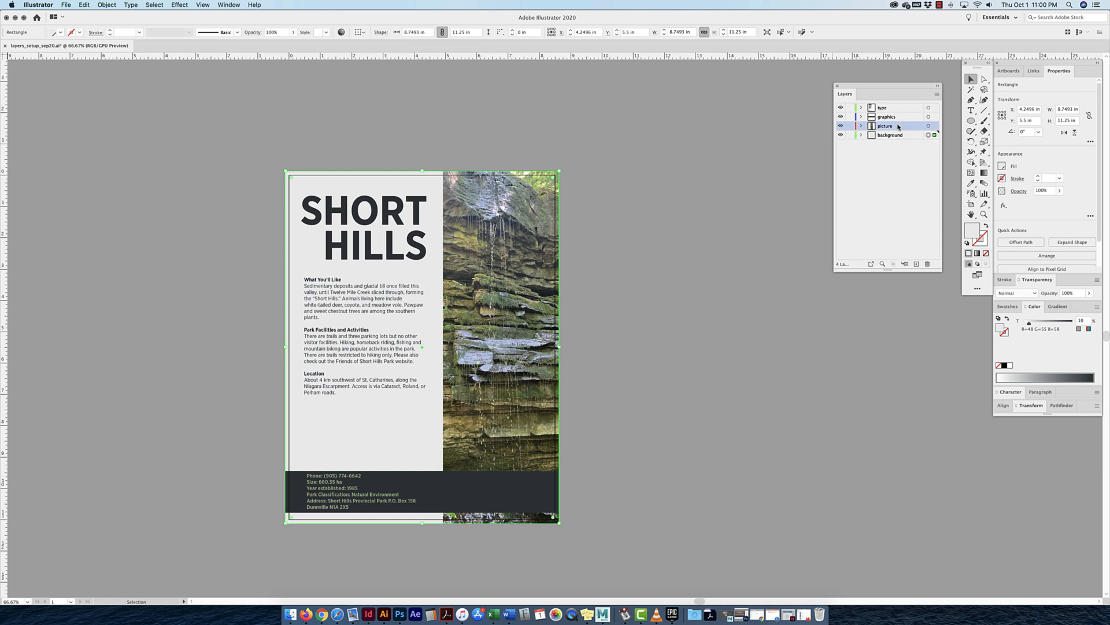
left_click(842, 126, "super")
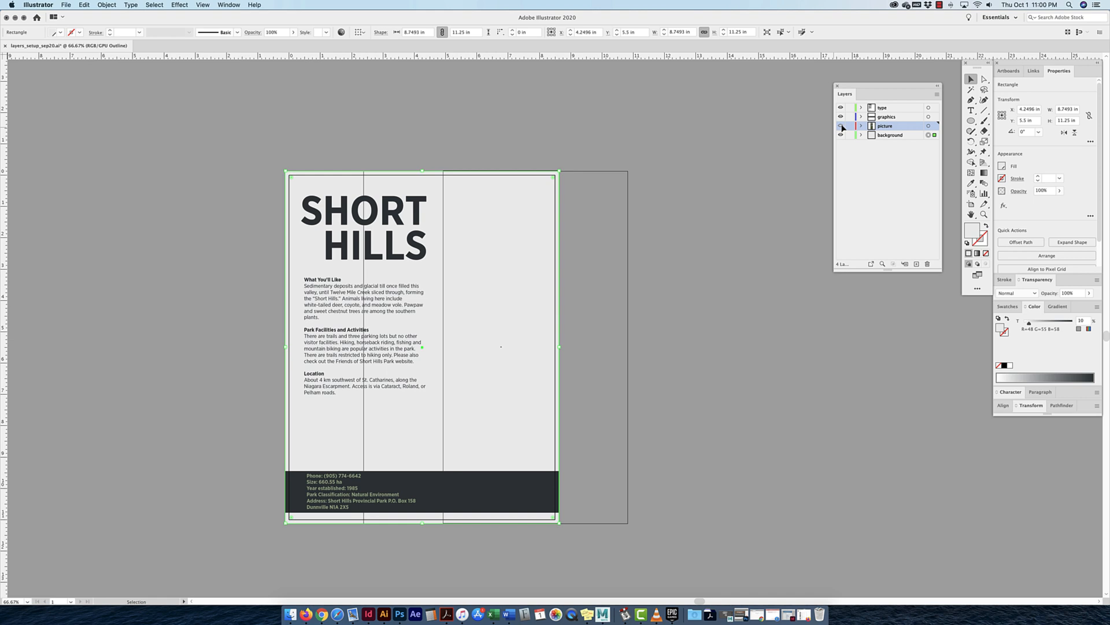
left_click(842, 126, "super")
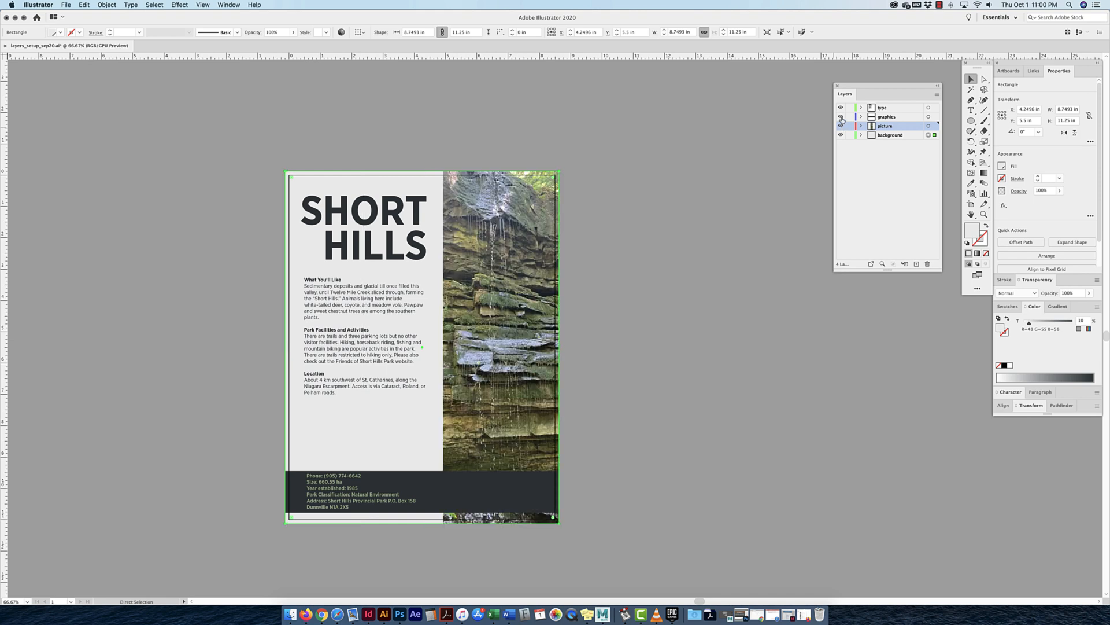
left_click(841, 117, "super")
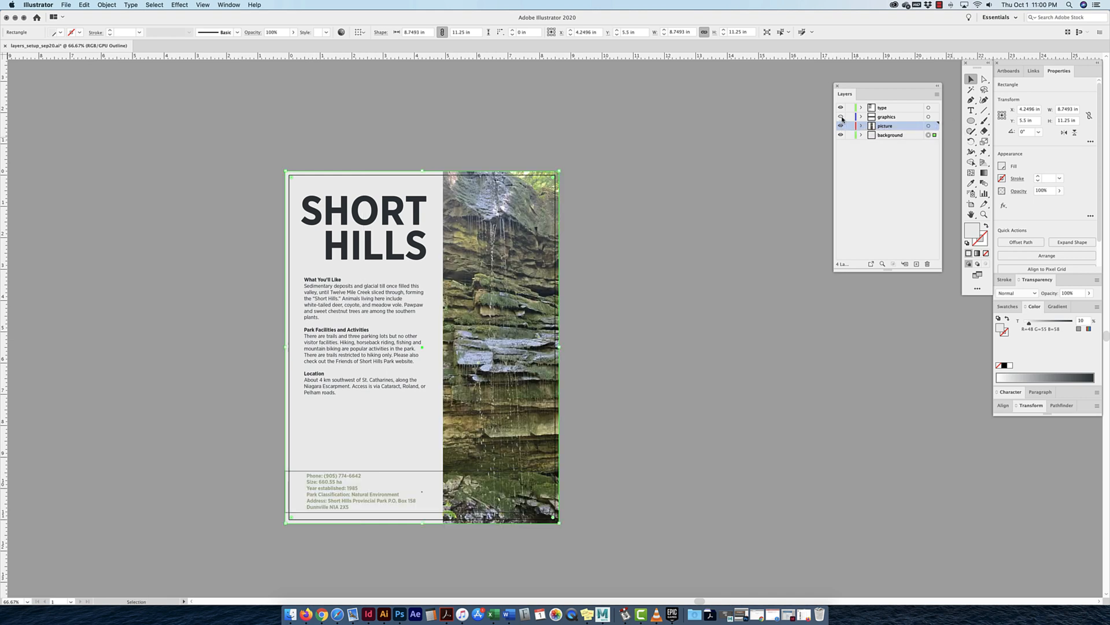
left_click(842, 117, "super")
left_click(841, 108, "super")
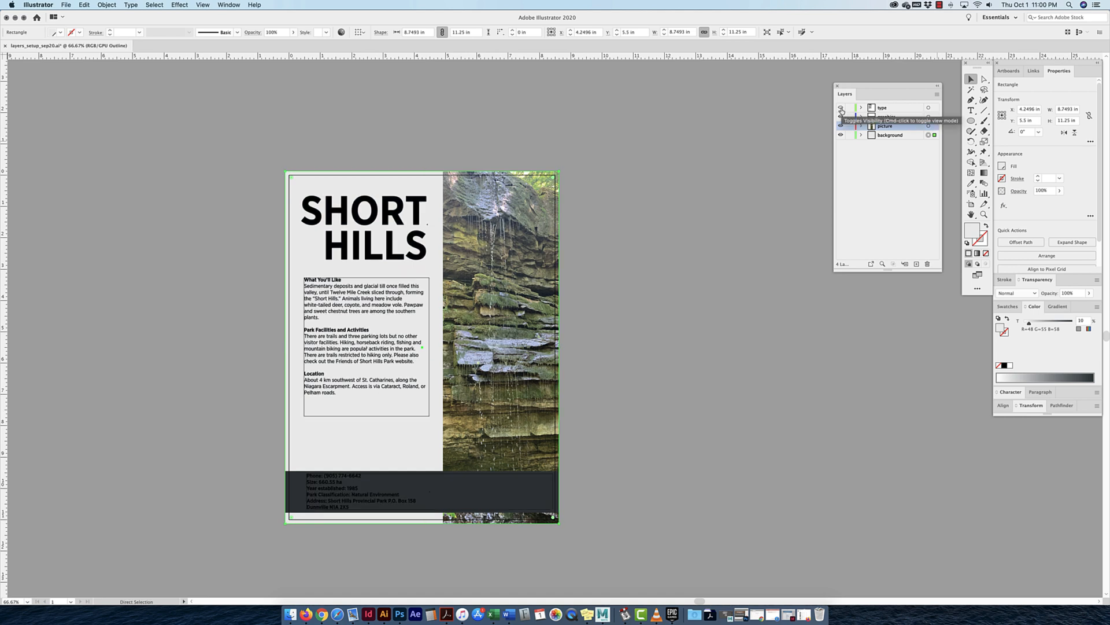
left_click(841, 109, "super")
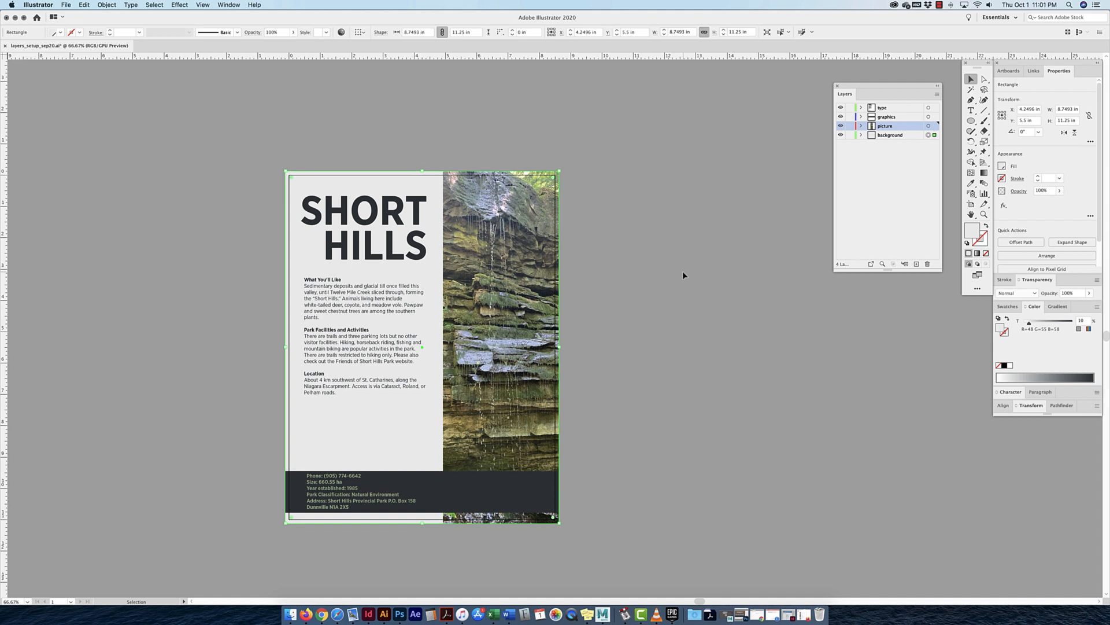
scroll(682, 274, "left", 2)
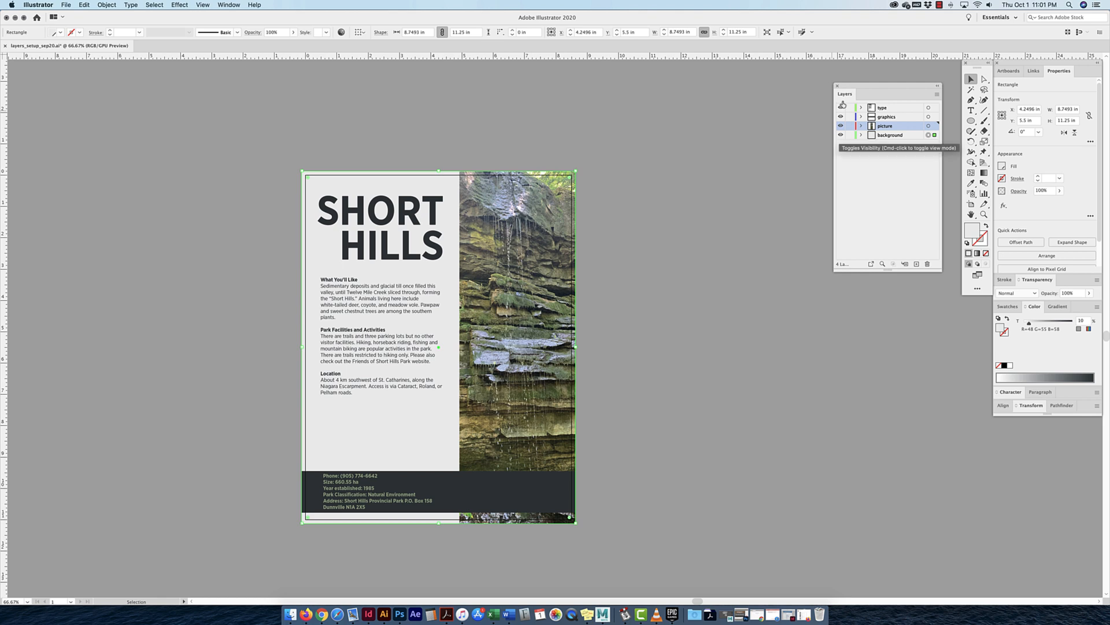
left_click(840, 136)
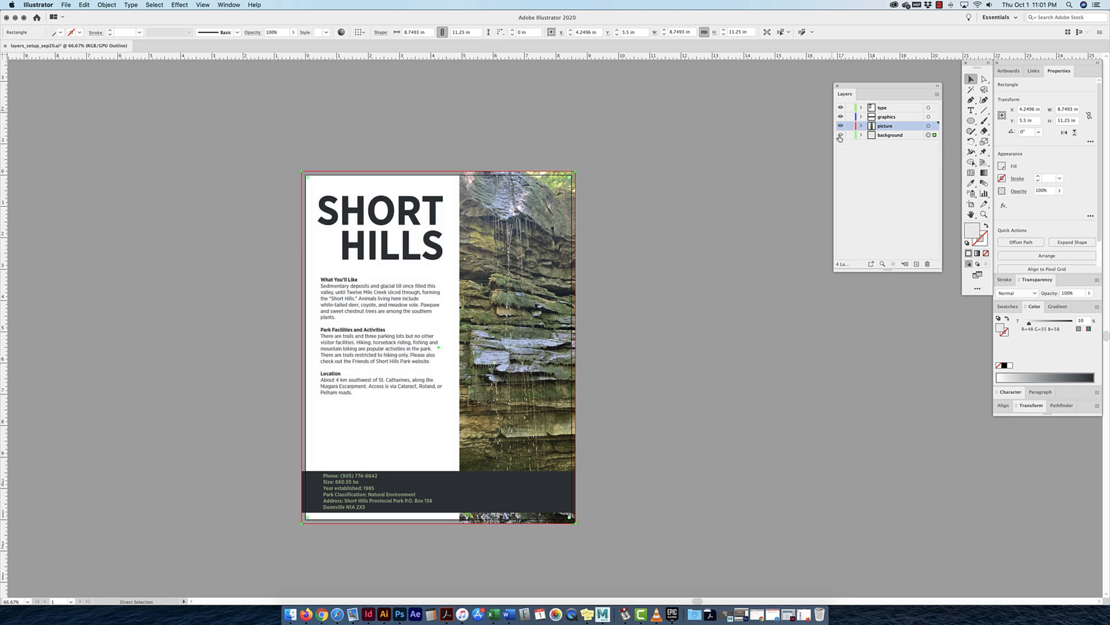
left_click(840, 136)
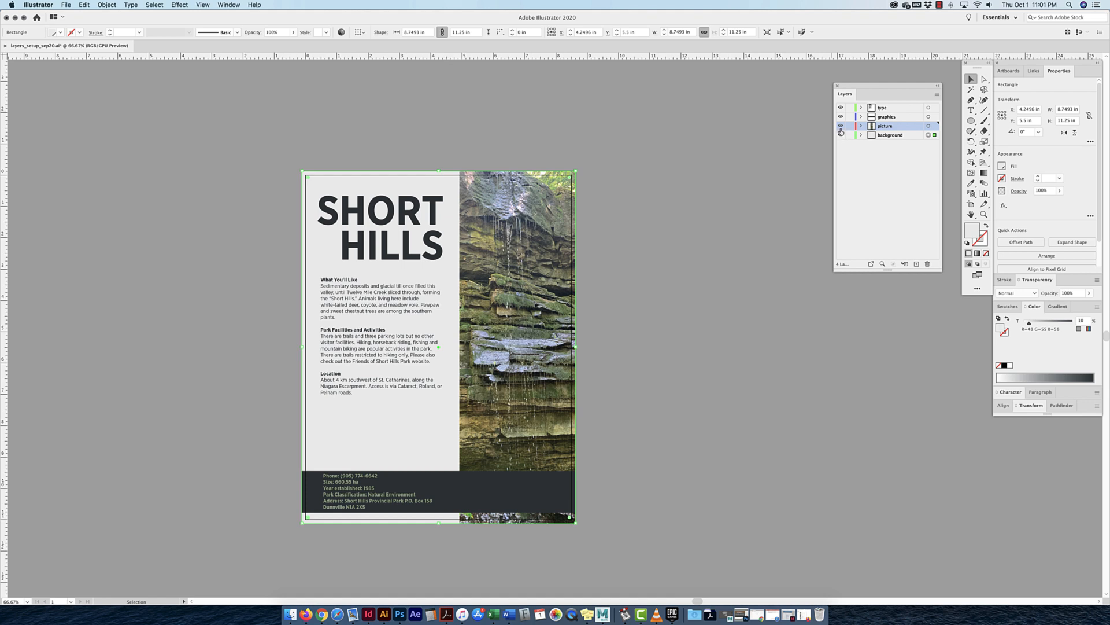
Isolate the picture, graphics and type layers in turn by hiding all other layers, and show every layer again
left_click(841, 127, "alt")
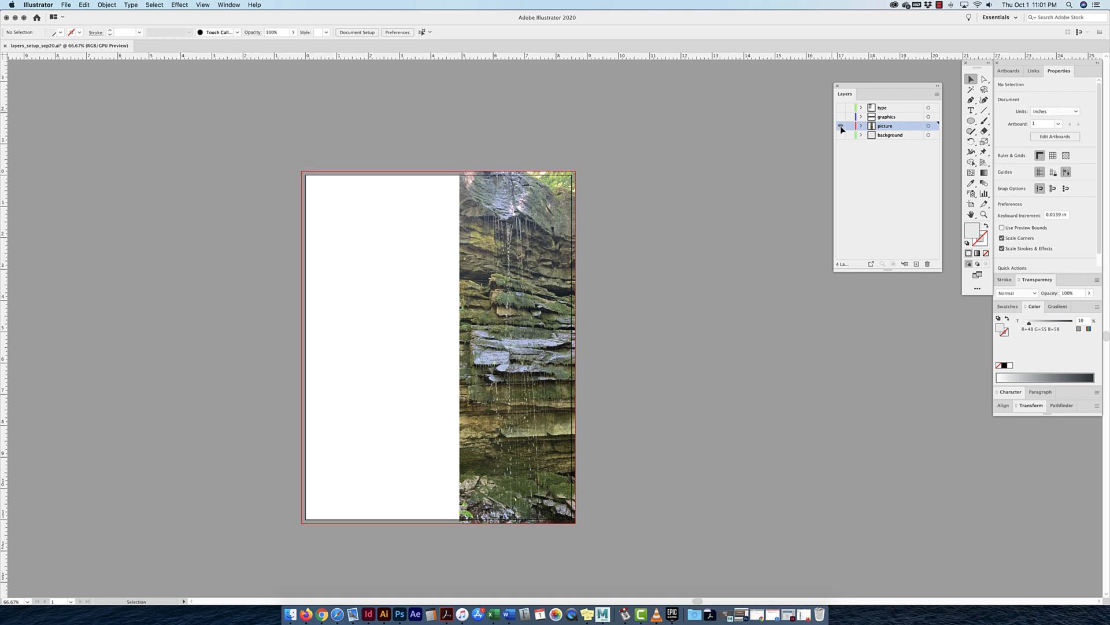
left_click(841, 126, "alt")
left_click(841, 126, "alt")
left_click(841, 126, "alt")
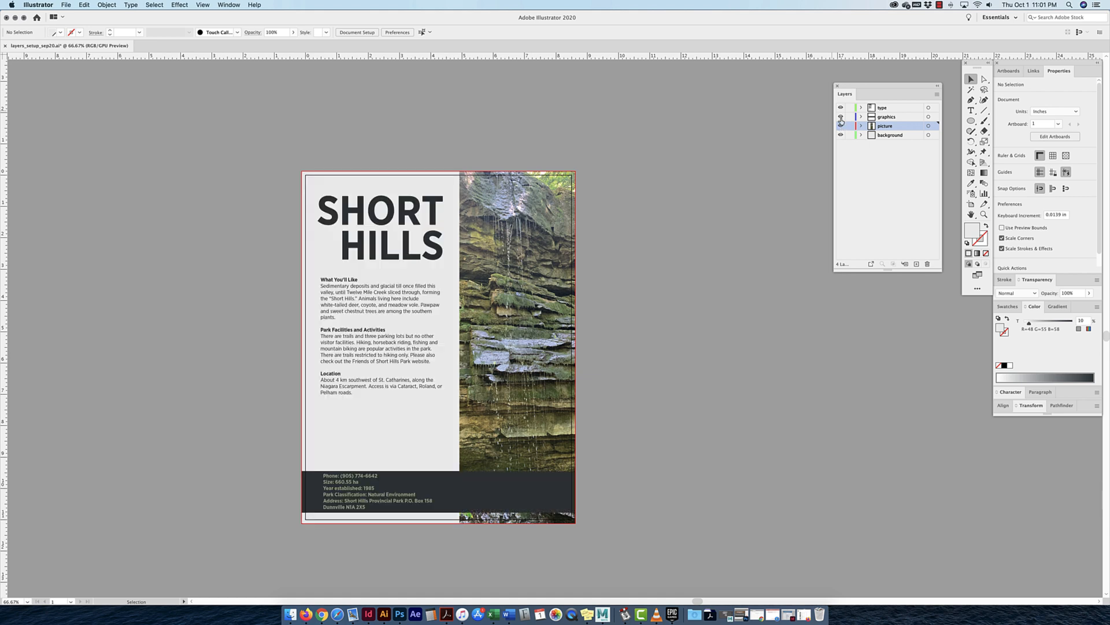
left_click(840, 117, "alt")
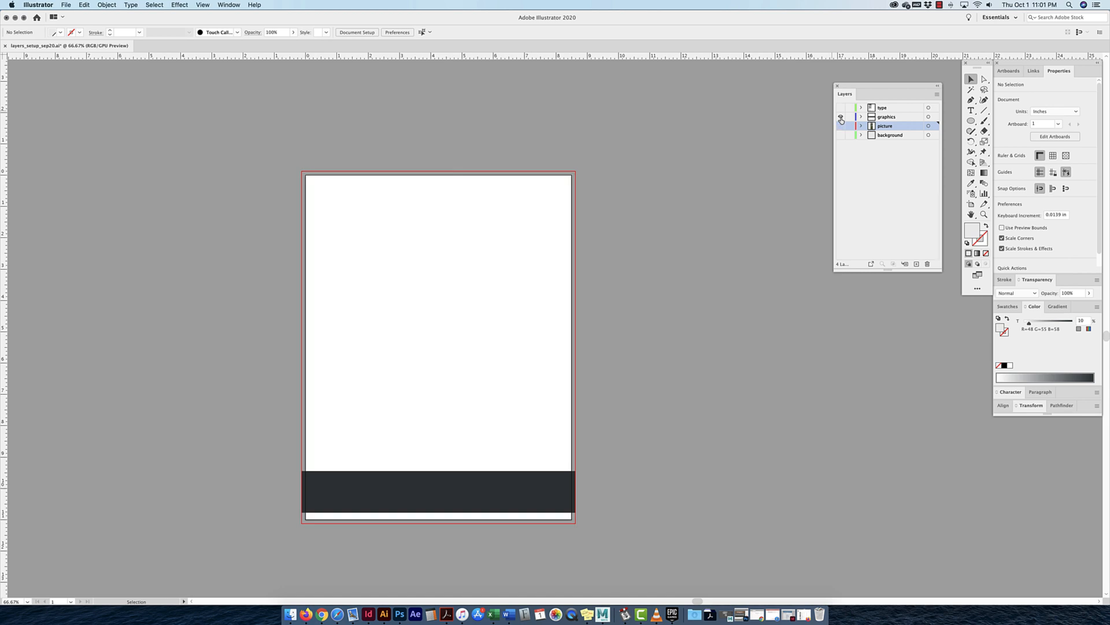
left_click(841, 117, "alt")
left_click(840, 107, "alt")
left_click(841, 107, "alt")
Toggle only the type layer's visibility off and on, leaving it shown
left_click(841, 108)
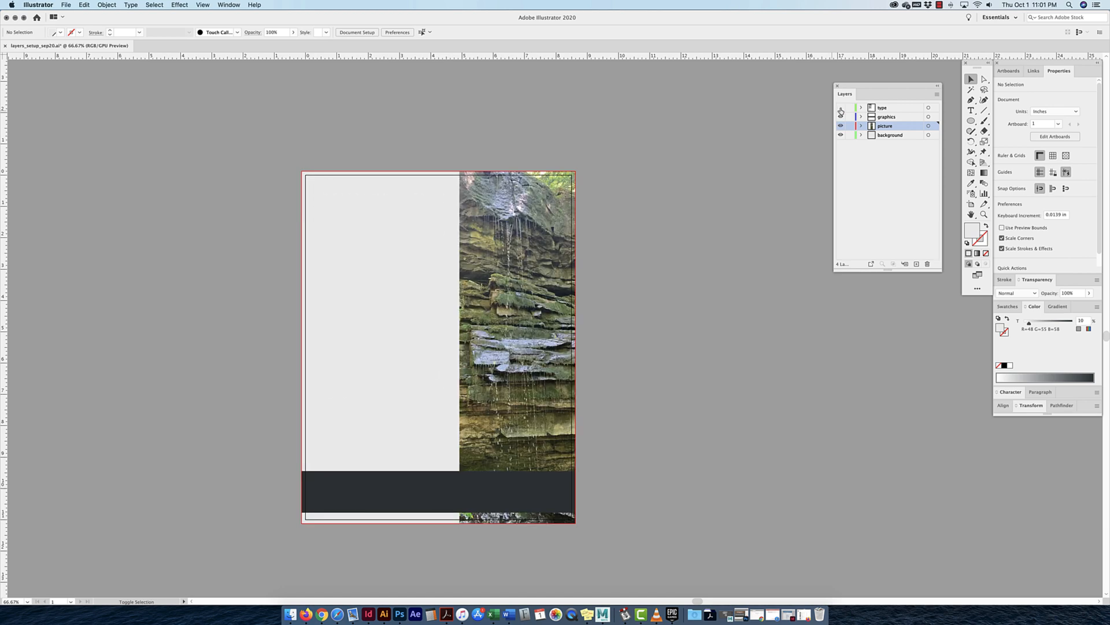
left_click(841, 108)
left_click(840, 108)
left_click(841, 108)
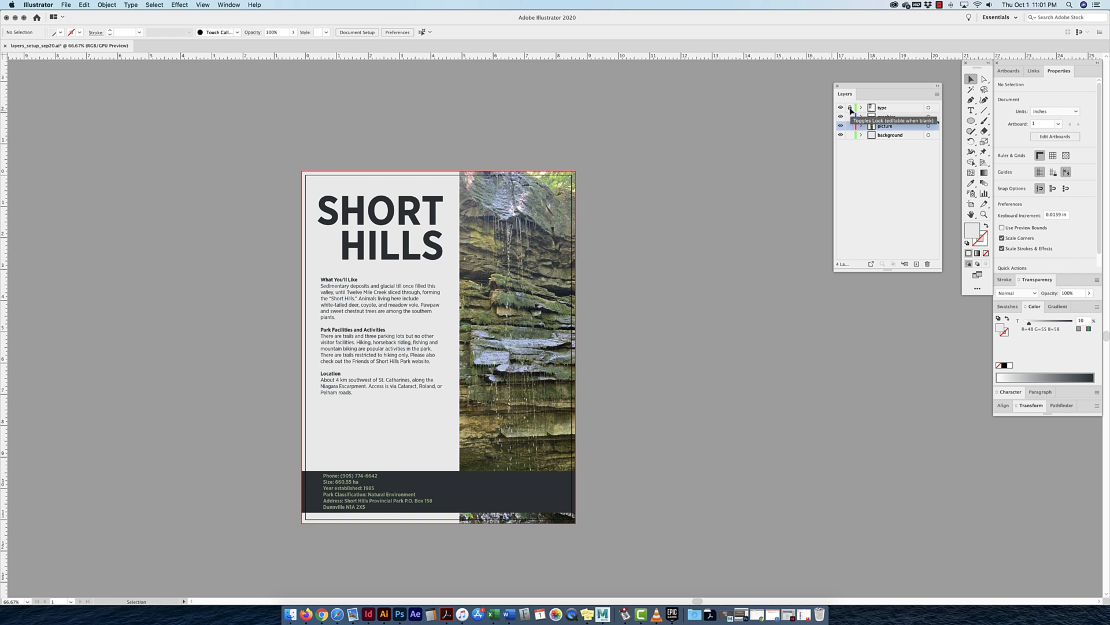
Lock every layer except type, and unlock the graphics, picture and background layers together
left_click(850, 108, "alt")
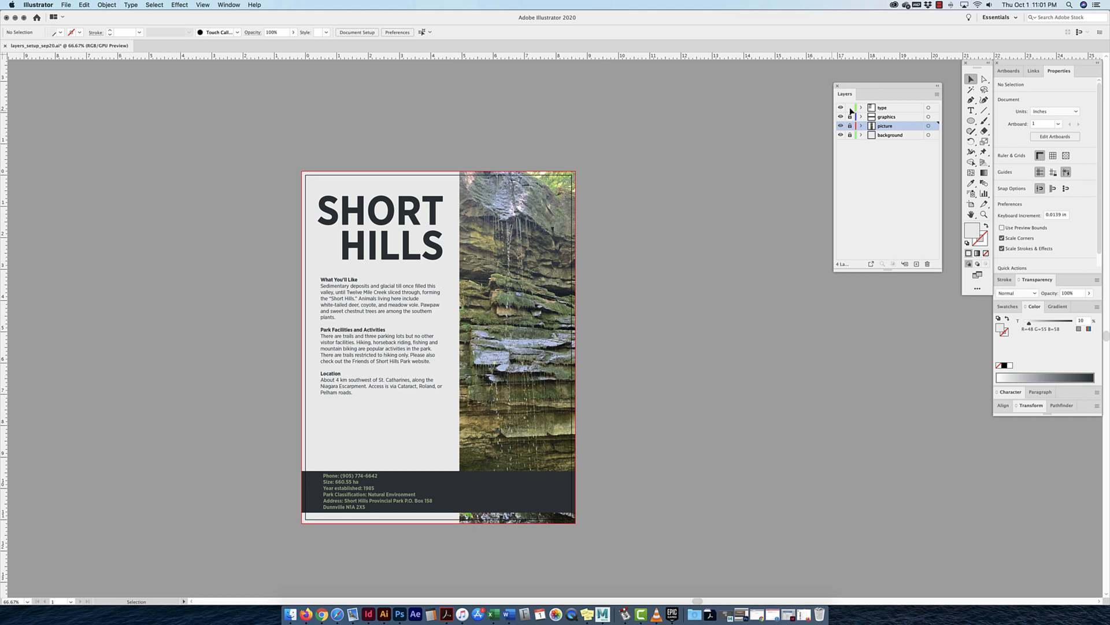
left_click(850, 111, "alt")
left_click(851, 111, "alt")
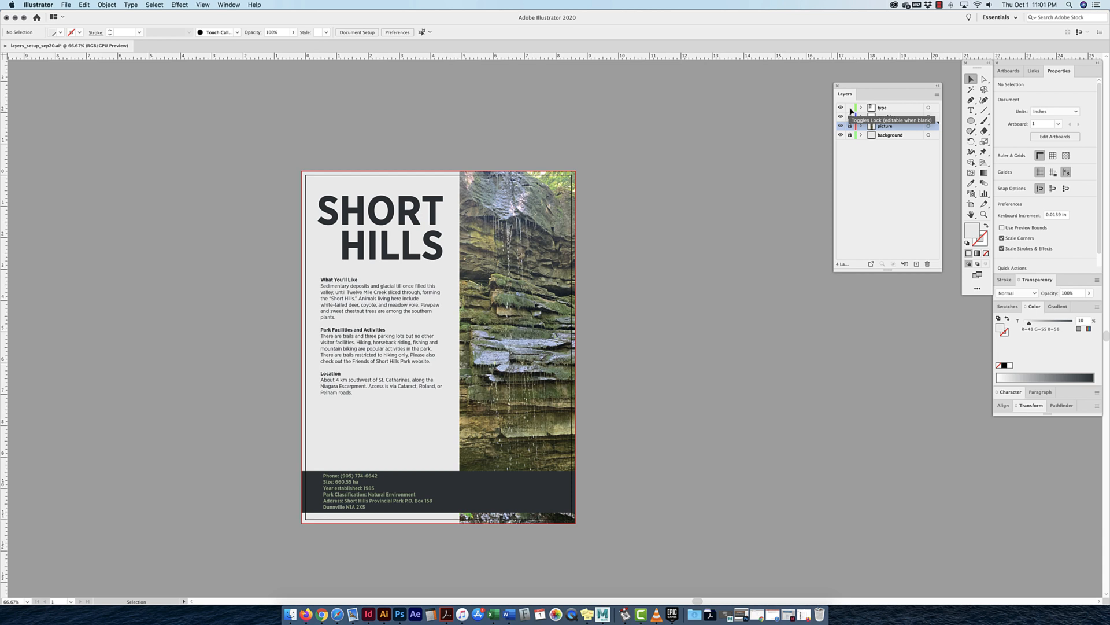
left_click(851, 108)
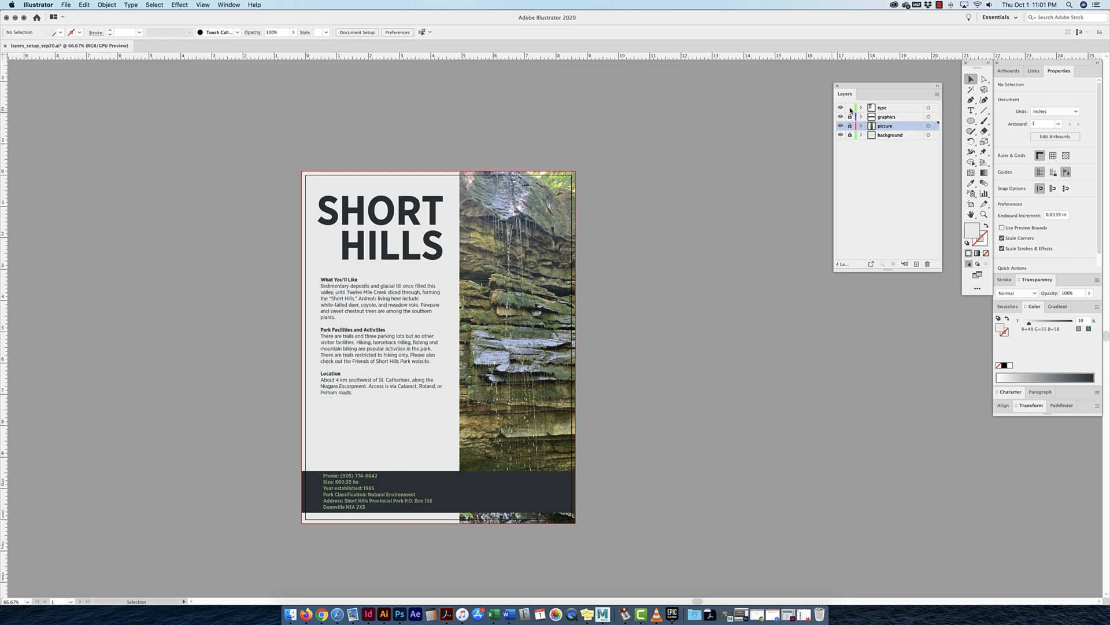
mouse_move(851, 133)
left_mouse_down()
mouse_move(850, 110)
mouse_move(850, 136)
left_mouse_up()
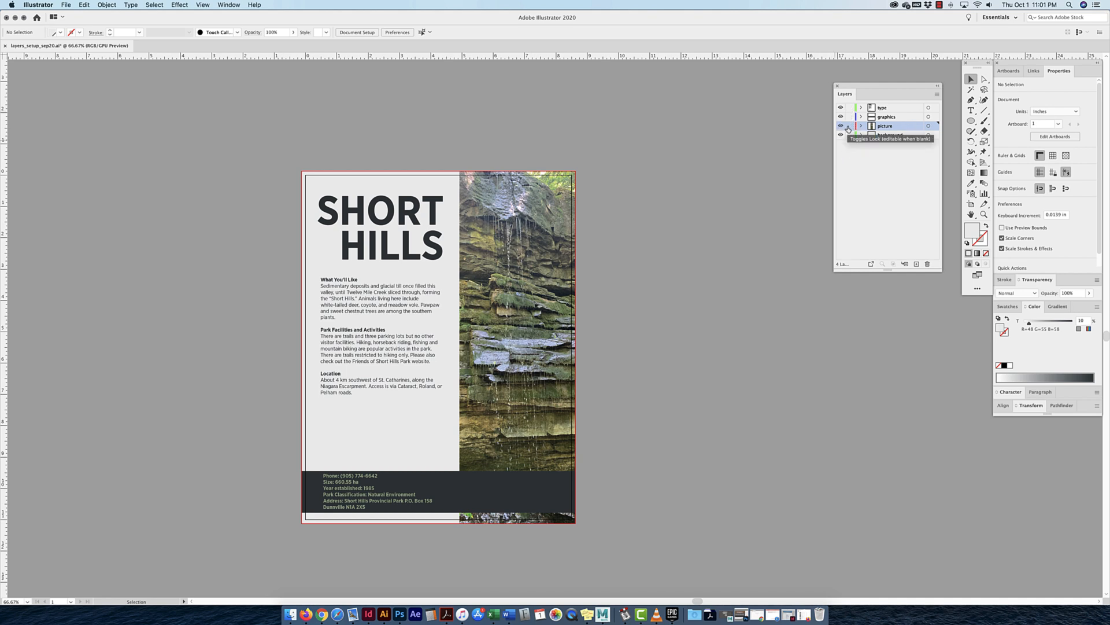
Lock every layer except picture, and unlock the graphics, type and background layers one by one
left_click(849, 126, "alt")
left_click(849, 127)
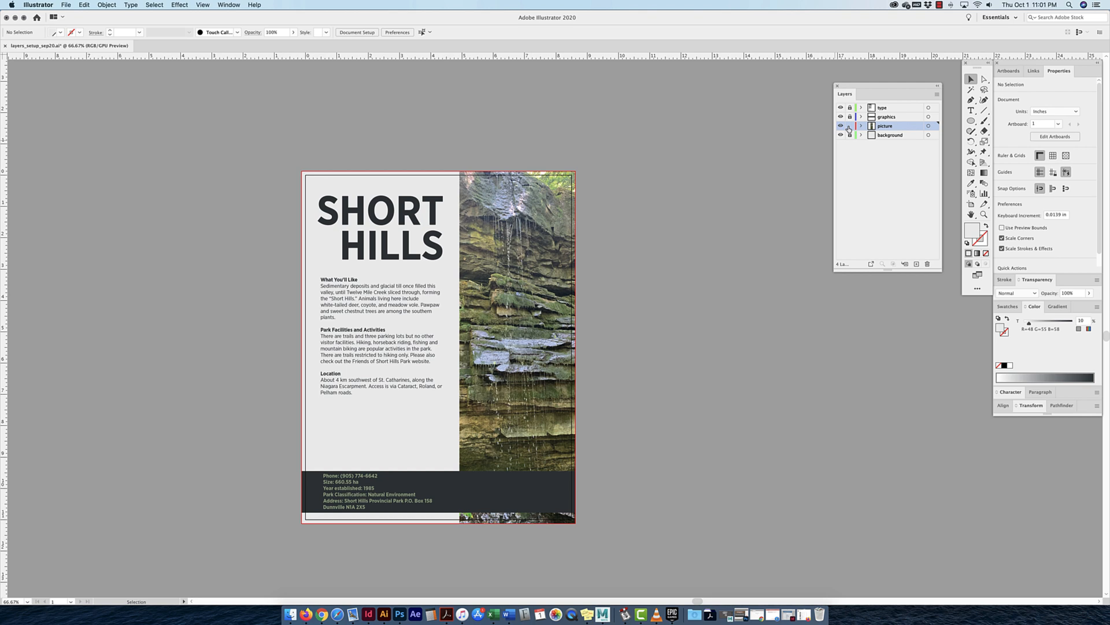
left_click(849, 118)
left_click(850, 109)
left_click(849, 142)
left_click(850, 135)
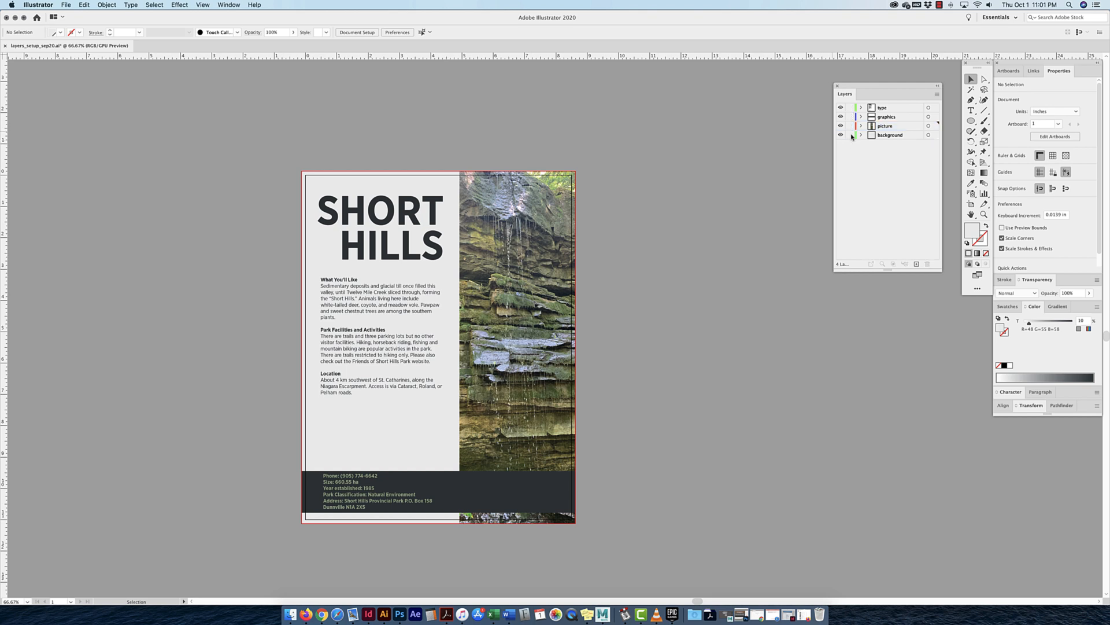
Duplicate the graphics layer, placing the copy beneath the background layer, and clear the layer highlight
left_click(895, 118)
left_click(937, 95)
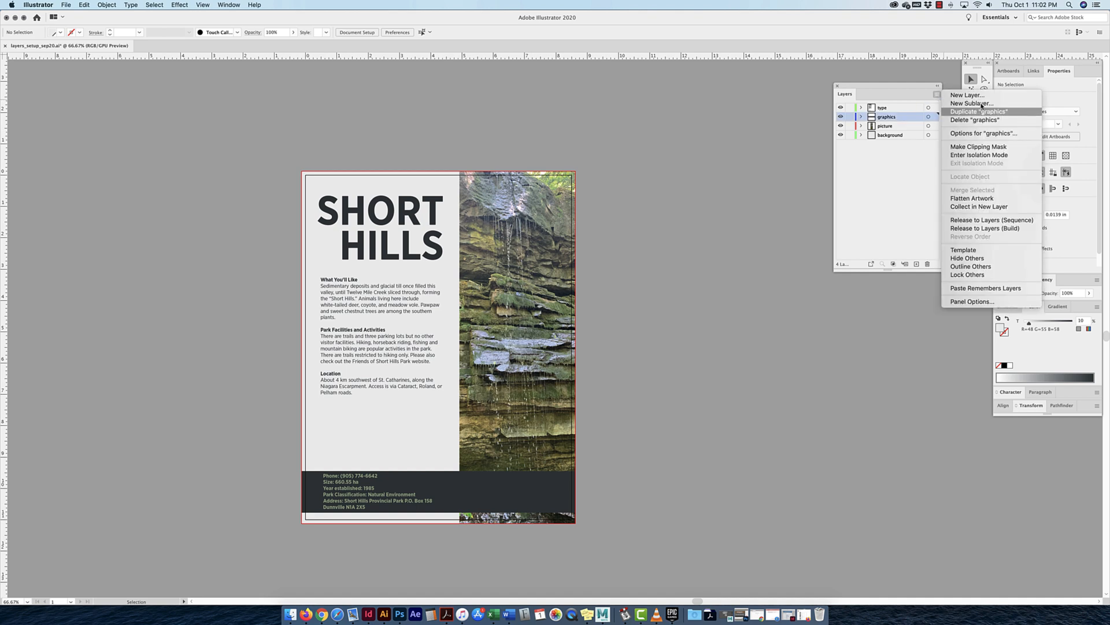
left_click(903, 118)
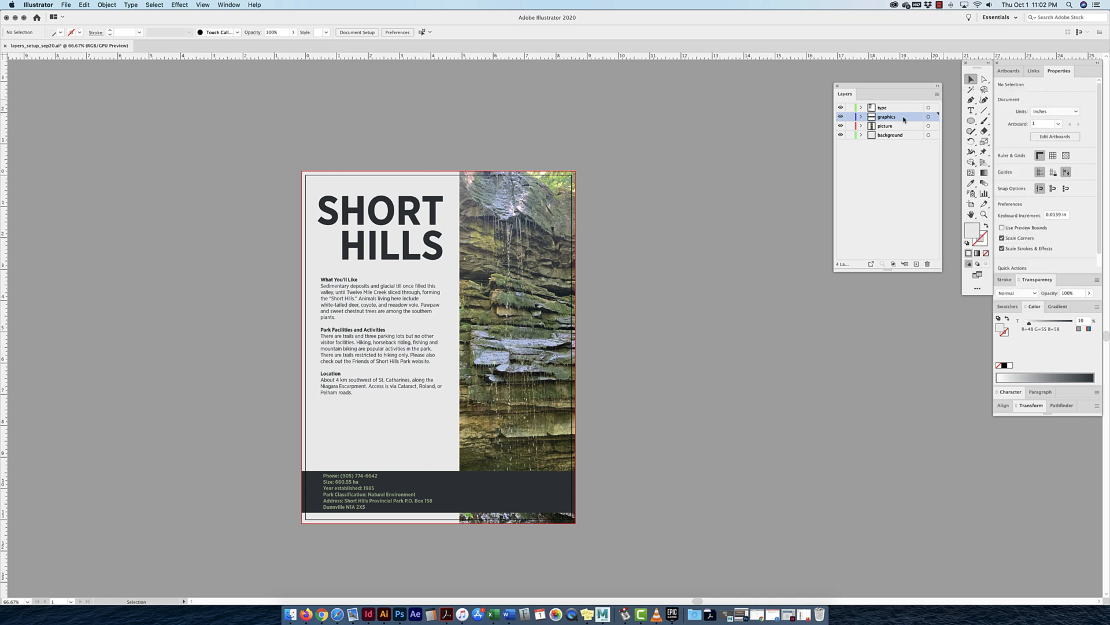
left_click_drag(904, 119, 894, 146)
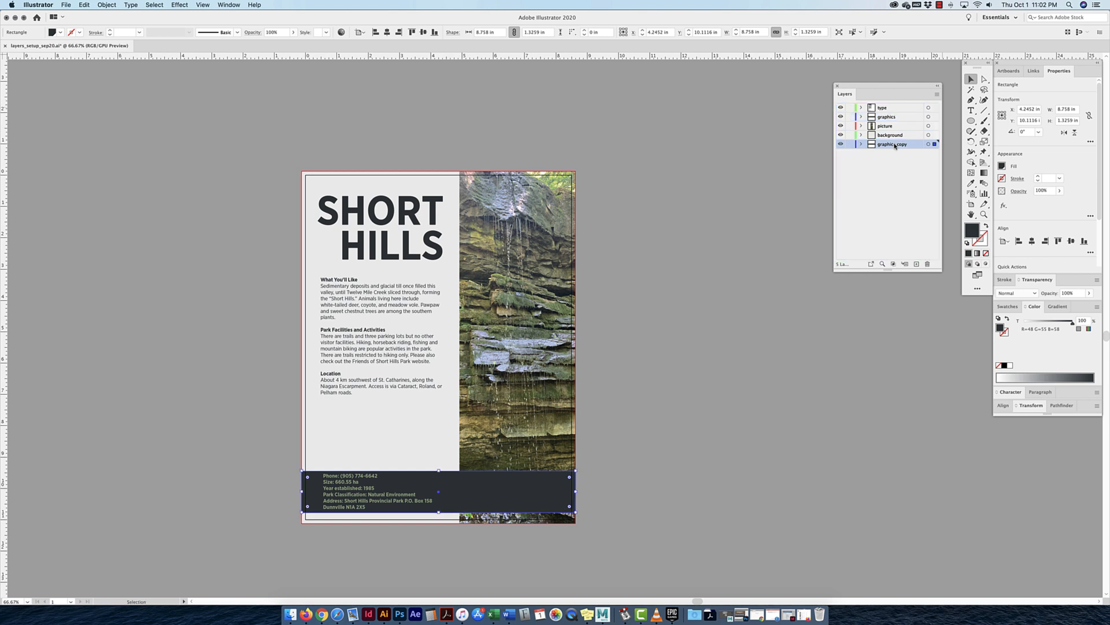
left_click(917, 166)
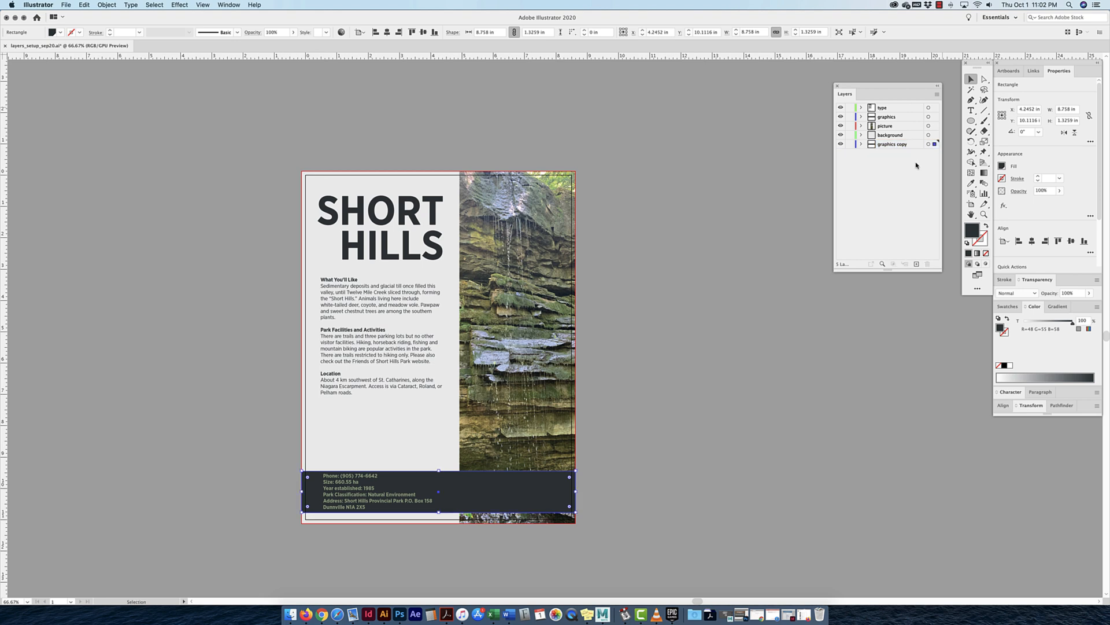
Delete the graphics copy layer
left_click(914, 144)
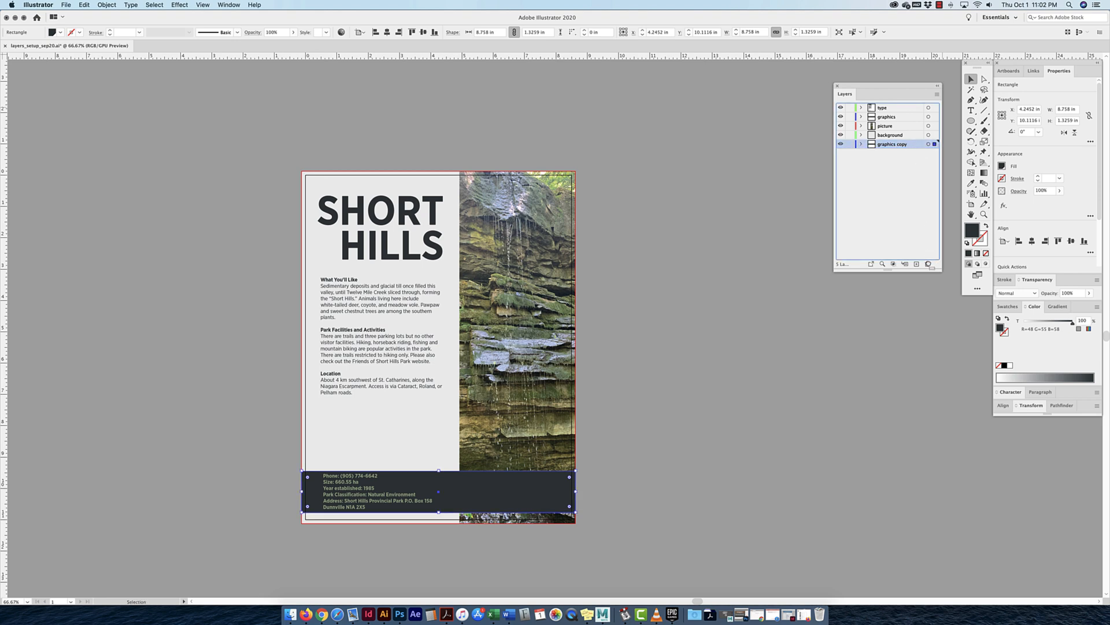
left_click(929, 264)
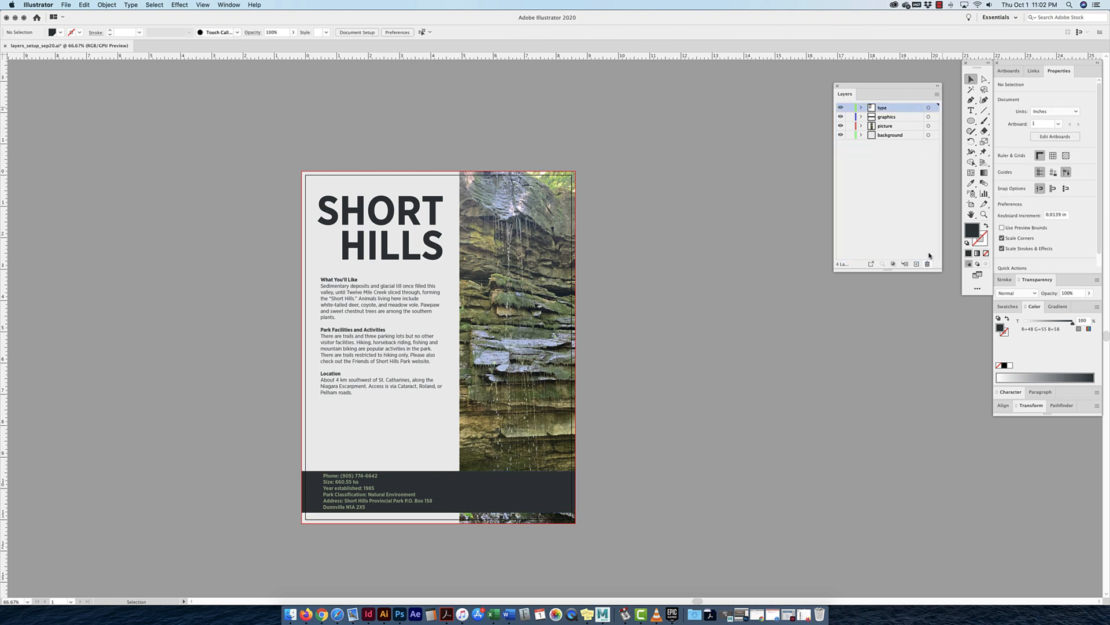
Review the layer options, then expand the picture layer to examine its clip group, clipping rectangle and linked image, and deselect
left_click(936, 95)
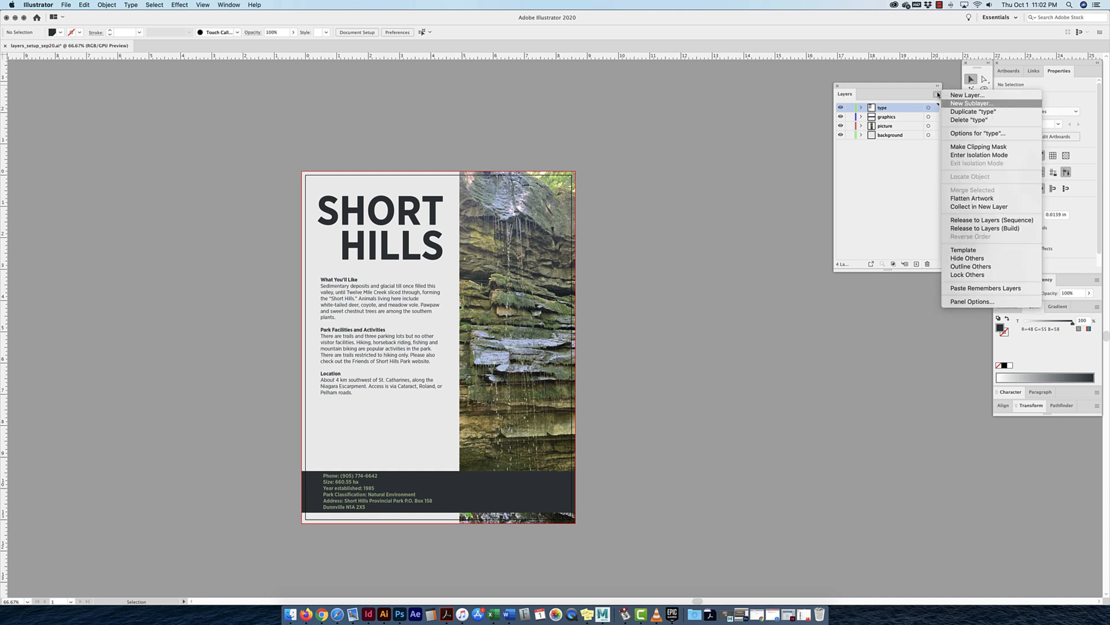
left_click(975, 151)
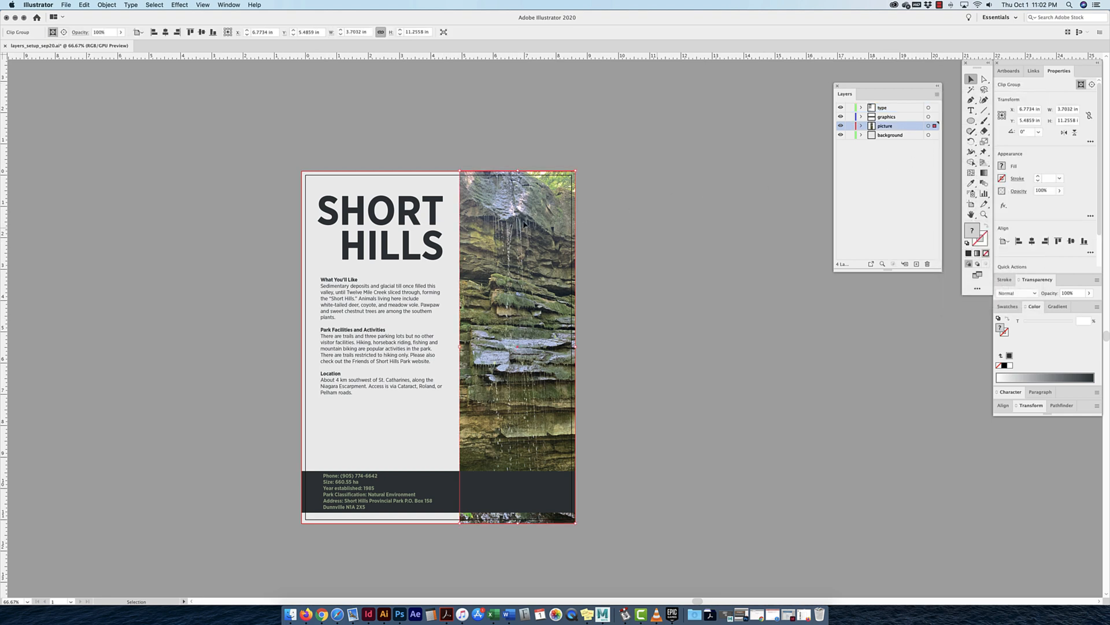
scroll(524, 224, "right", 1)
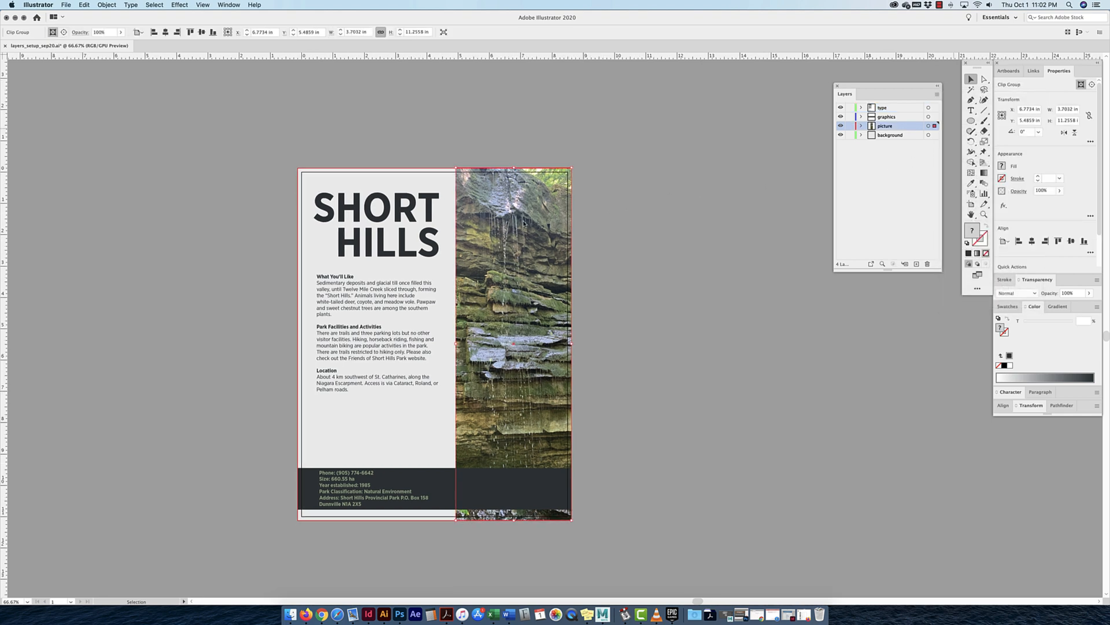
left_click(861, 126)
left_click(872, 136)
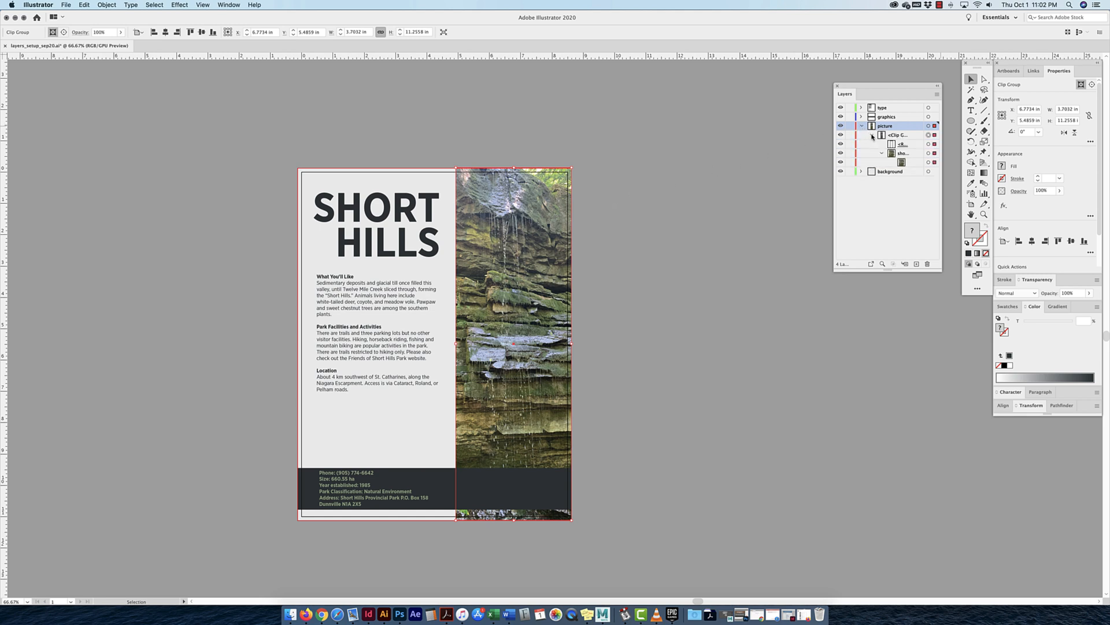
left_click(910, 154)
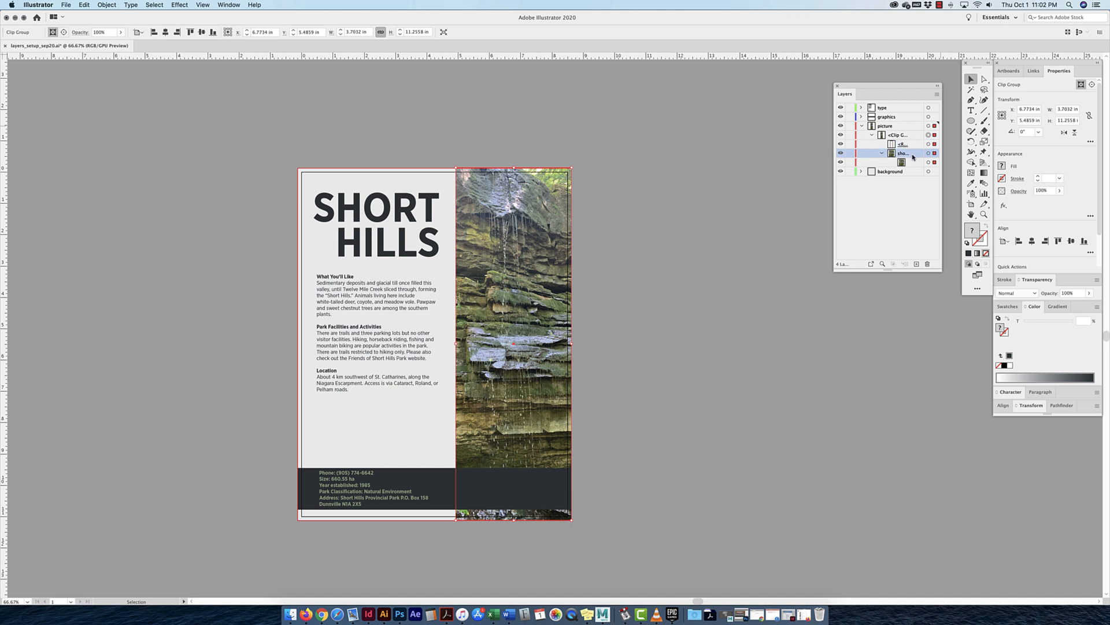
left_click(914, 163)
left_click(589, 260)
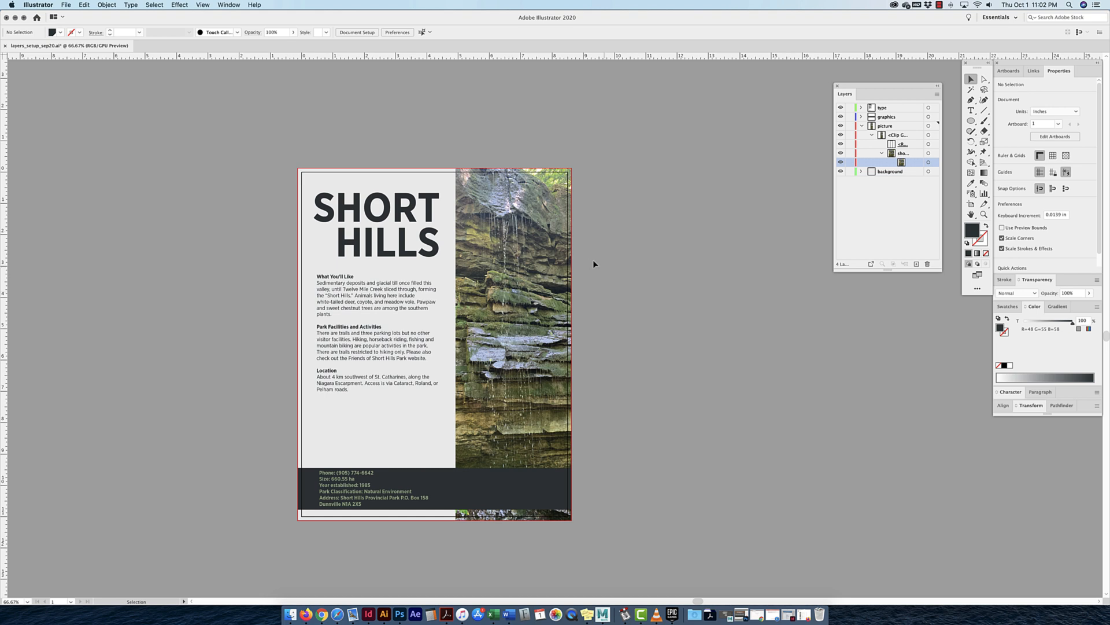
Isolate the waterfall picture's clip group and reposition the image inside its mask to about X 6.80 in, Y 5.47 in
left_click(522, 274)
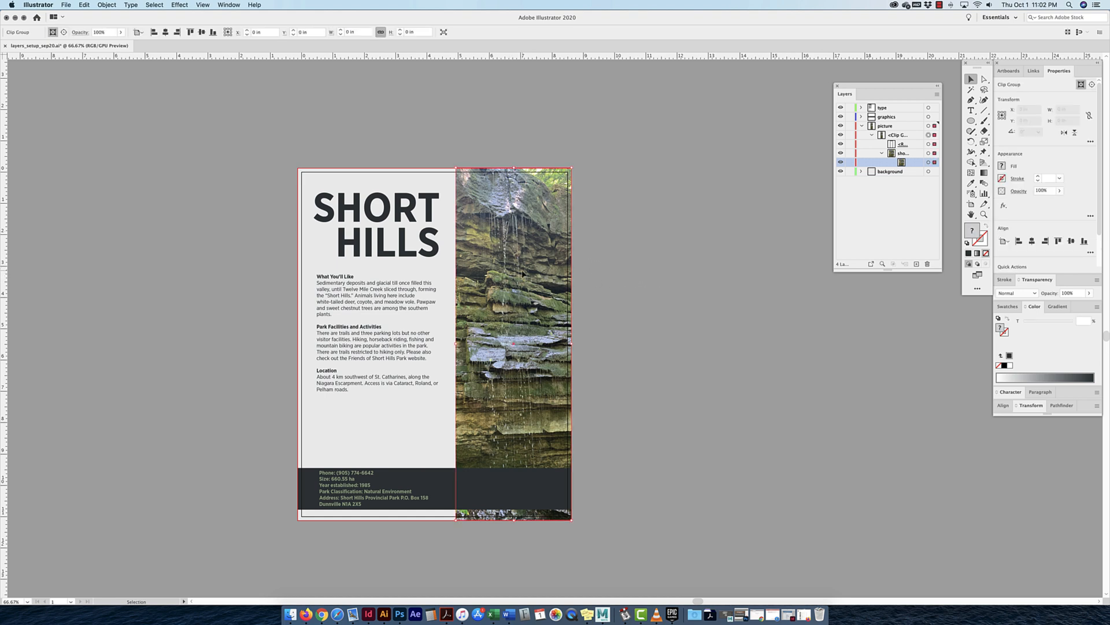
double_click(523, 274)
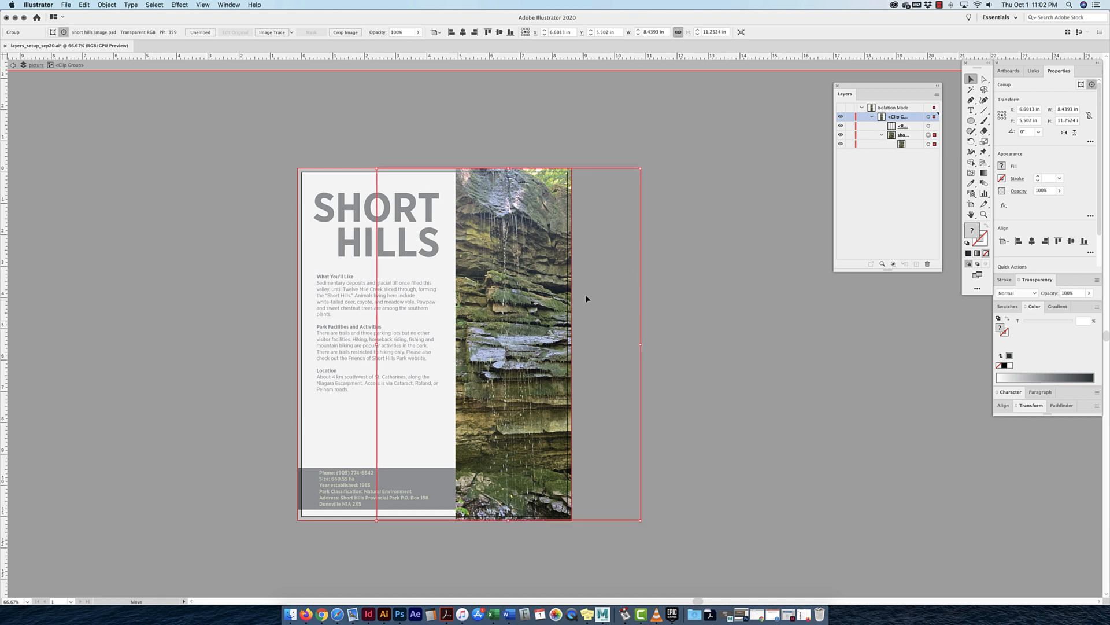
left_click_drag(585, 295, 607, 307)
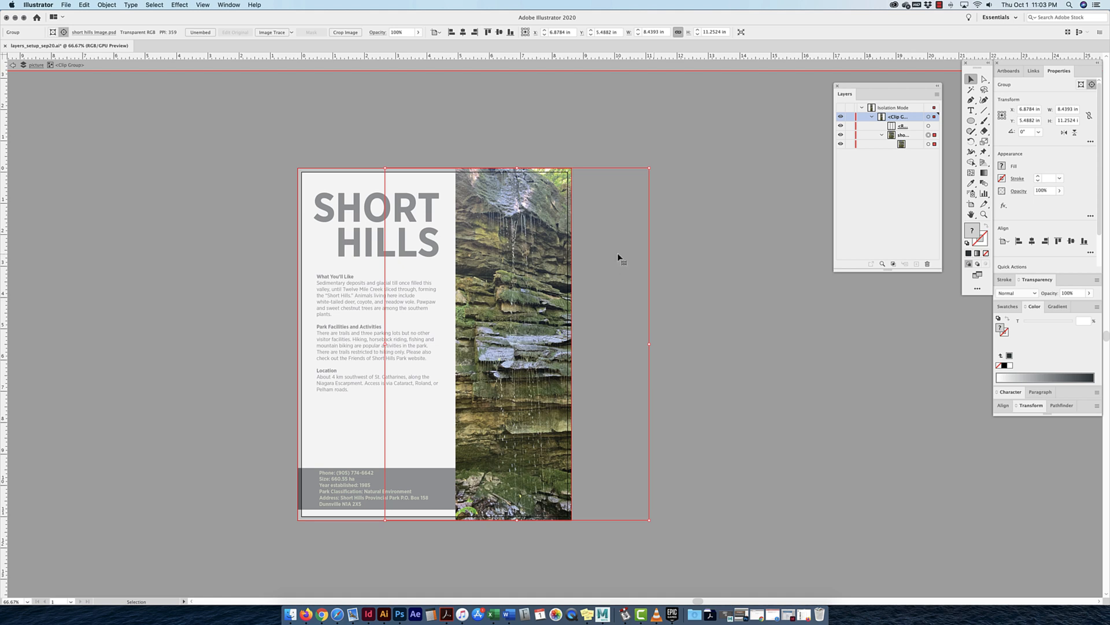
left_click_drag(618, 254, 615, 253)
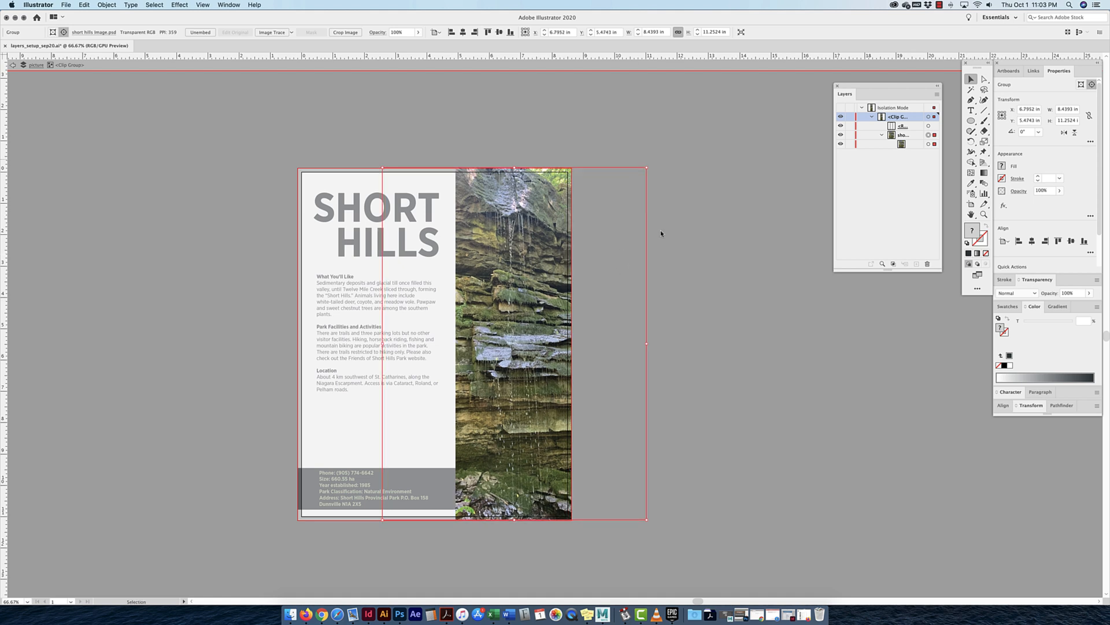
Exit isolation mode and deselect the waterfall image
left_click(937, 95)
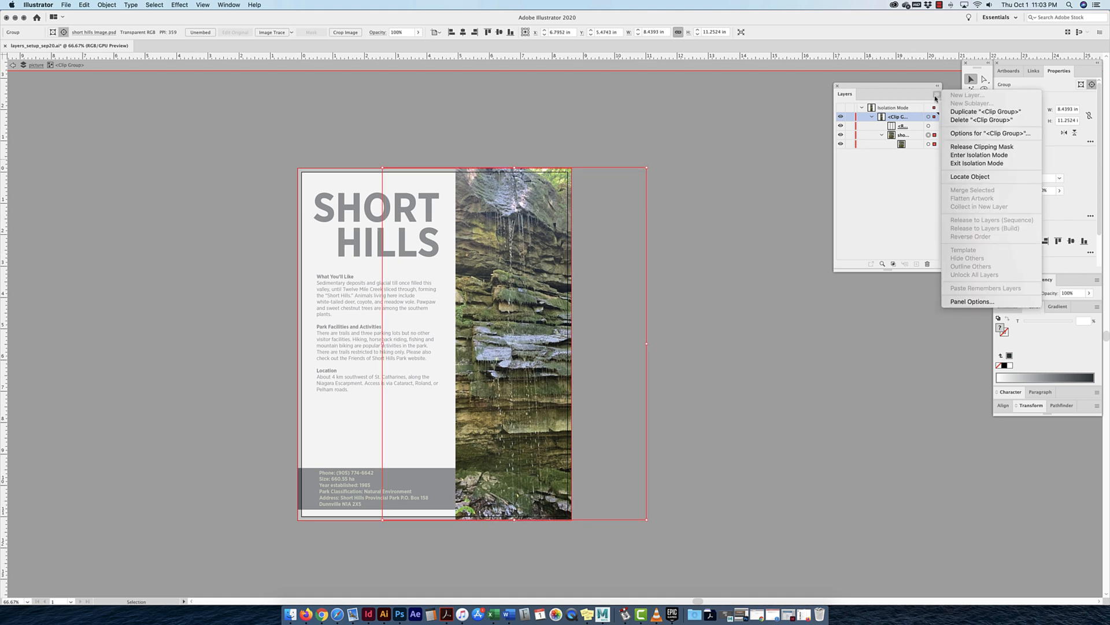
left_click(972, 164)
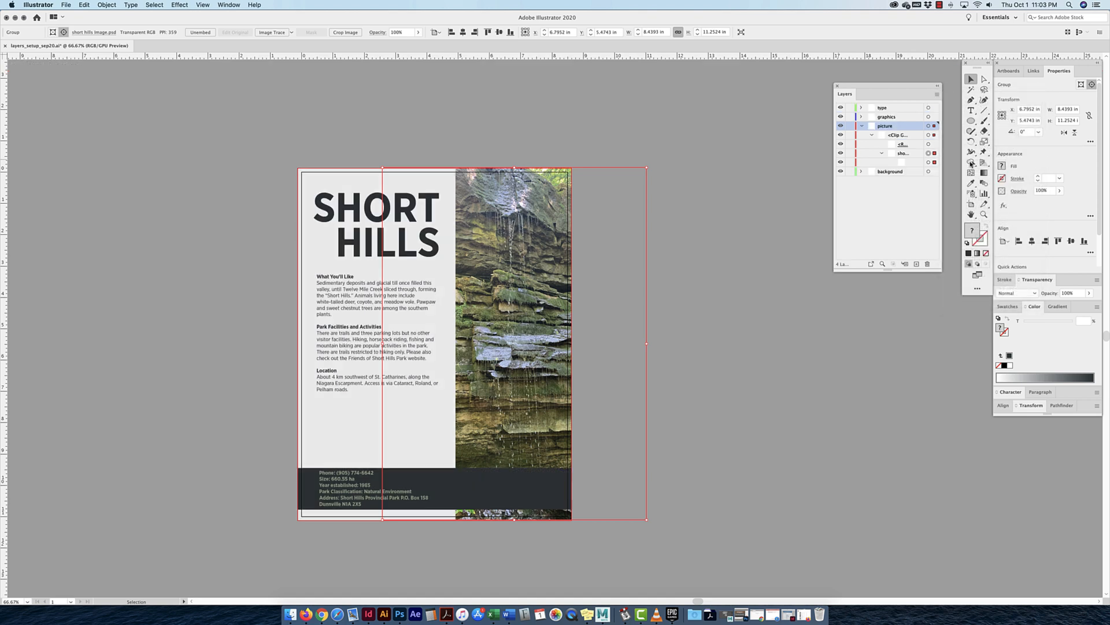
left_click(711, 179)
scroll(711, 180, "left", 1)
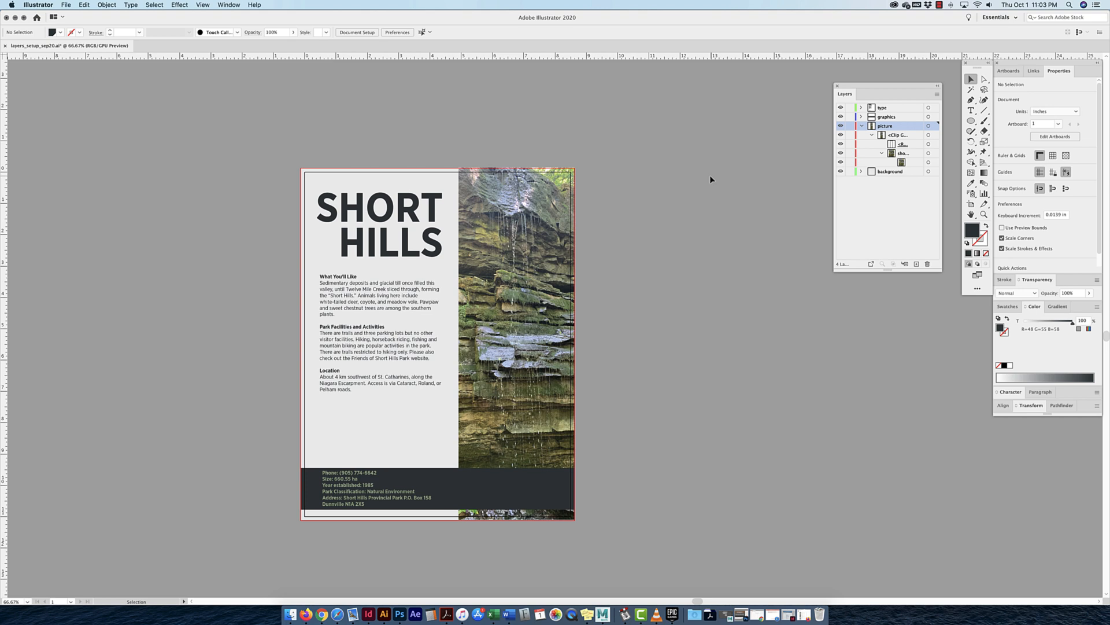
Collapse the picture layer, then expand the background, picture, graphics and type layers to examine their contents
left_click(862, 126)
left_click(862, 135)
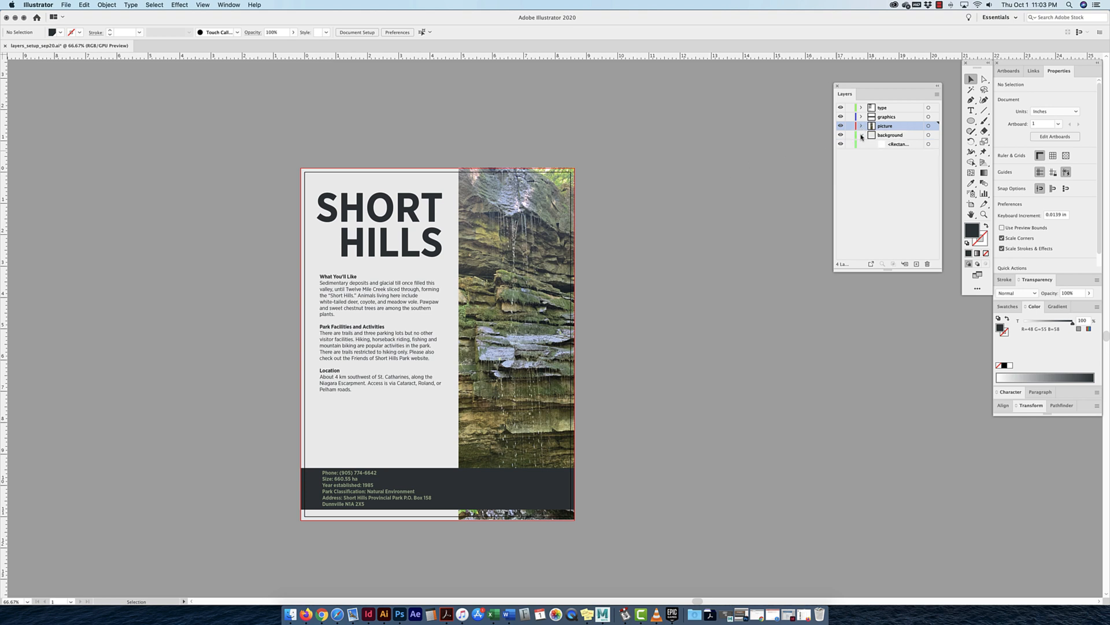
left_click(862, 126)
left_click(862, 117)
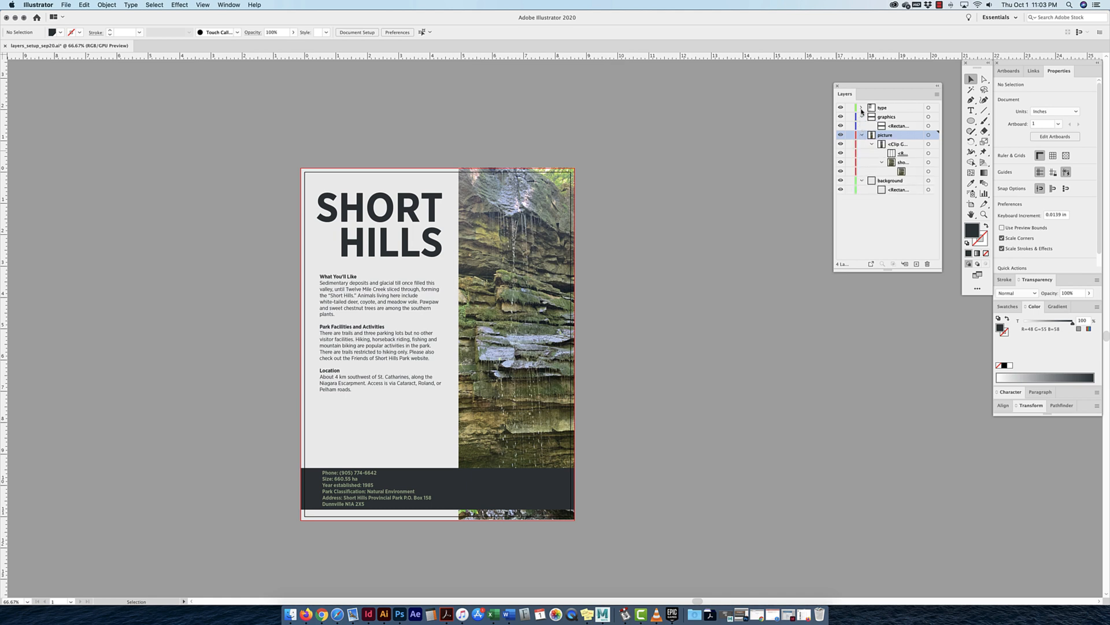
left_click(861, 108)
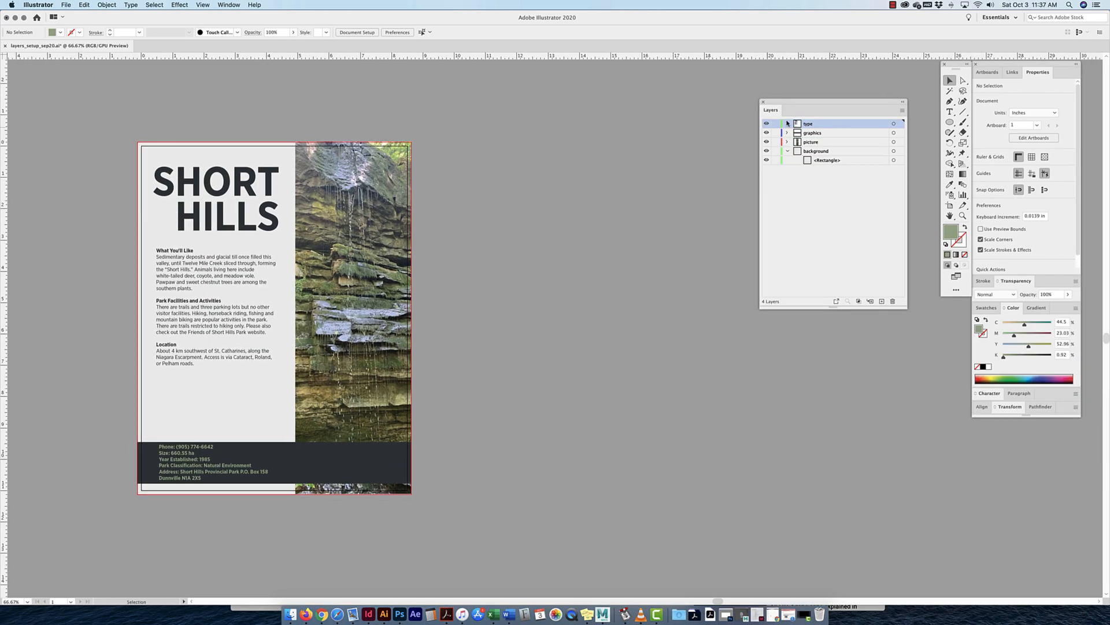
Show the contents of all four layers, from type down to background
left_click(789, 153)
left_click(788, 124)
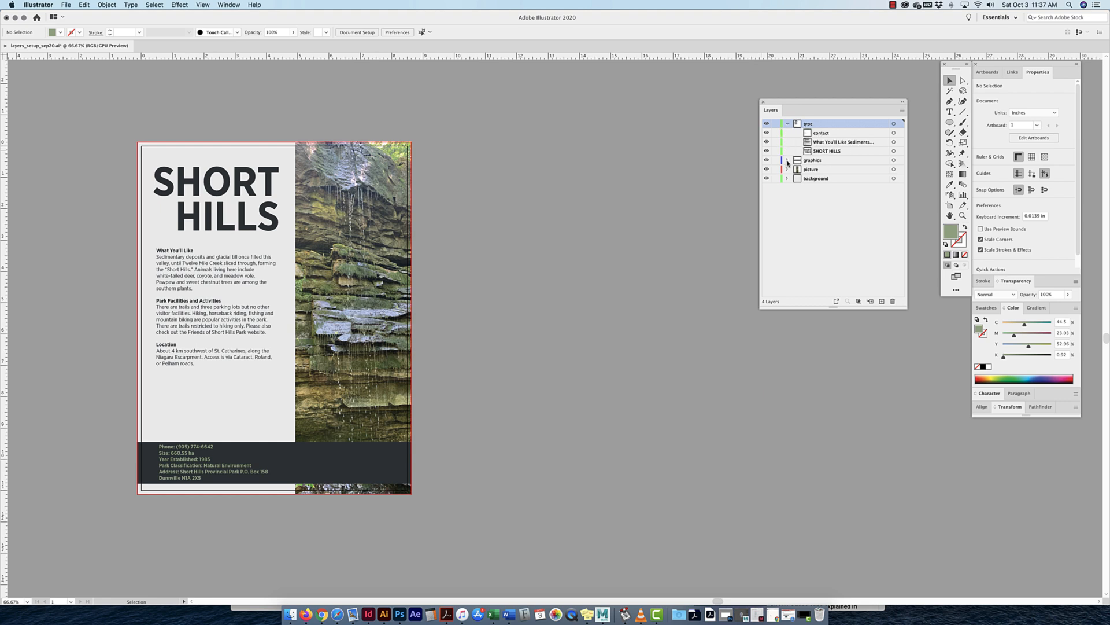
left_click(787, 160)
left_click(787, 179)
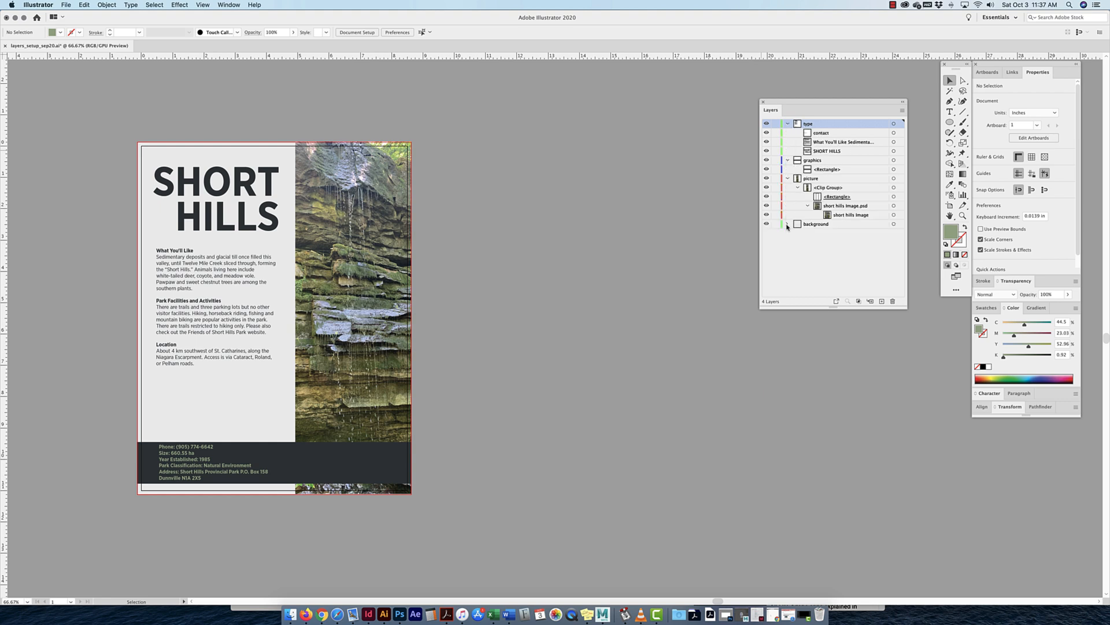
left_click(787, 224)
Copy all the poster artwork and paste a duplicate beside the original, to the right of the artboard
left_click_drag(116, 138, 432, 509)
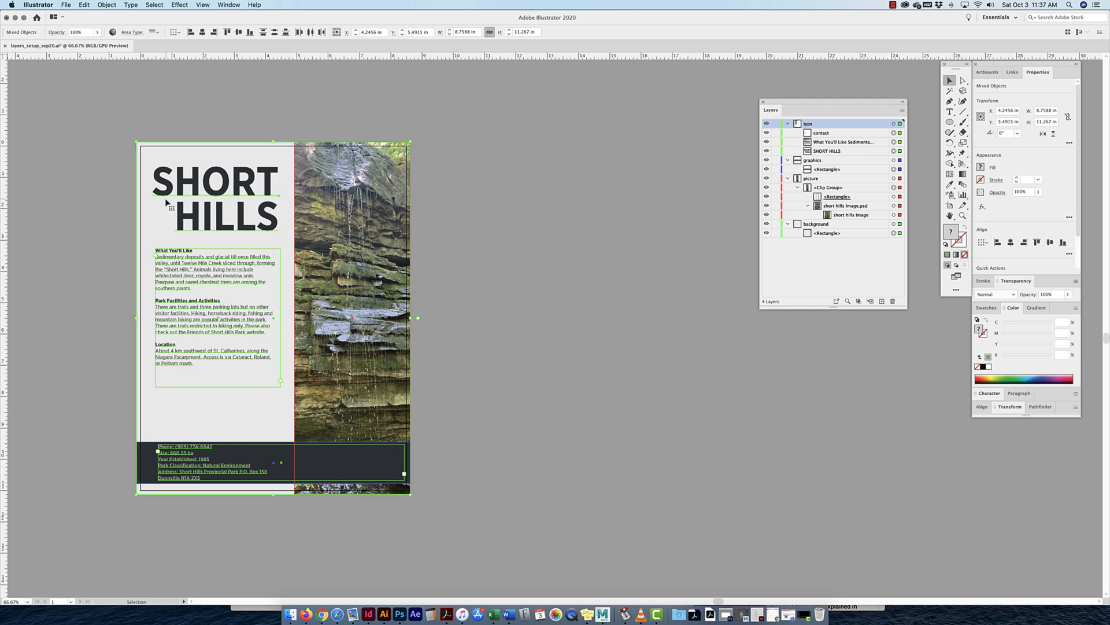
left_click(85, 5)
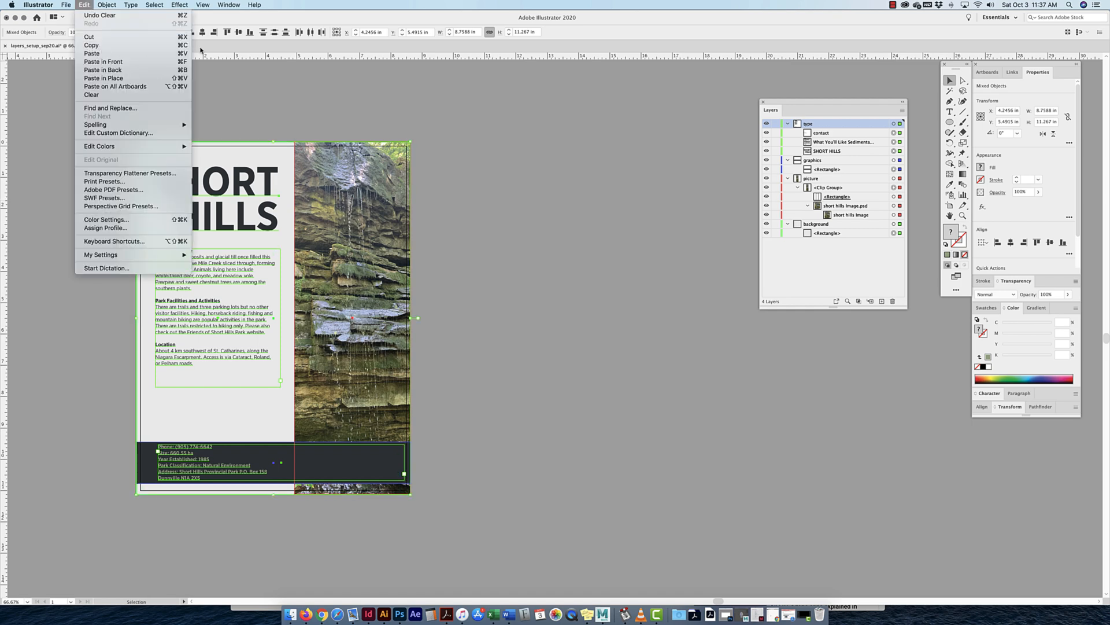
key("super+c")
key("super+v")
mouse_move(583, 271)
left_mouse_down()
mouse_move(619, 258)
mouse_move(643, 264)
mouse_move(584, 273)
left_mouse_up()
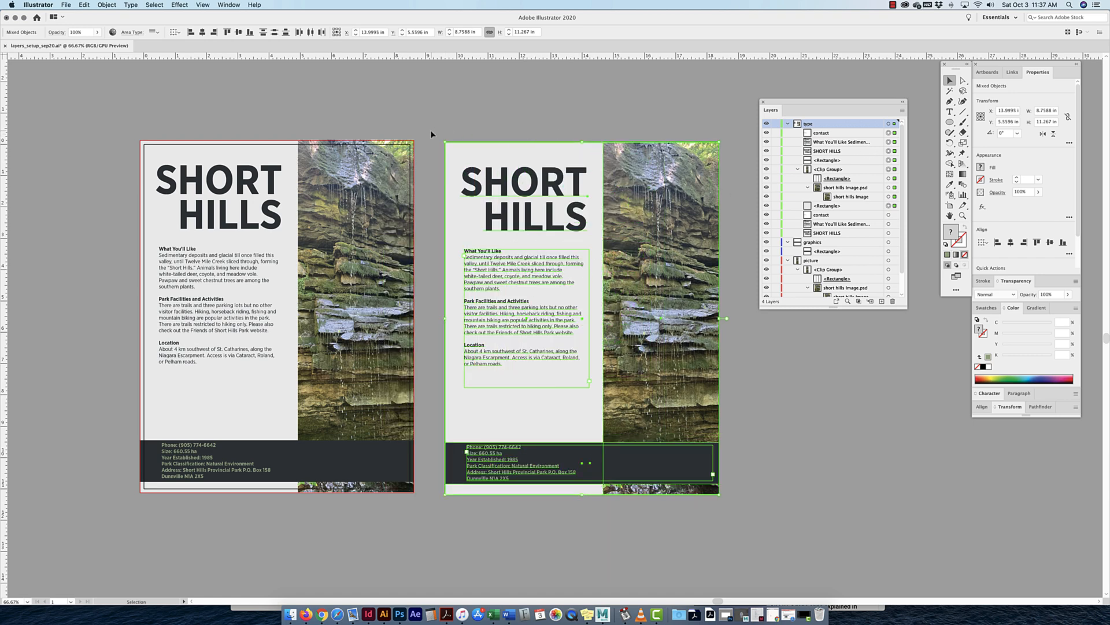
Lengthen the Layers panel and delete the duplicate poster beside the artboard
left_click_drag(430, 134, 779, 547)
left_click_drag(831, 308, 831, 397)
key("Delete")
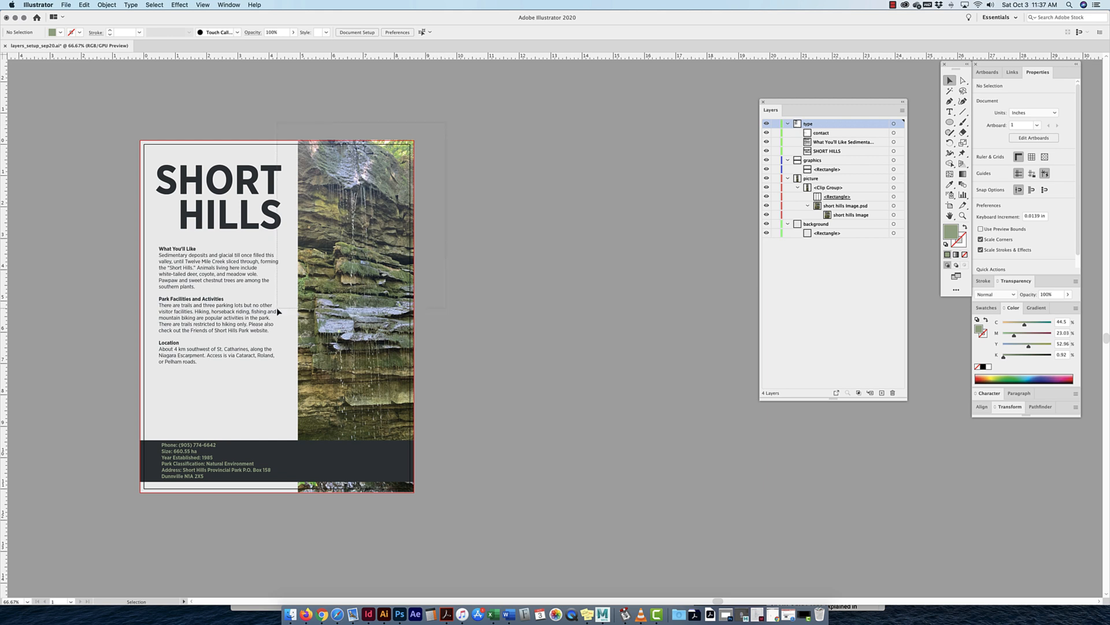
Group all the poster artwork across the four layers and expand the new group inside the type layer
key("super+a")
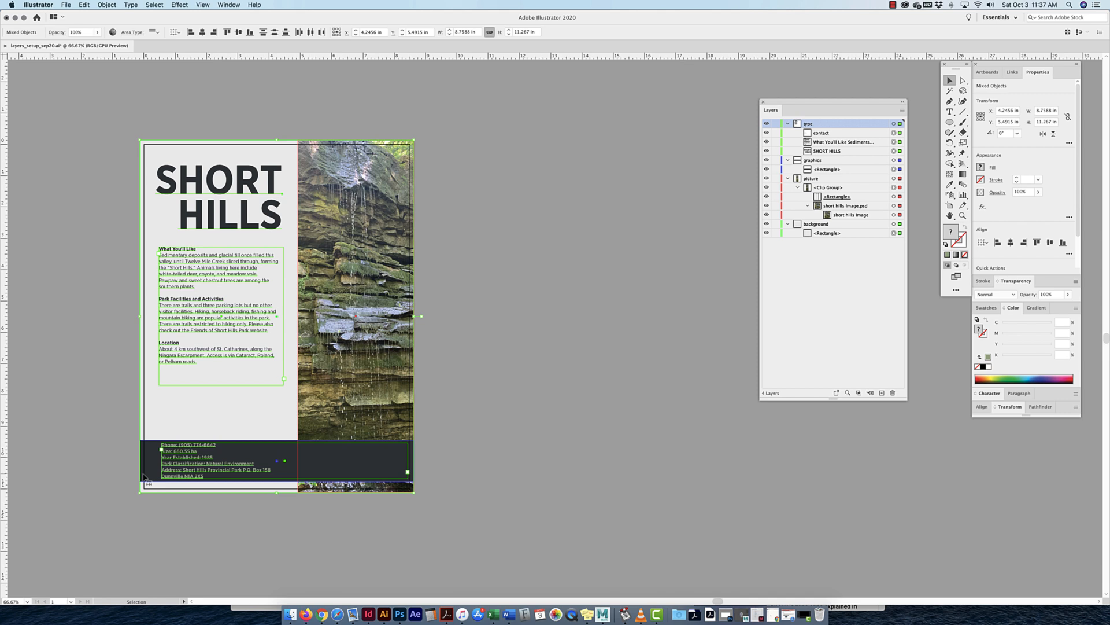
key("a")
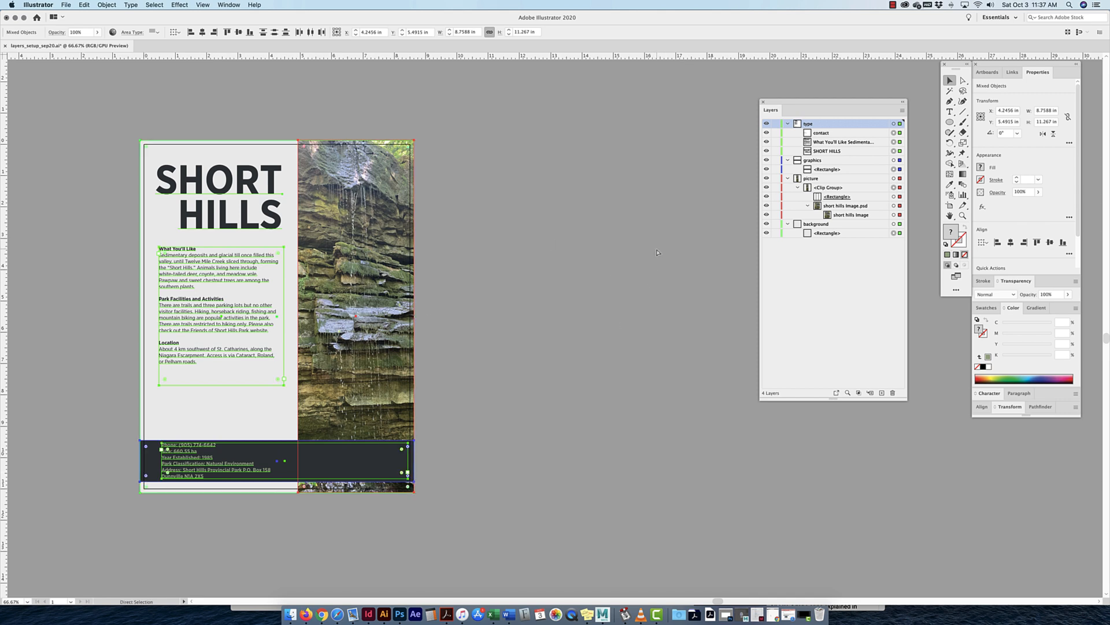
key("v")
left_click(106, 4)
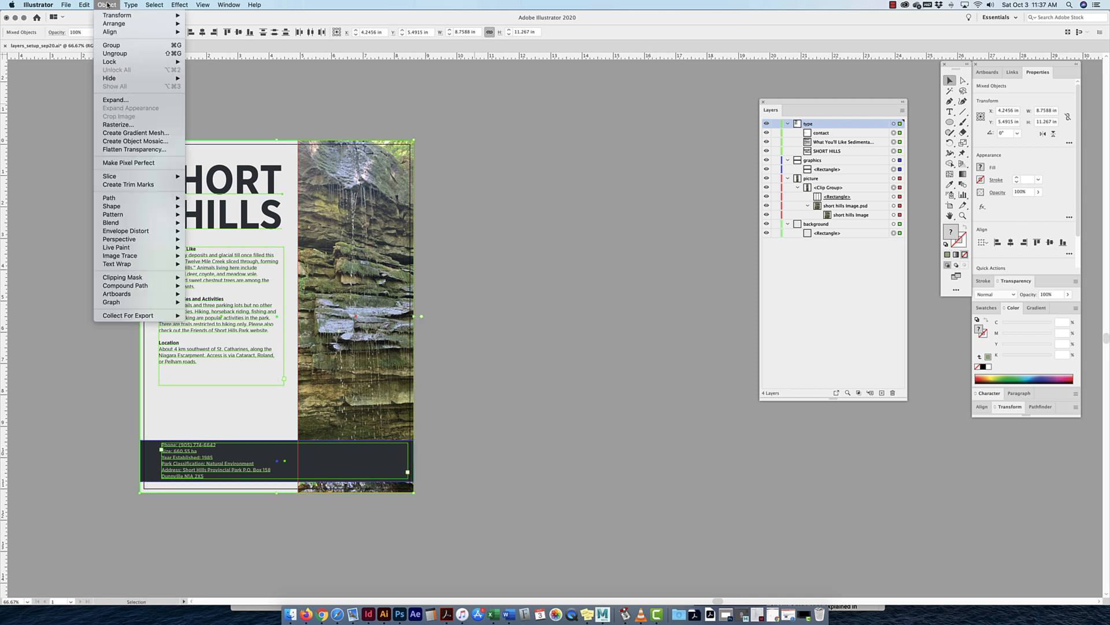
left_click(110, 45)
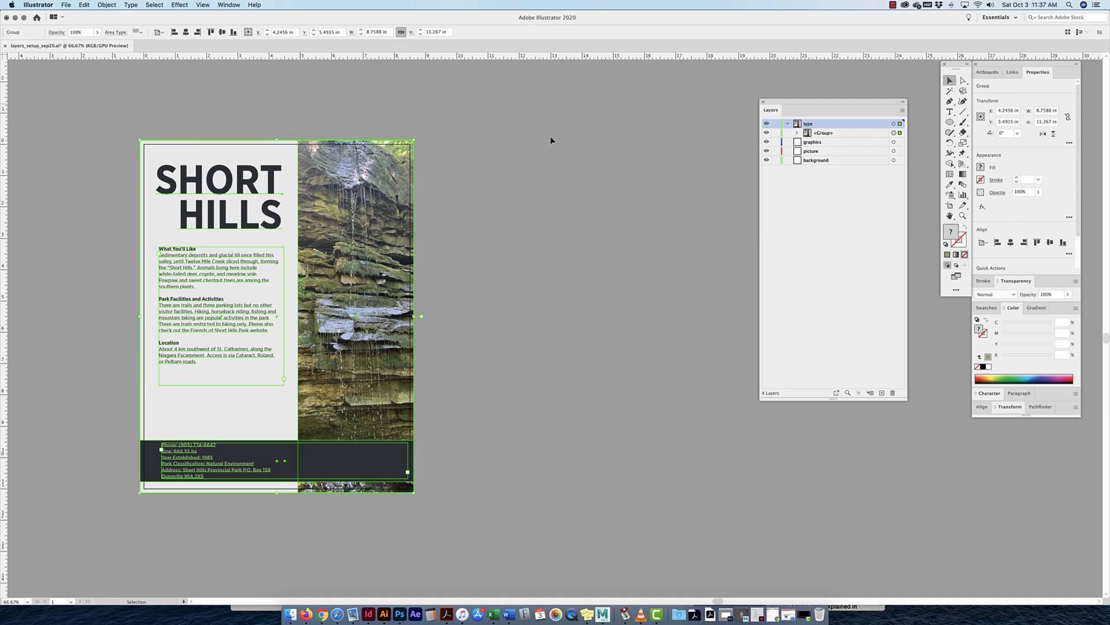
left_click(798, 133, "alt")
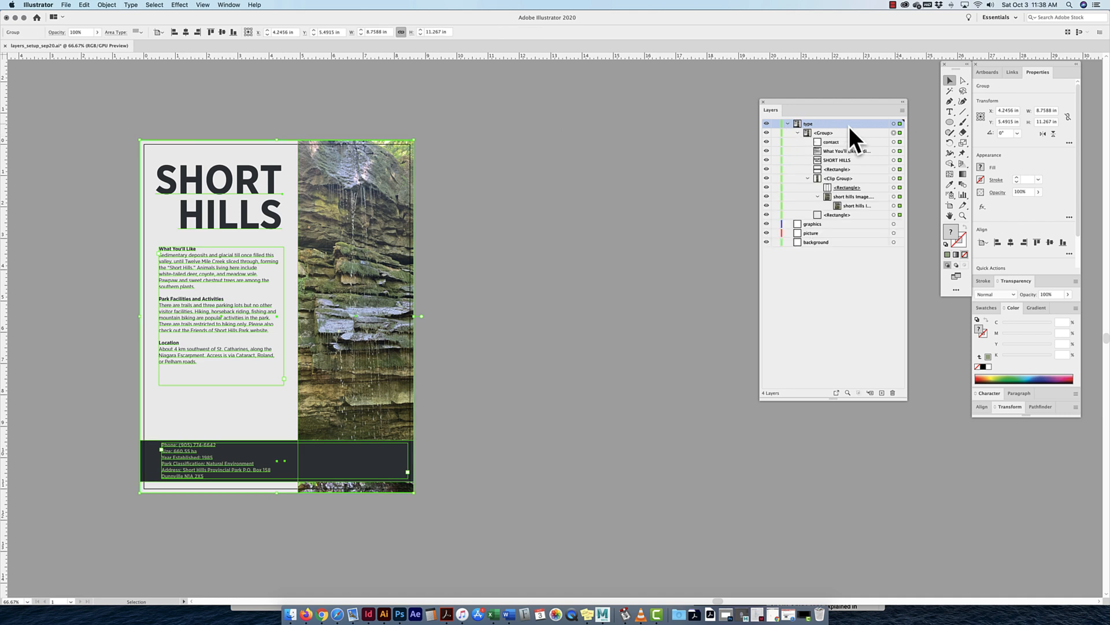
Highlight the graphics, picture and background layers in turn to examine what they hold after the grouping
left_click(838, 225)
left_click(837, 233)
left_click(835, 243)
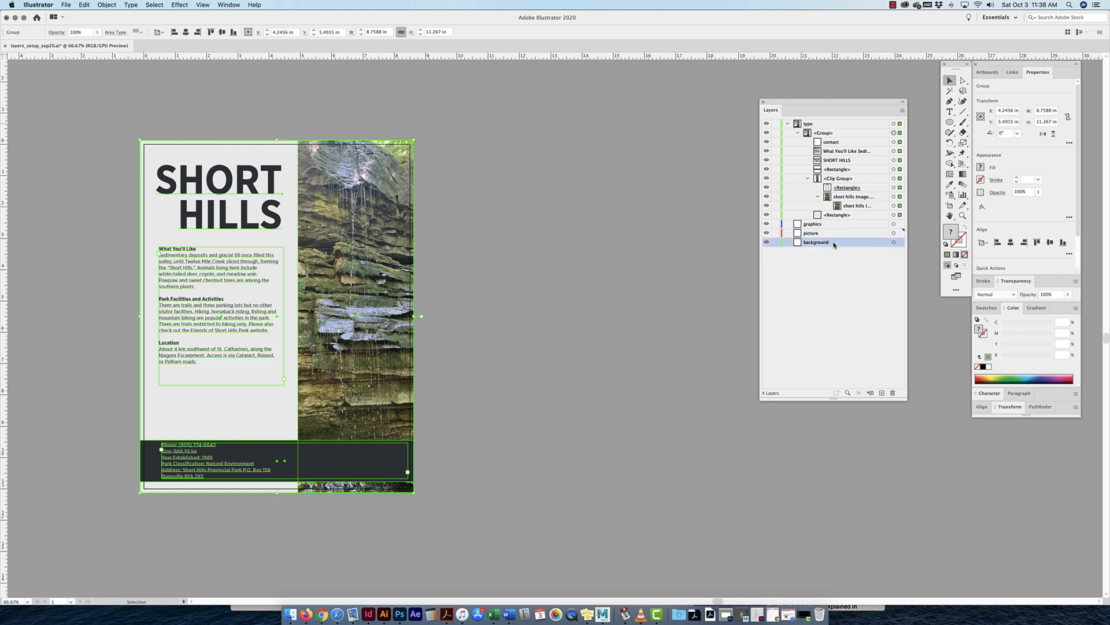
Move the grouped poster to the right of the artboard, then undo the move and the grouping
scroll(556, 186, "up", 1)
left_click(556, 185)
left_click_drag(361, 301, 574, 293)
key("super+z")
key("super+z")
key("super+z")
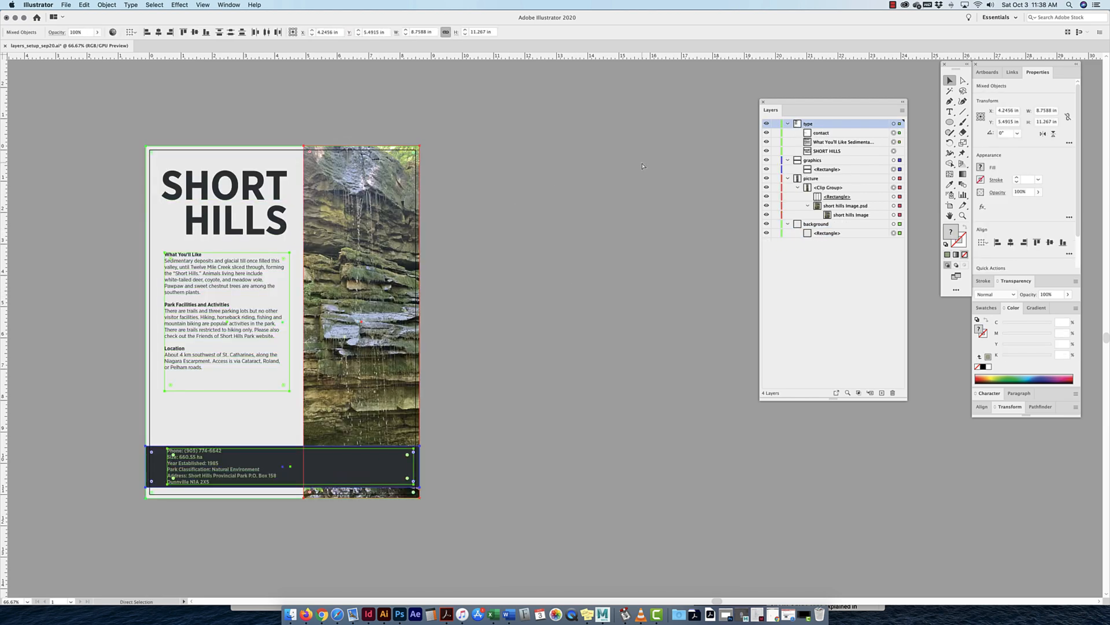
Group the SHORT HILLS heading, the body text and the contact text within the type layer
left_click(452, 204)
left_click(231, 217)
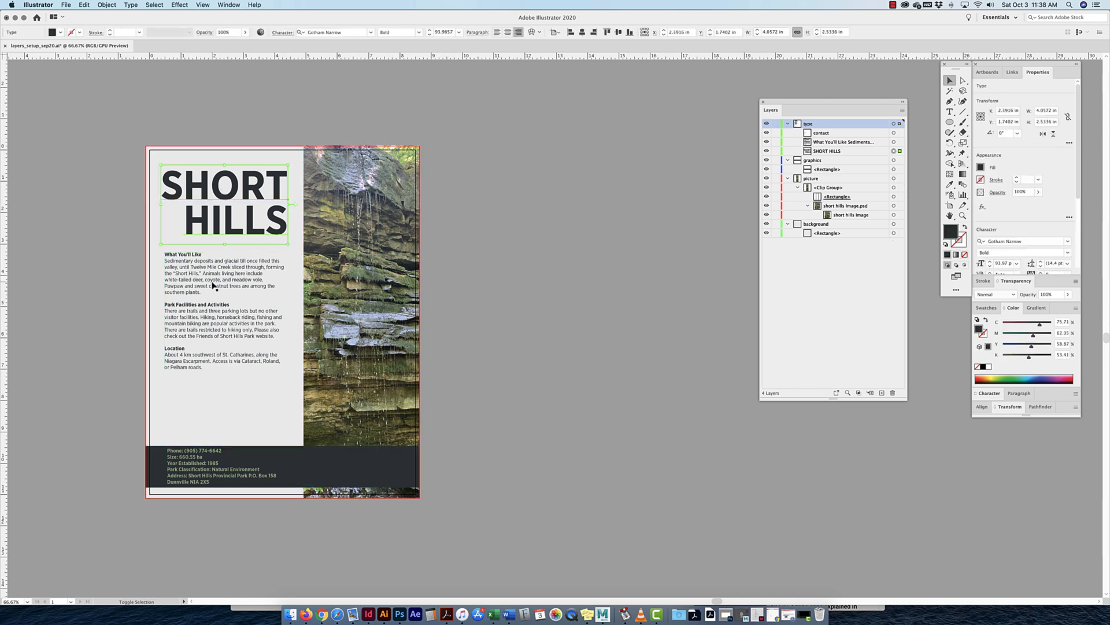
left_click(225, 324, "shift")
left_click(205, 454, "shift")
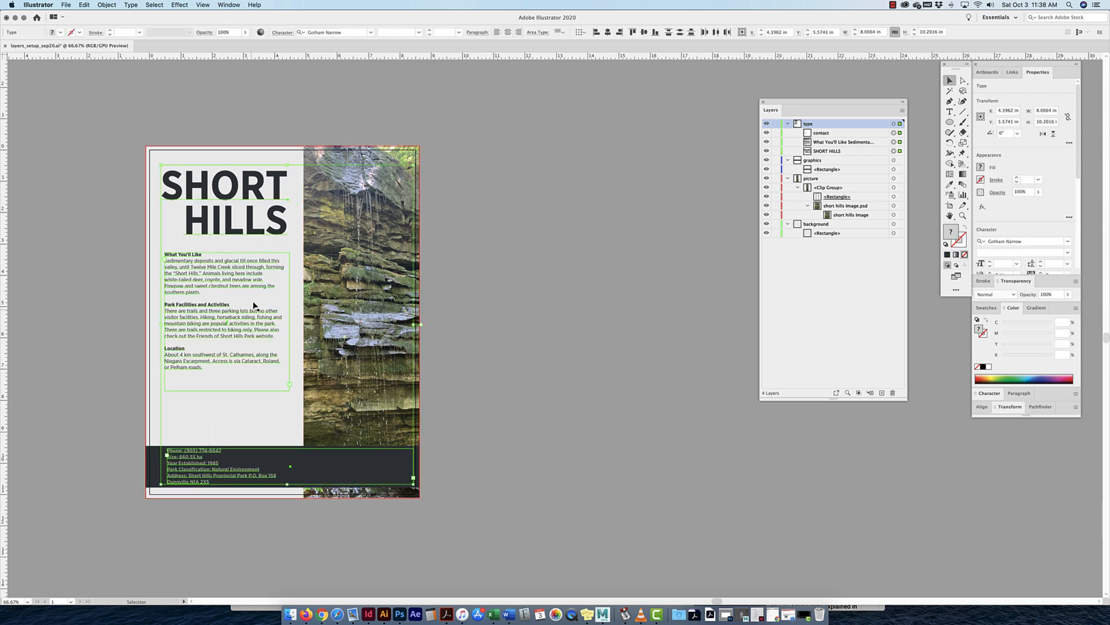
scroll(355, 253, "right", 1)
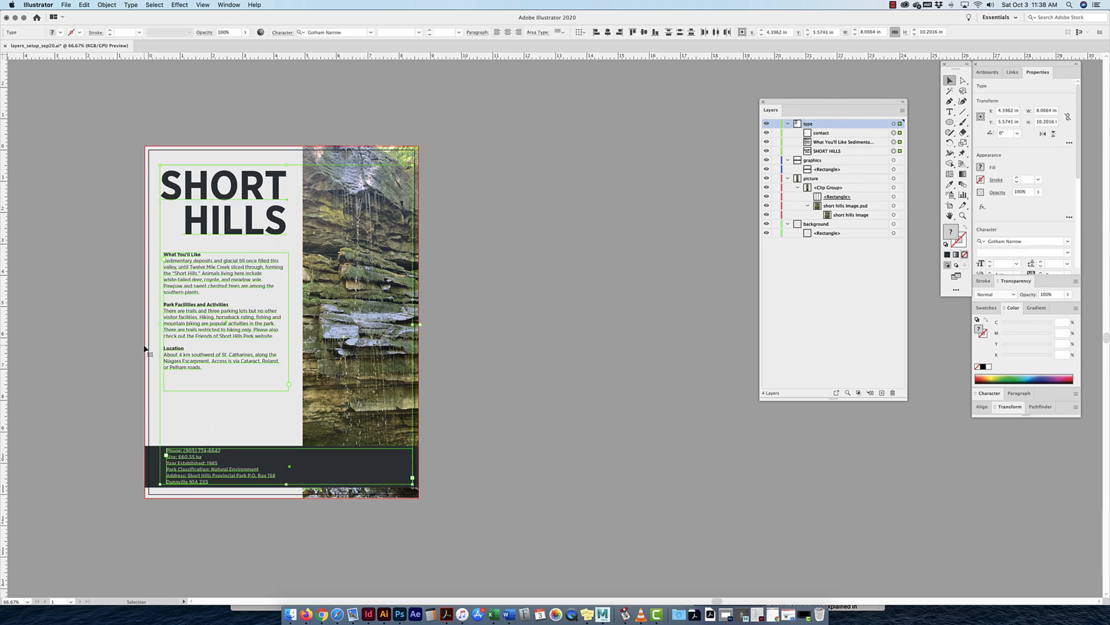
key("a")
key("super+g")
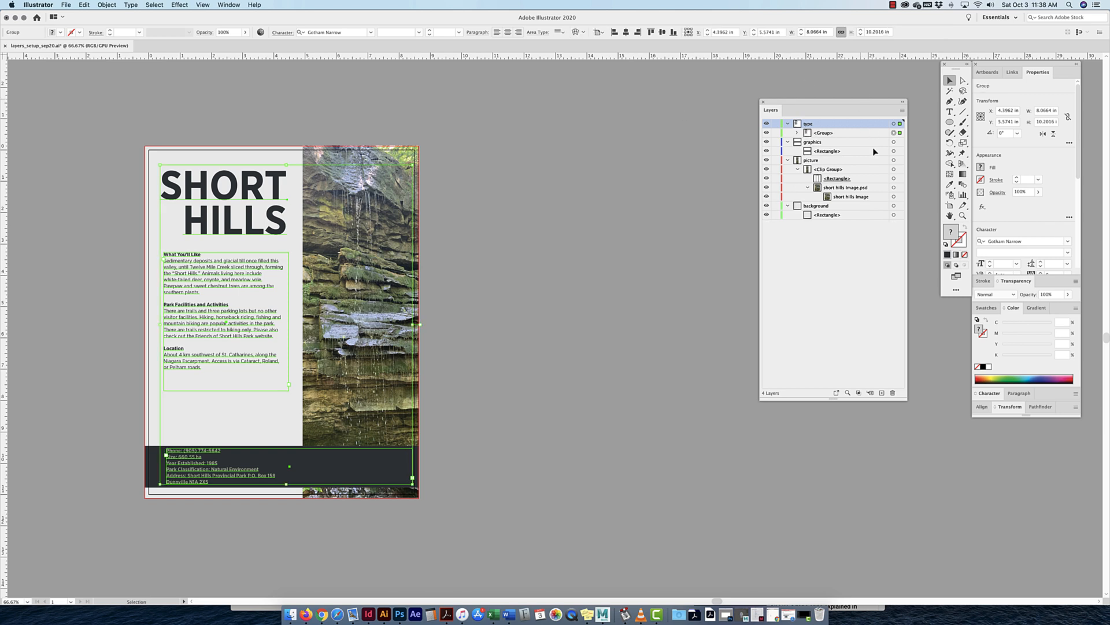
Ungroup the text in the type layer and place a copy of the whole poster about 9.9 in to the right of the original
left_click(797, 133)
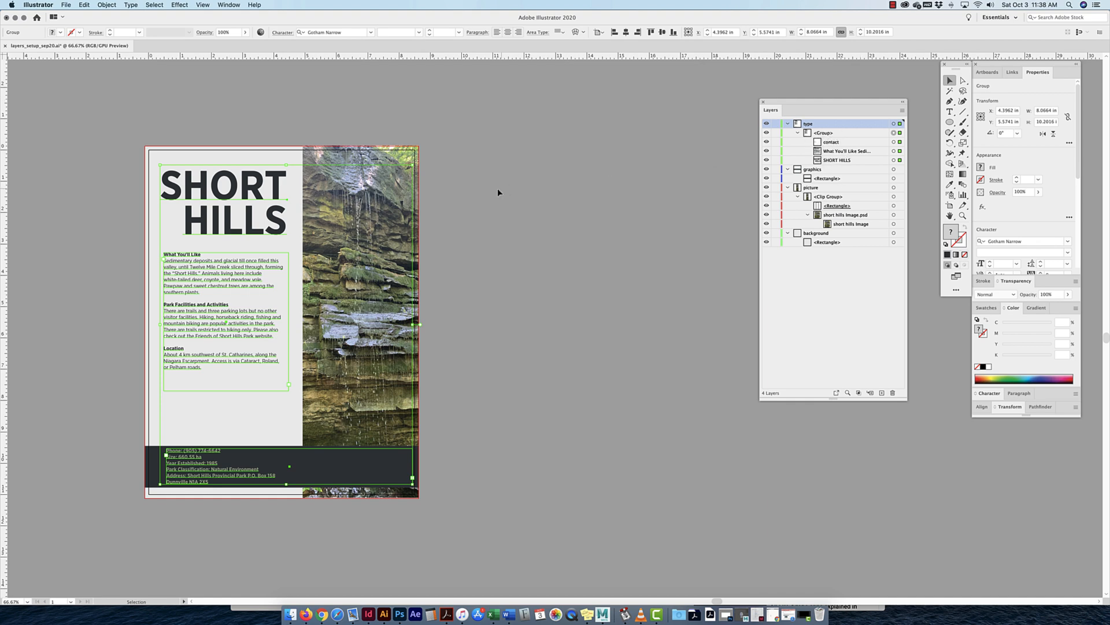
key("super+shift+g")
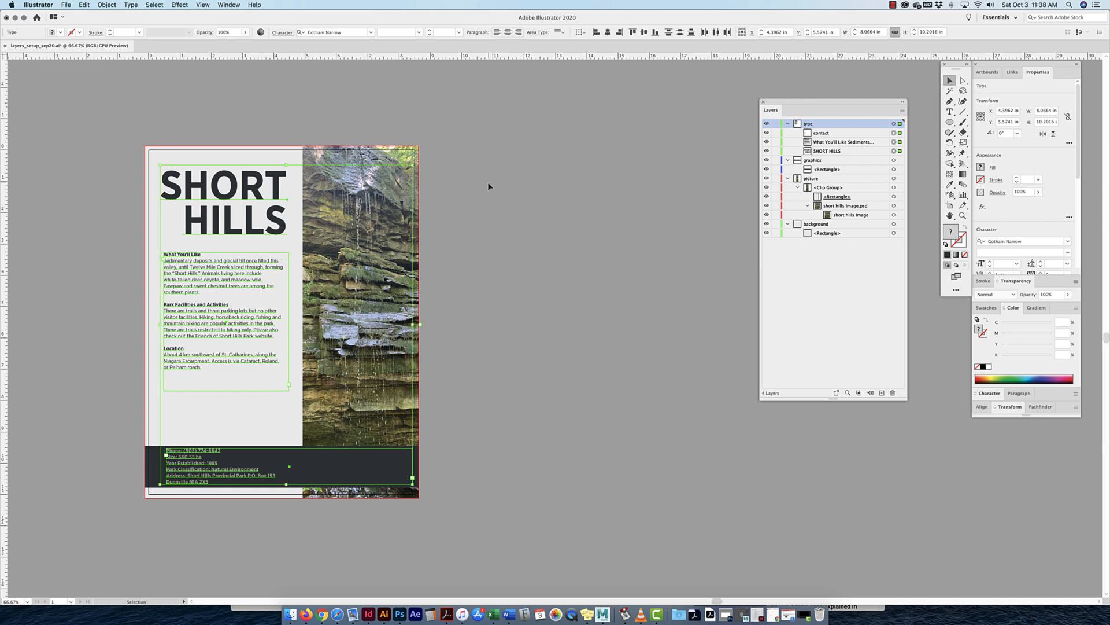
left_click_drag(480, 179, 114, 515)
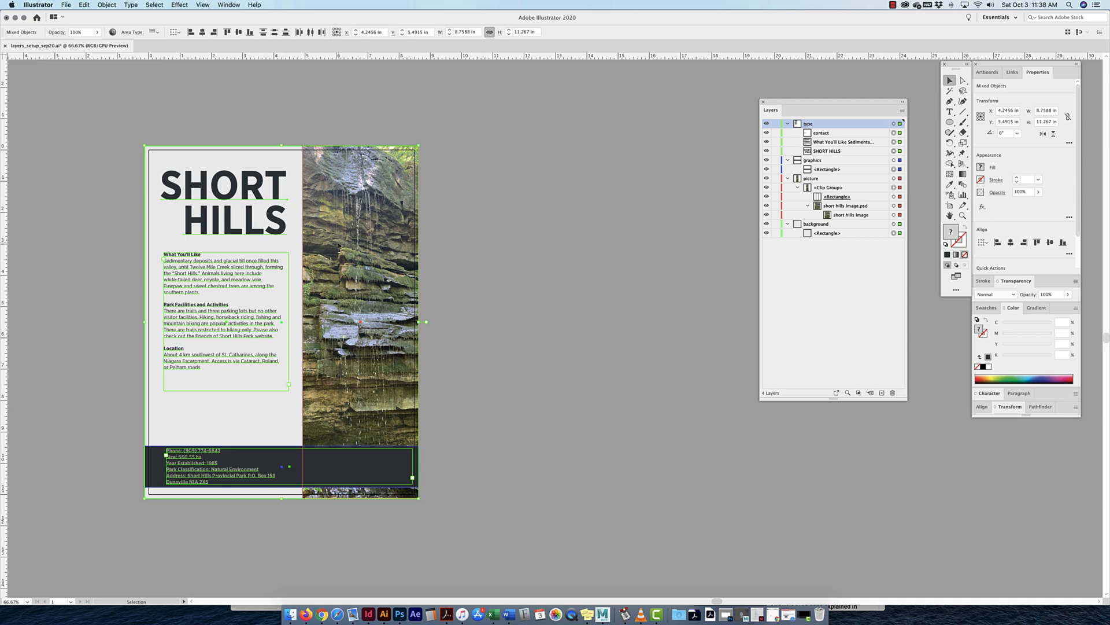
left_click_drag(338, 350, 641, 349)
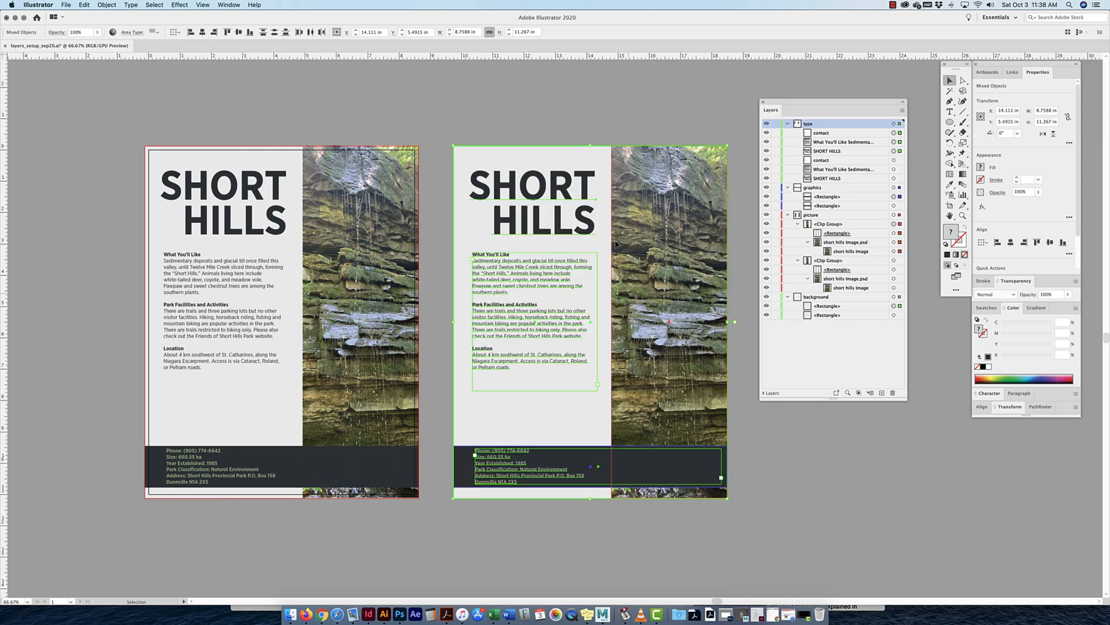
left_click(715, 538)
Select the copied poster's picture, texts and background in turn to examine which layer each one belongs to
left_click(852, 216)
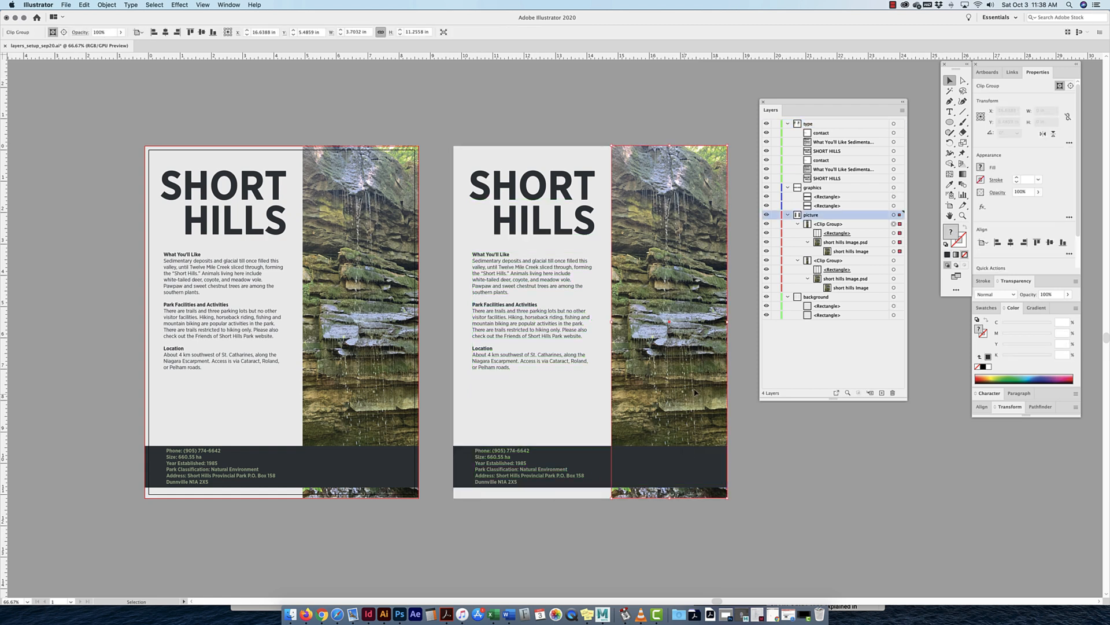
left_click(541, 224)
left_click(526, 278, "shift")
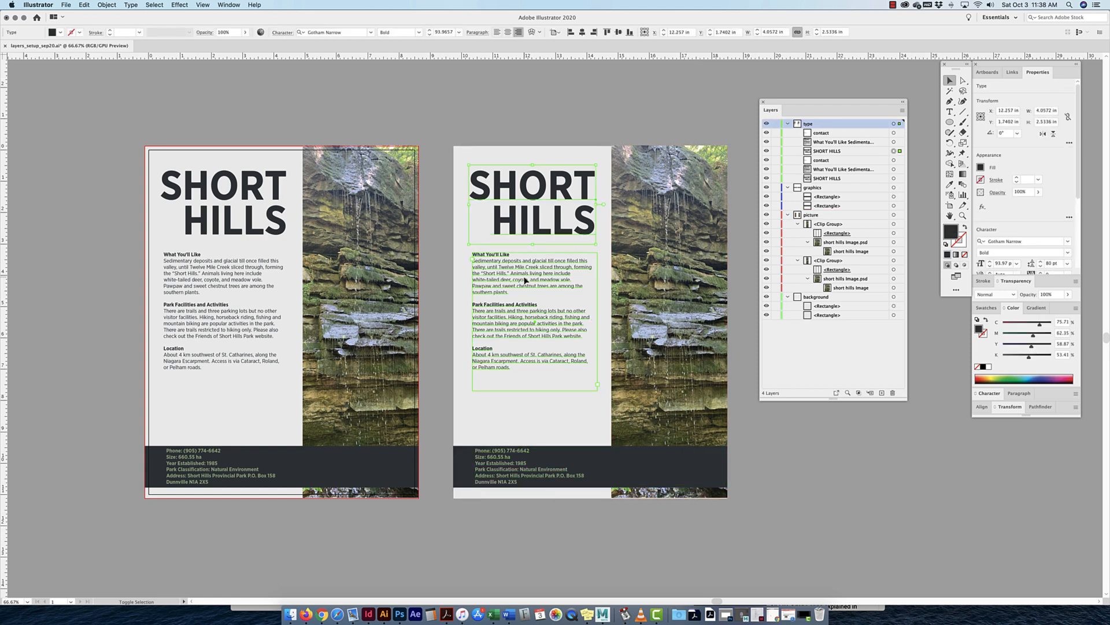
left_click(515, 453, "shift")
left_click(584, 432)
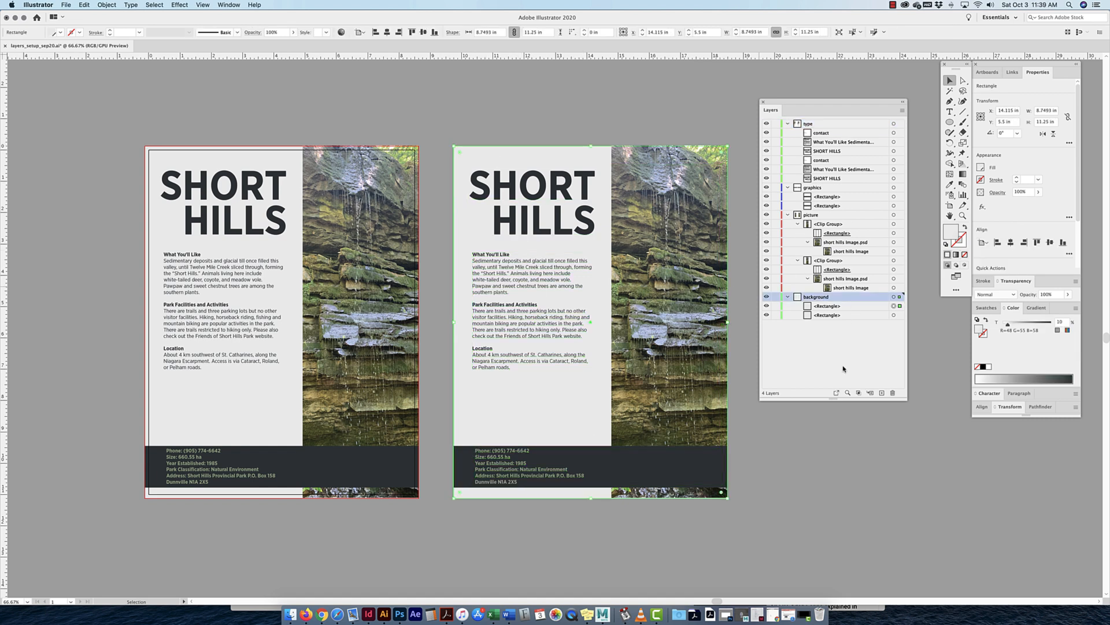
Highlight the original and duplicate entries in the background, picture and type layers to compare how the copies are stacked
left_click(840, 315)
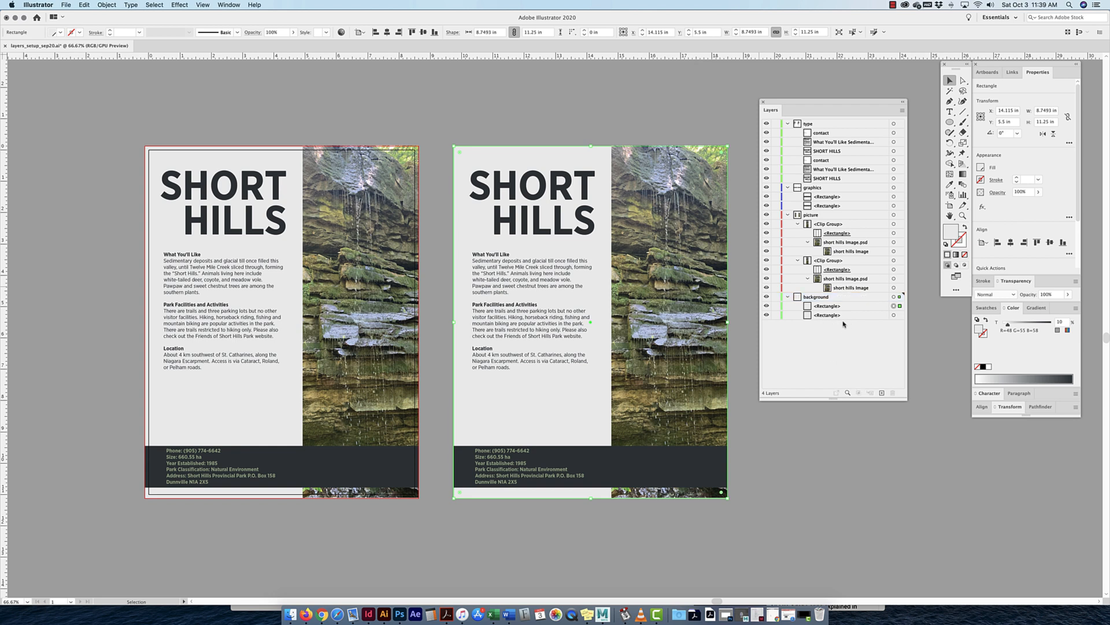
left_click(835, 226)
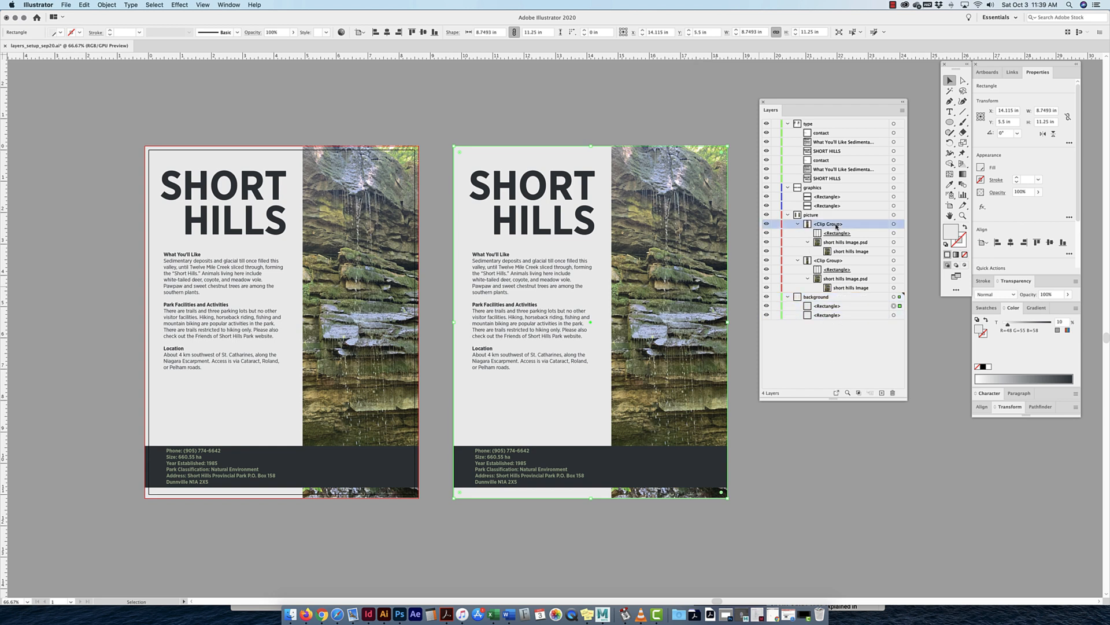
left_click(845, 260)
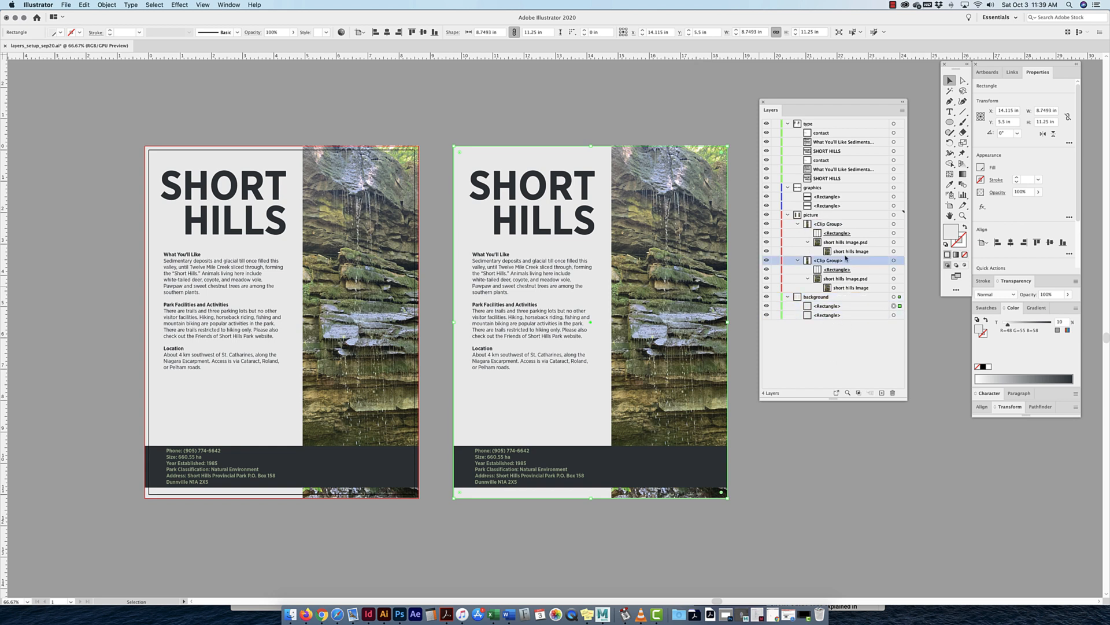
left_click(826, 207)
left_click(812, 124)
left_click(831, 135)
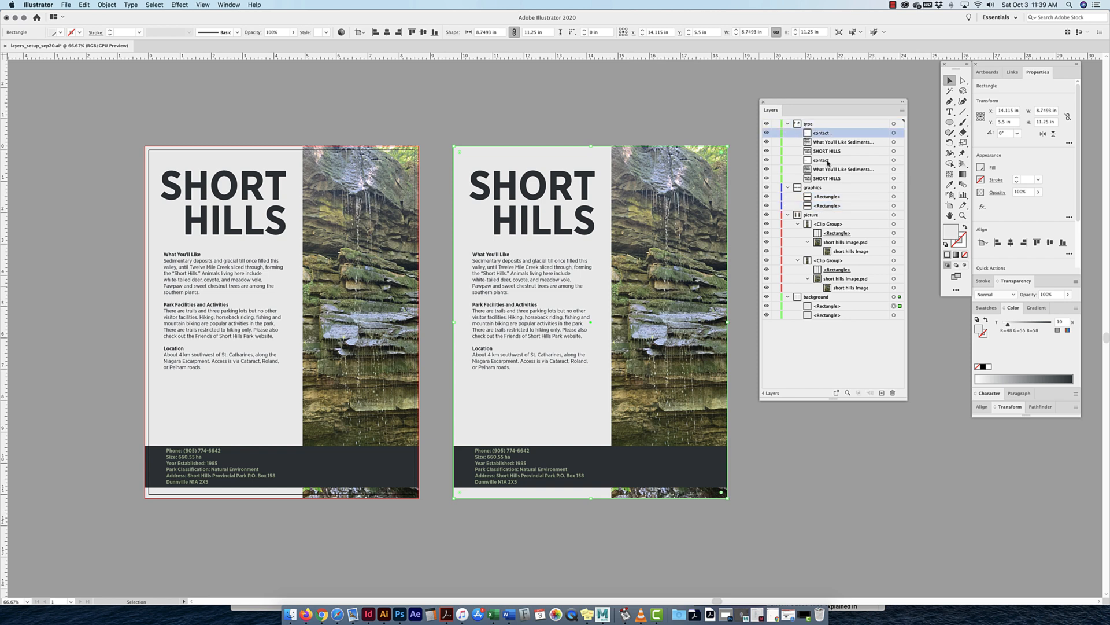
left_click(829, 162)
left_click(829, 143)
left_click(829, 169)
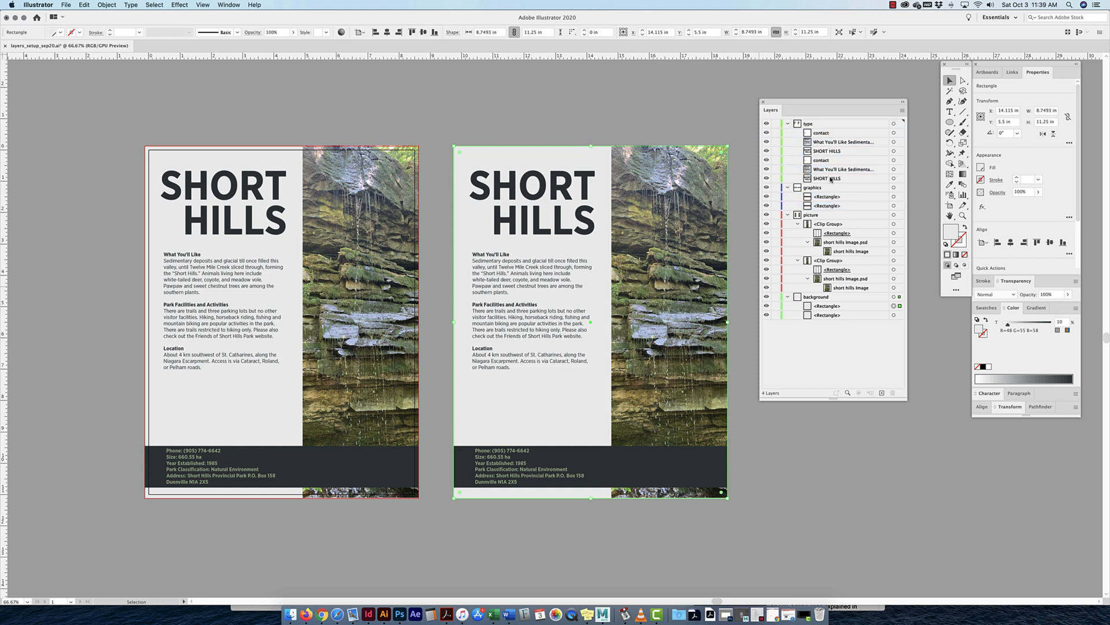
left_click(828, 179)
Select all the artwork of the copied poster and group it
left_click(653, 105)
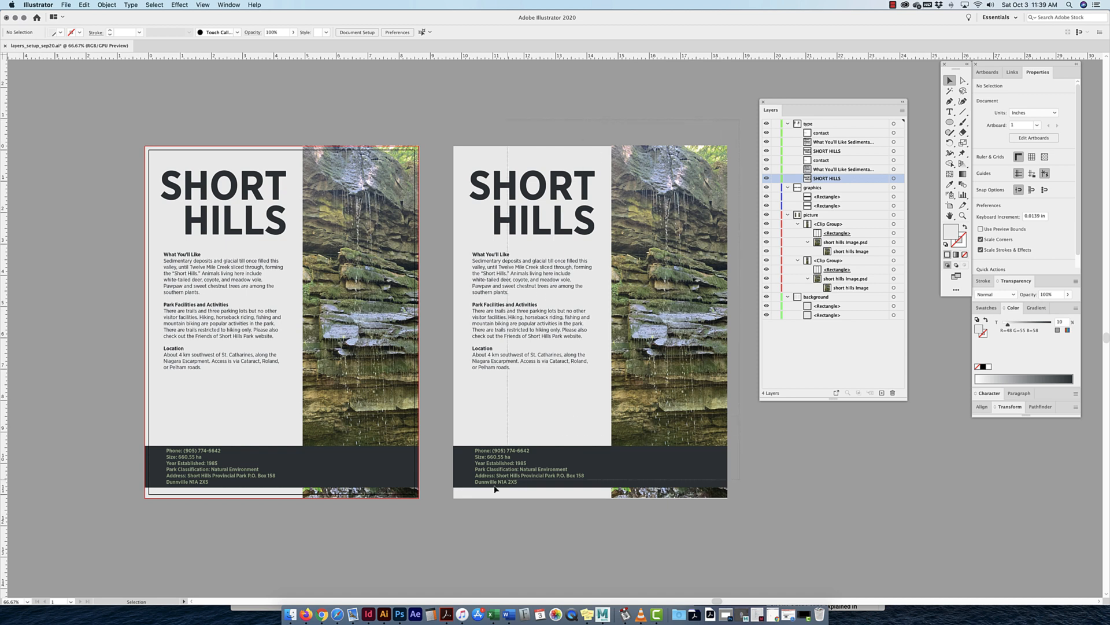
left_click_drag(450, 511, 449, 510)
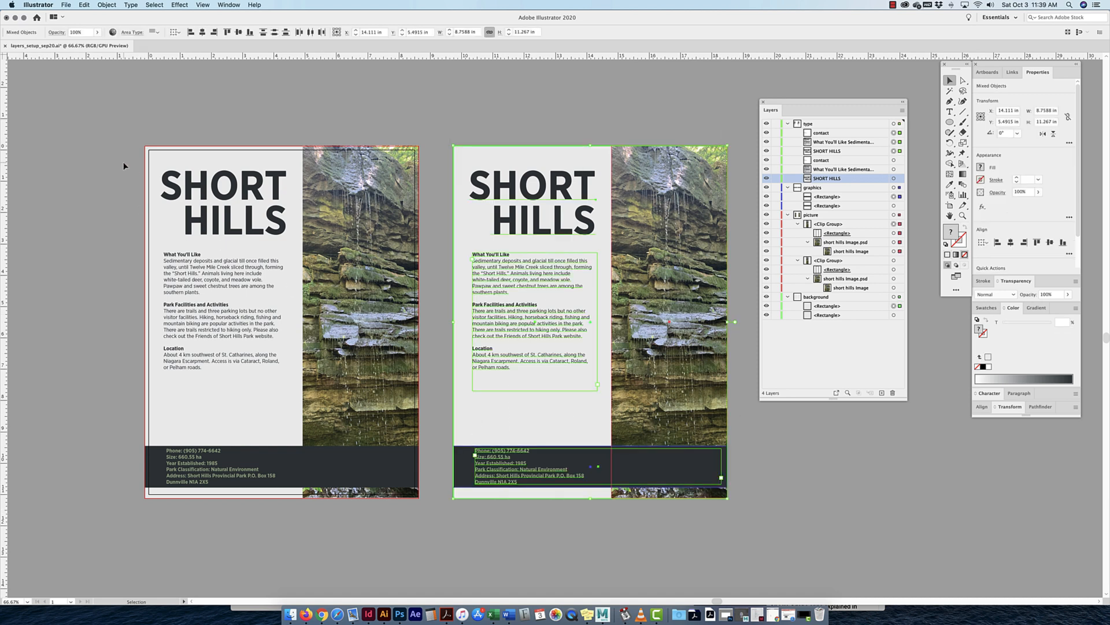
scroll(123, 166, "up", 1)
left_click(310, 169)
scroll(439, 224, "right", 3)
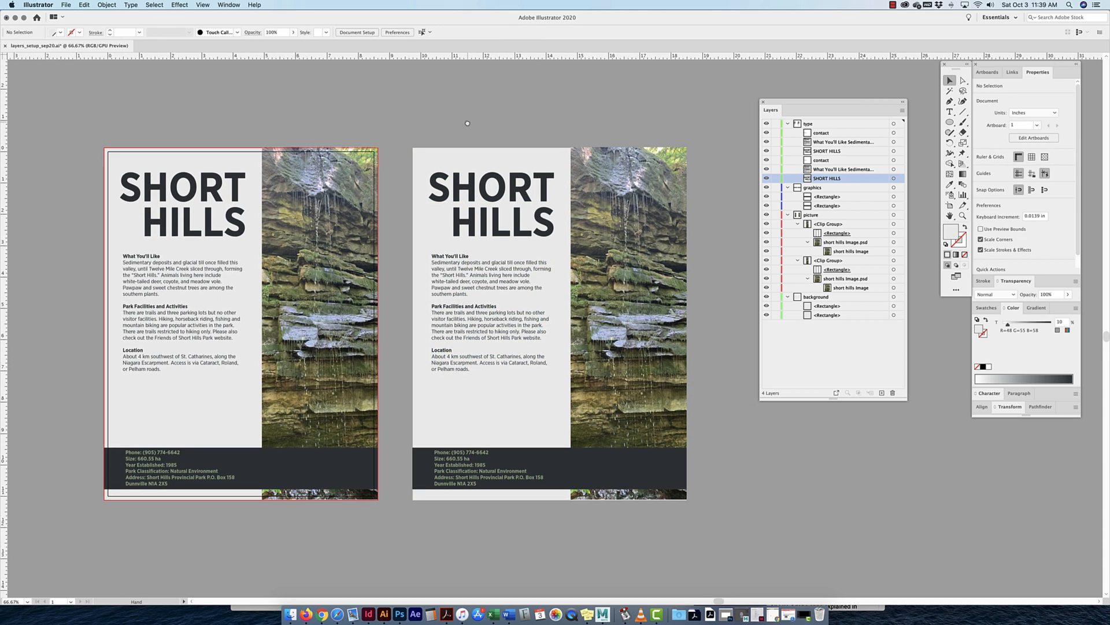
key("super+a")
key("super+g")
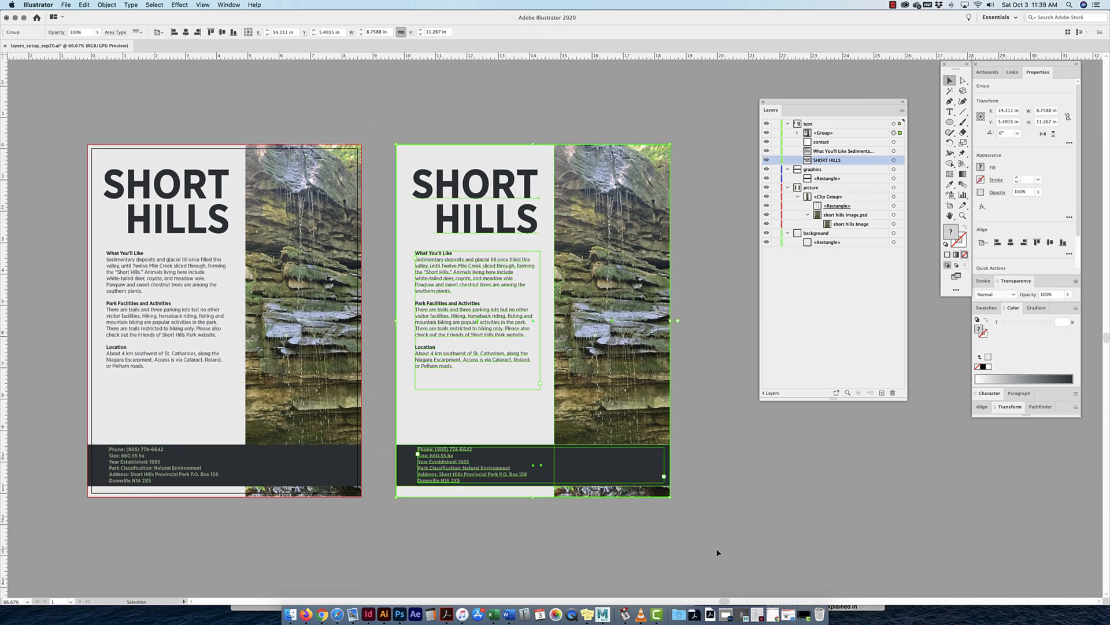